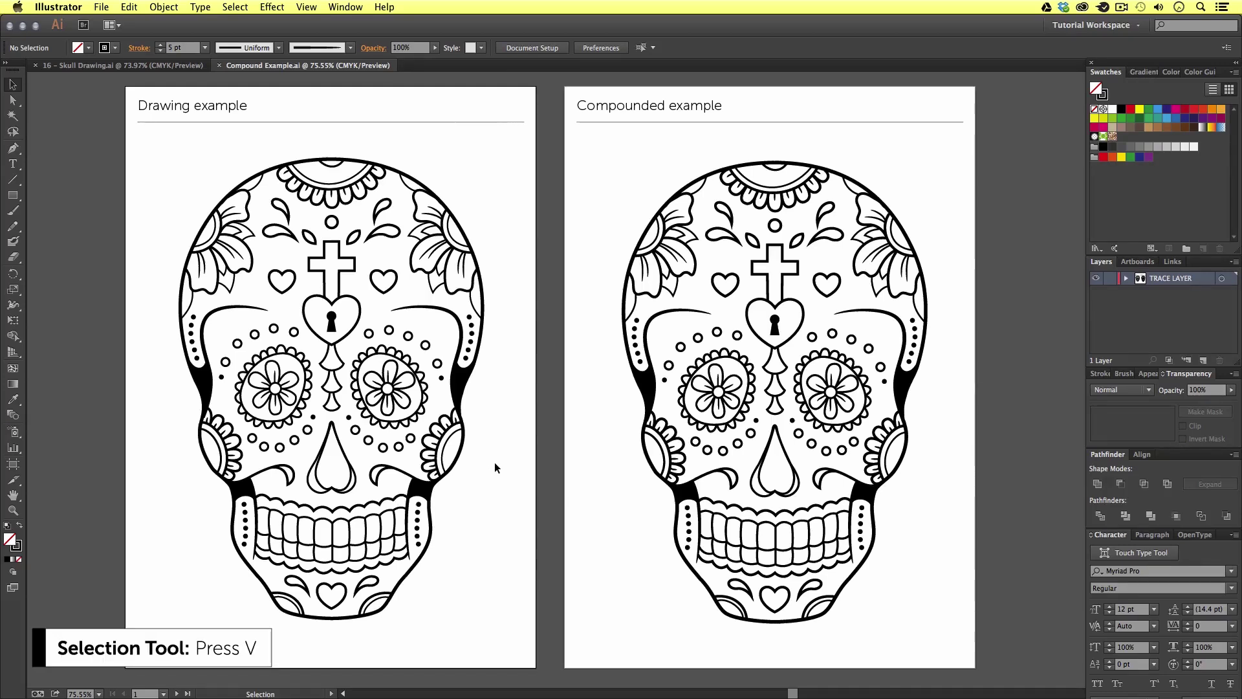
Select the left skull's separate shapes one by one: cheek, eye ornament, nose, dots, teardrop
left_click(459, 386)
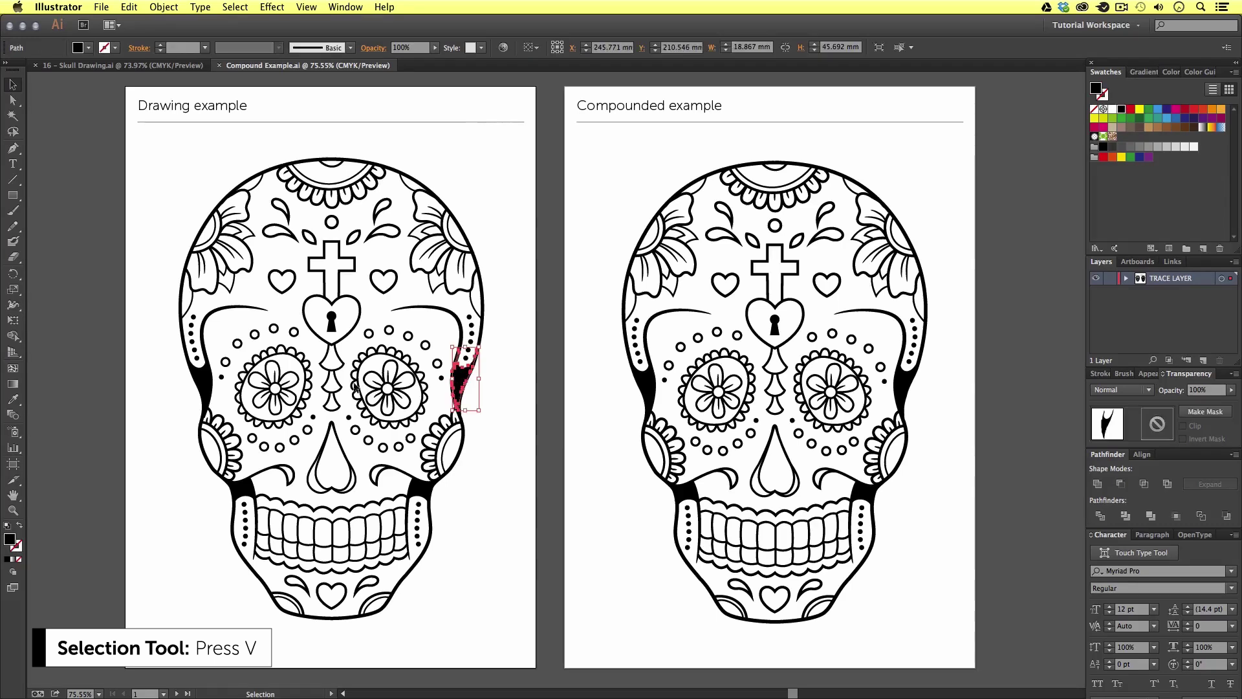
left_click(340, 391)
left_click(339, 429)
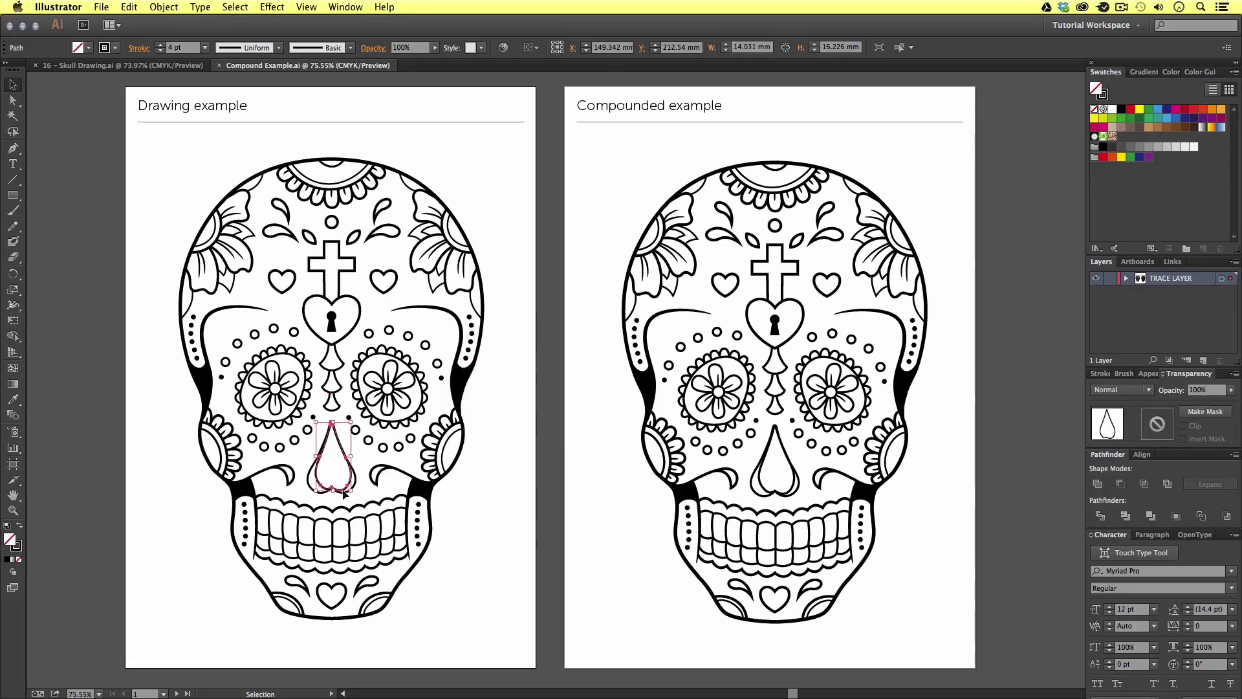
left_click(222, 378)
left_click(199, 385)
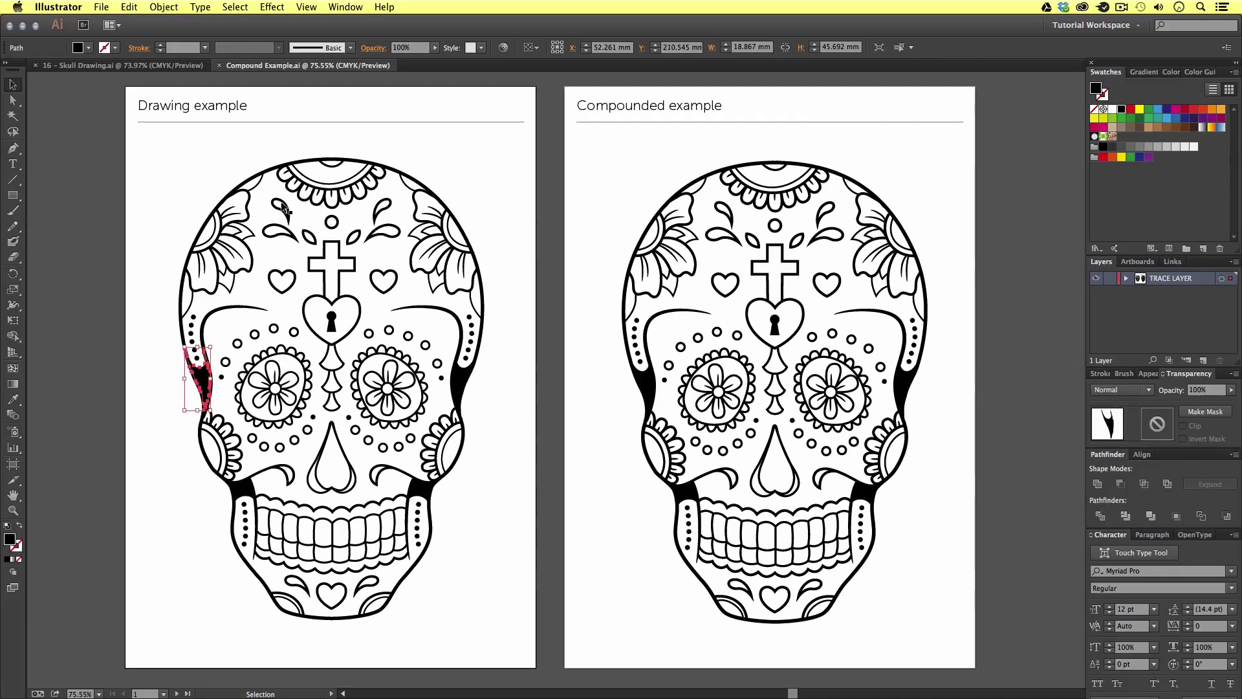
left_click(284, 208)
left_click(478, 421)
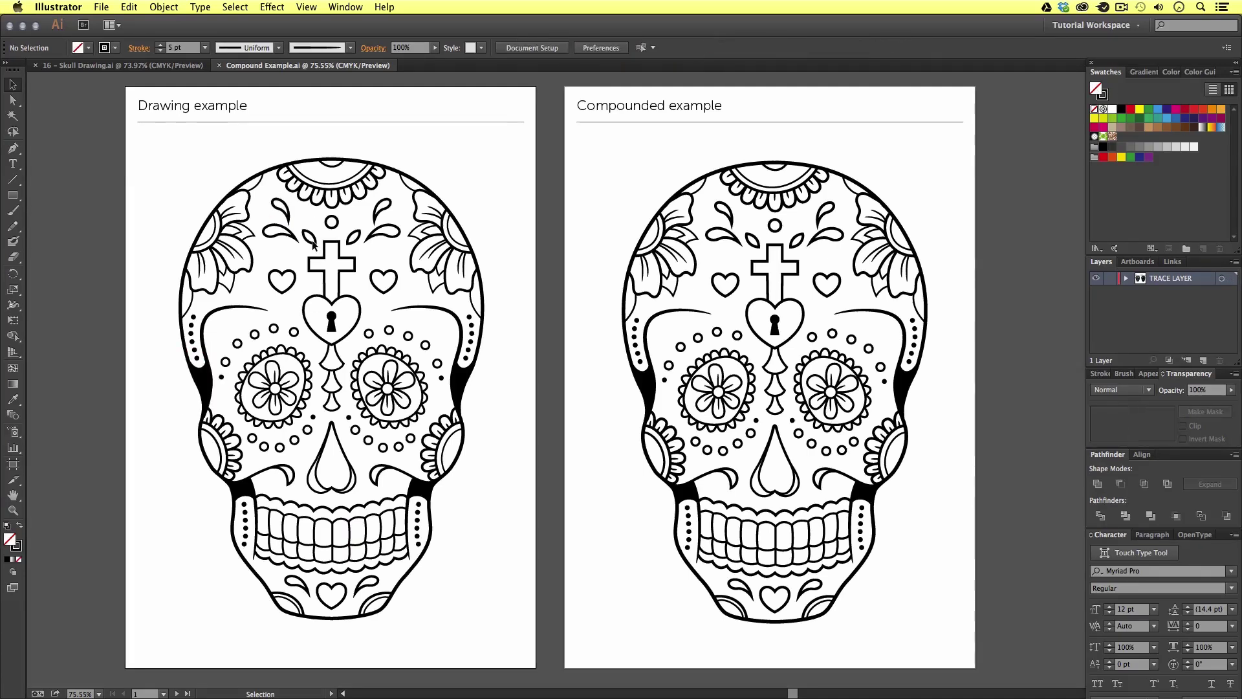
Select and deselect the right compound skull to show it acts as one path
left_click(905, 389)
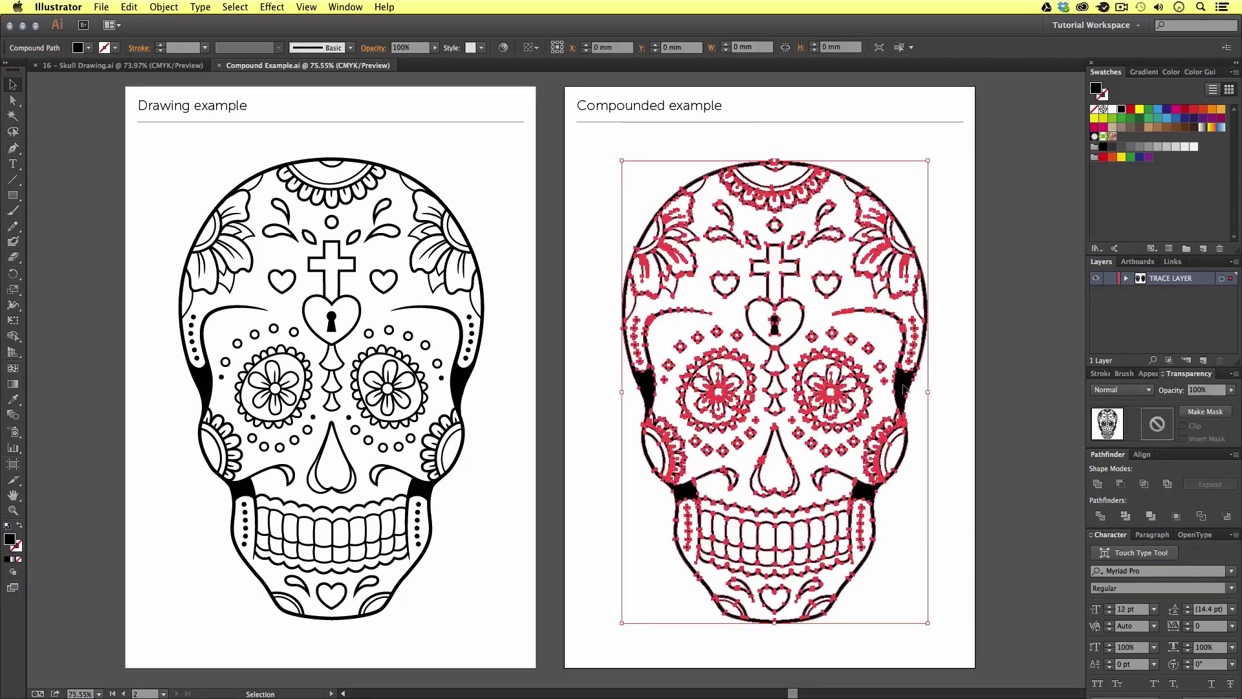
left_click(960, 546)
left_click(866, 484)
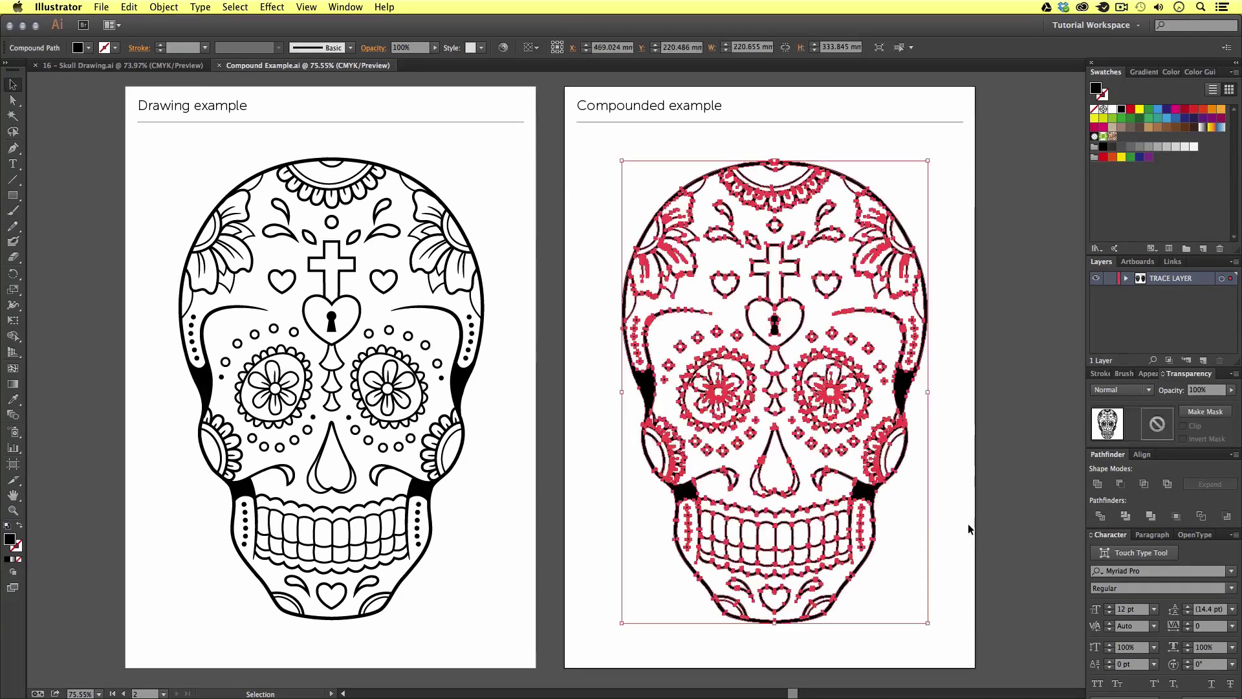
left_click(968, 525)
left_click(731, 398)
left_click(956, 537)
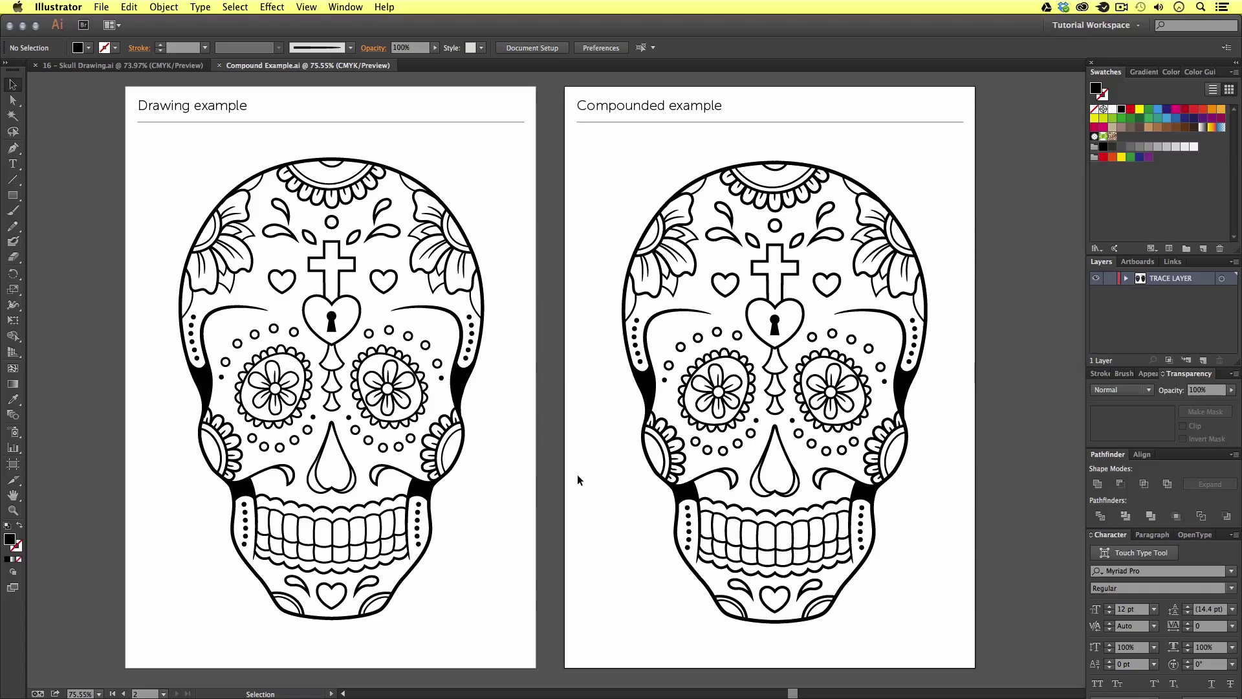
Compare the left skull's many separate paths with the right skull's single compound path
left_click(679, 497)
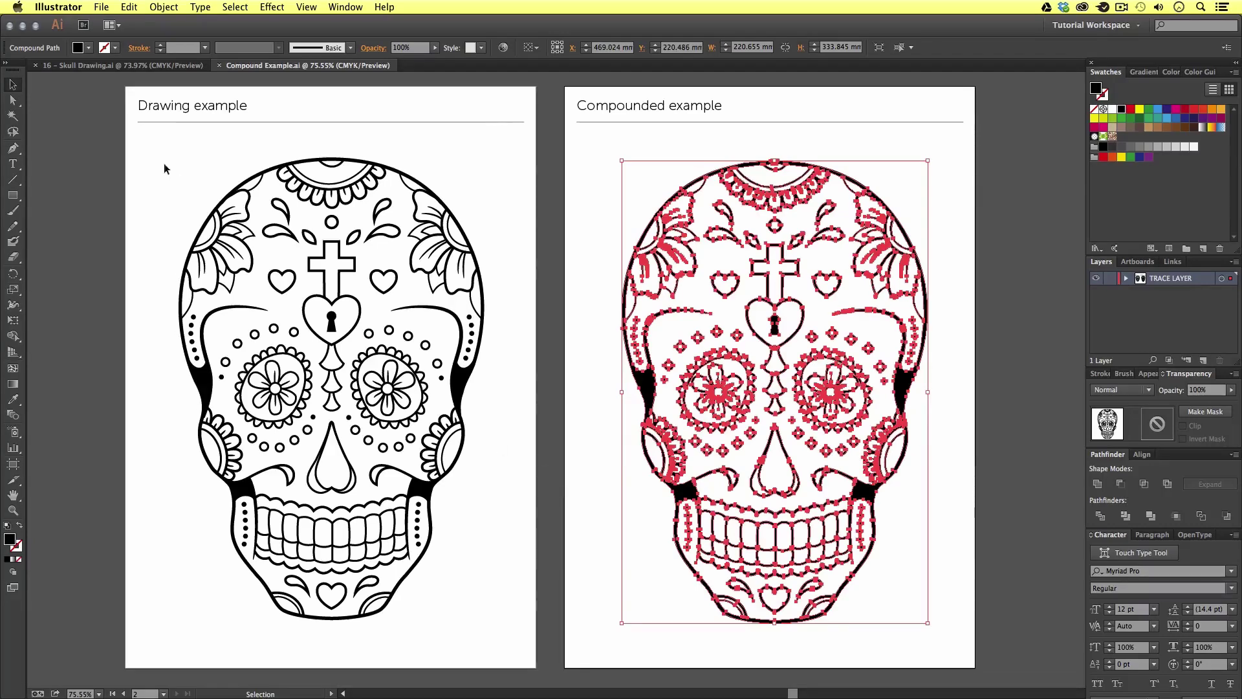
left_click_drag(152, 145, 486, 613)
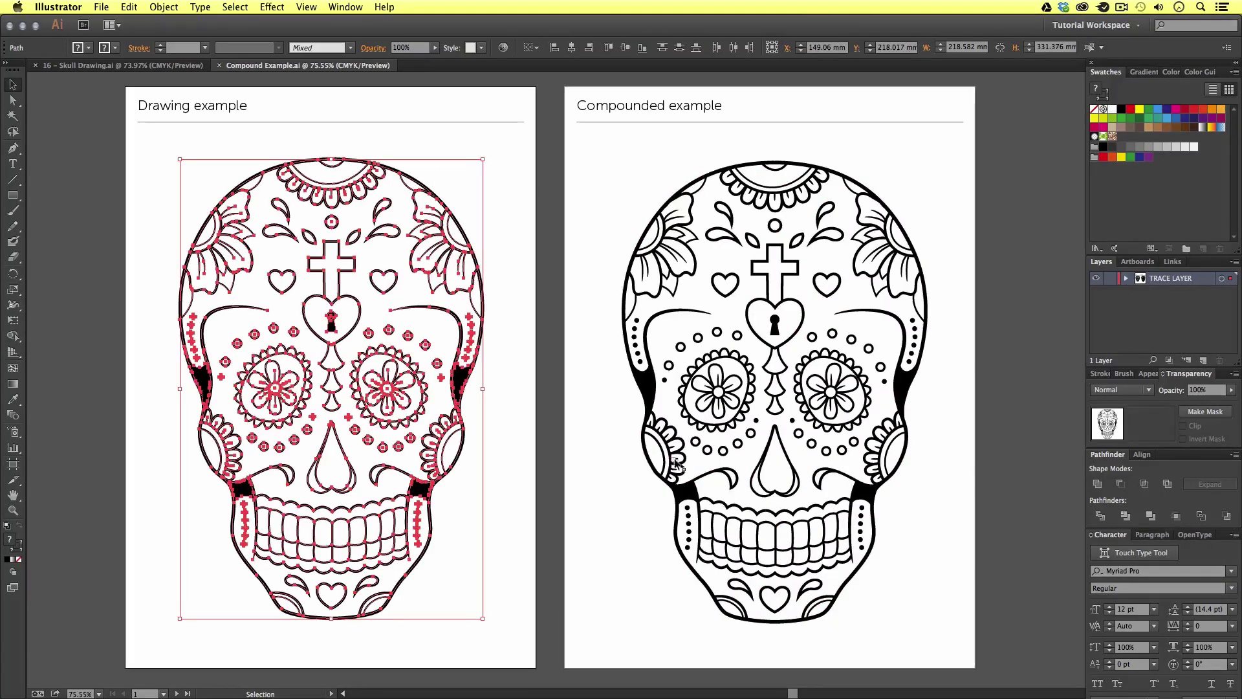
left_click(682, 491)
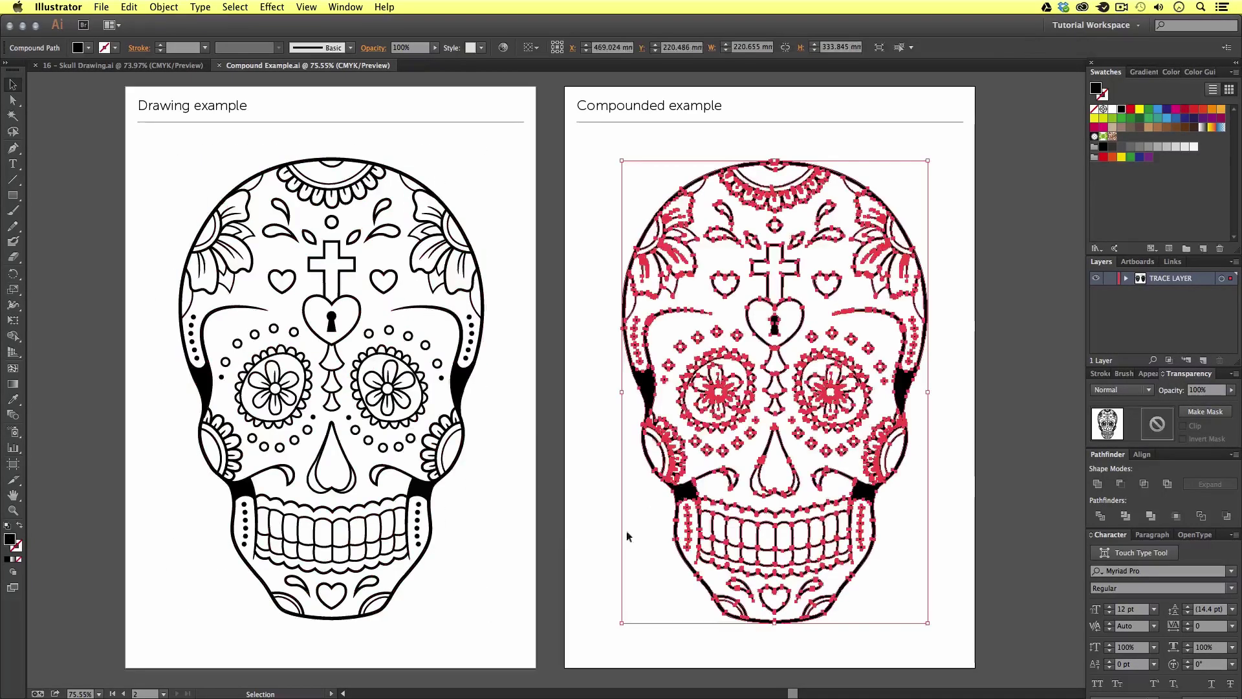
left_click(580, 535)
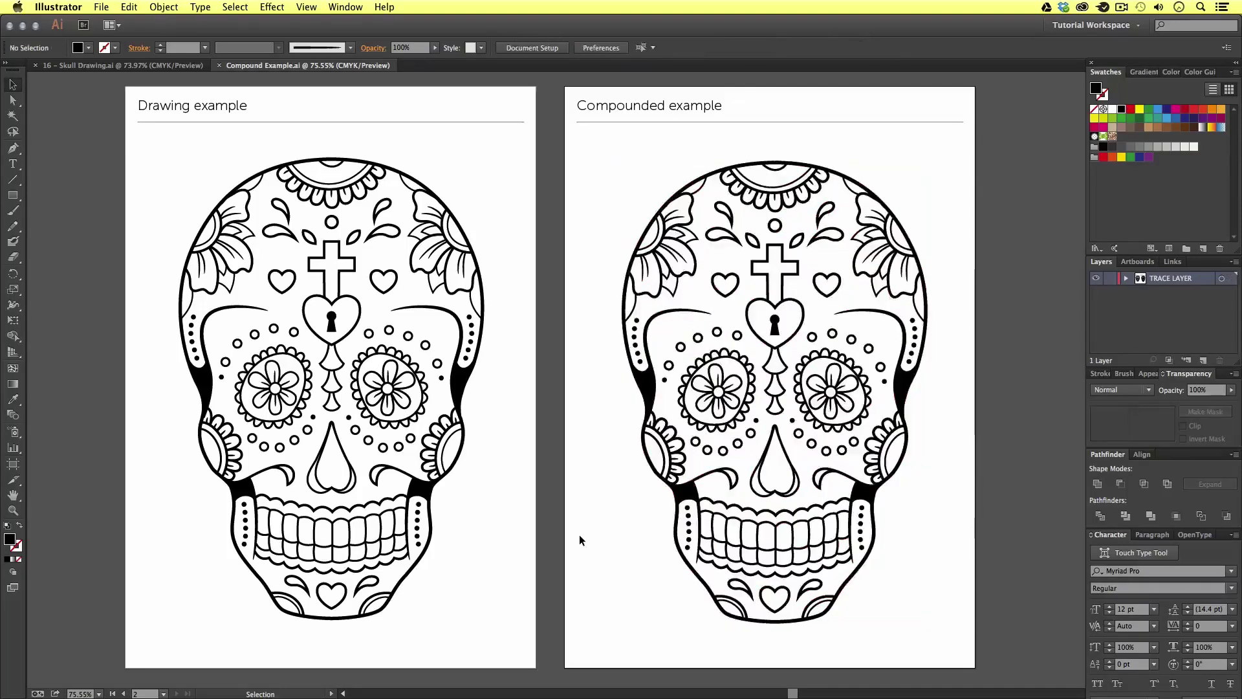
left_click(308, 434)
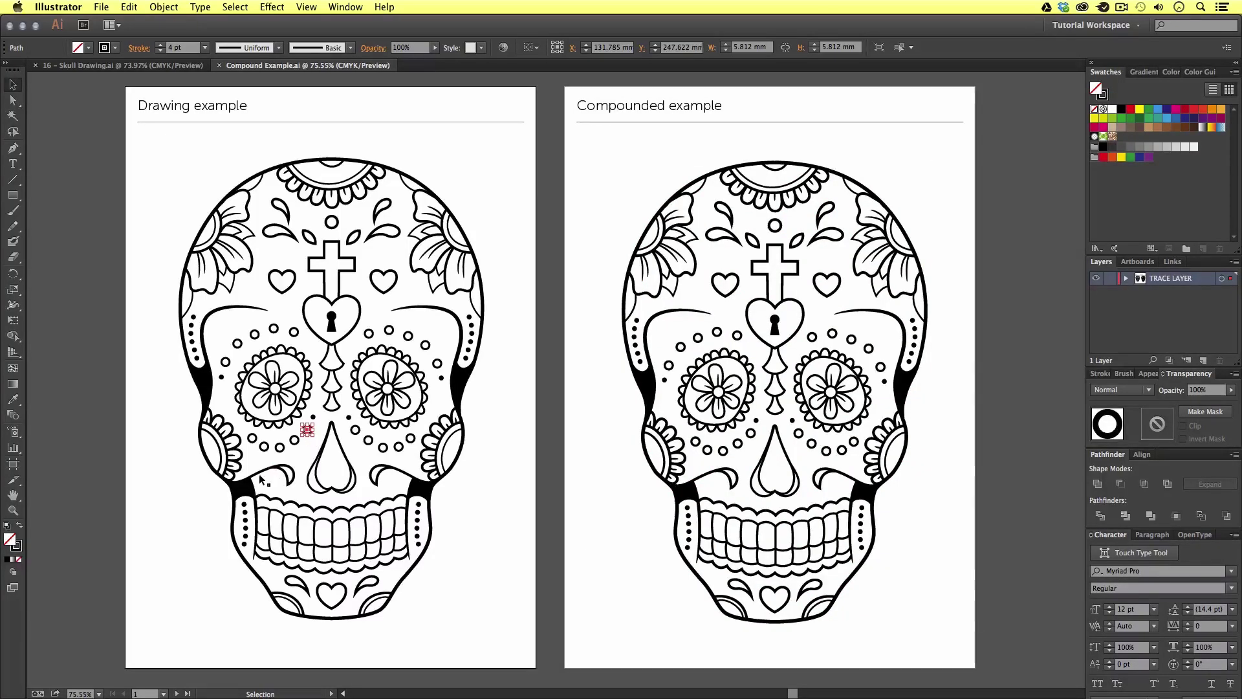
left_click(242, 493)
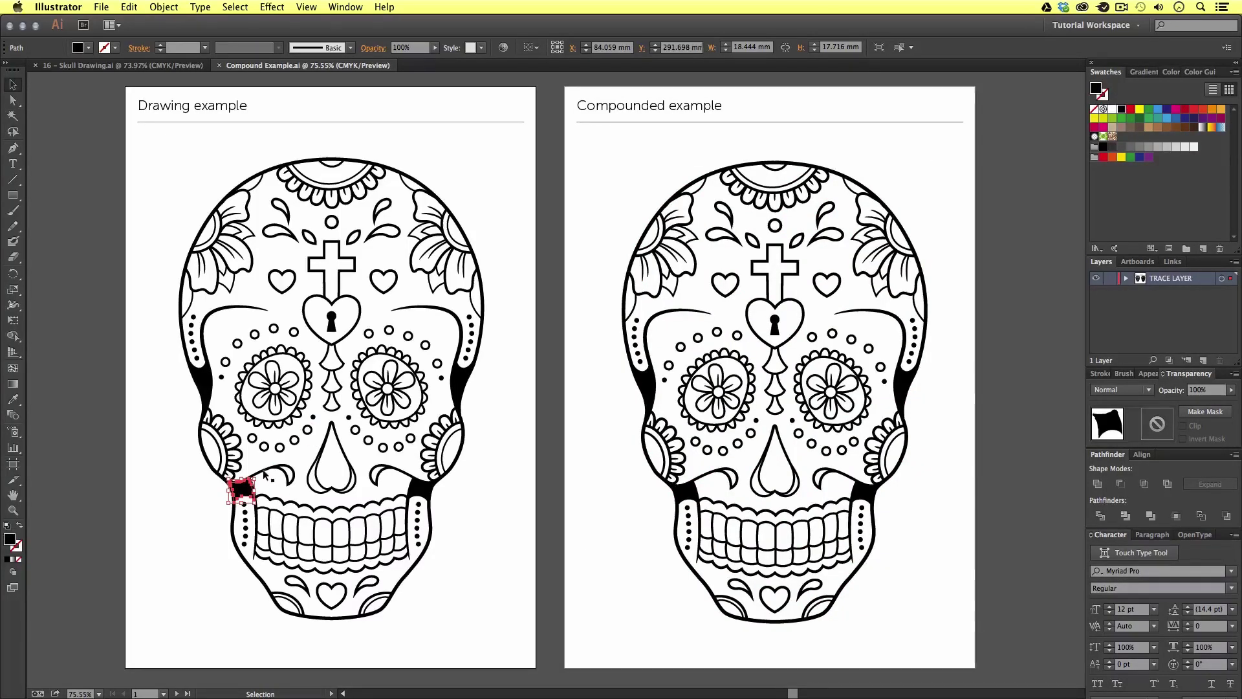
left_click(269, 478)
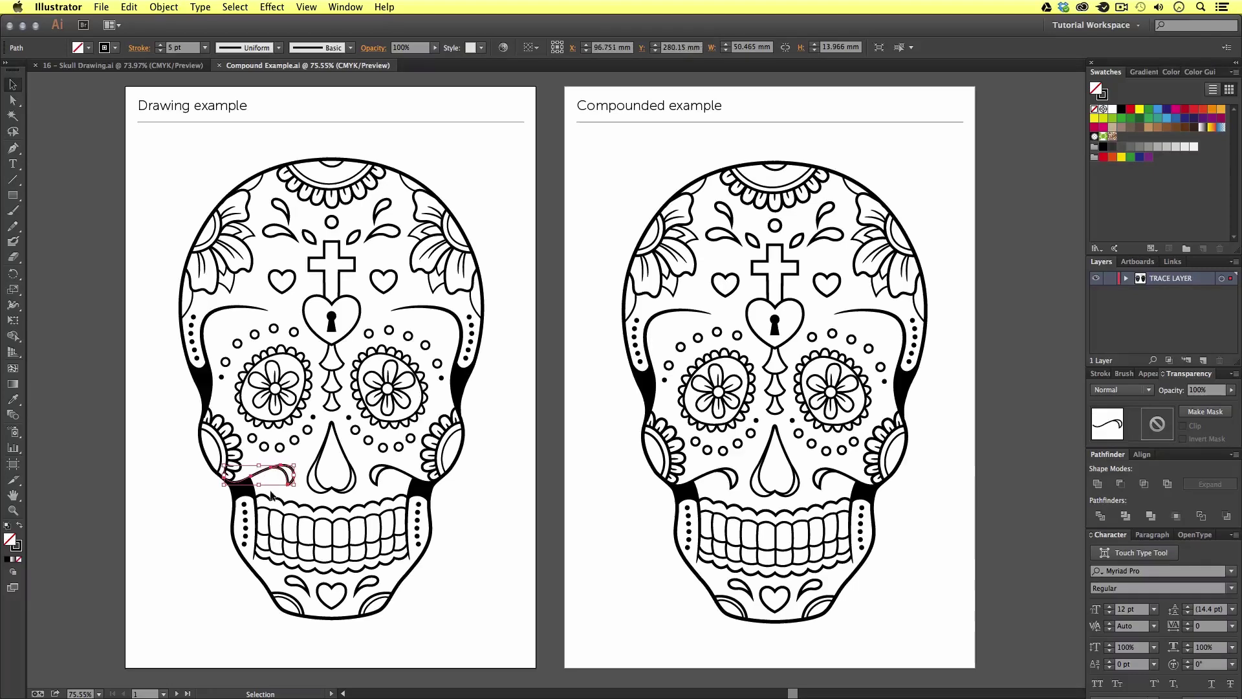
left_click(498, 487)
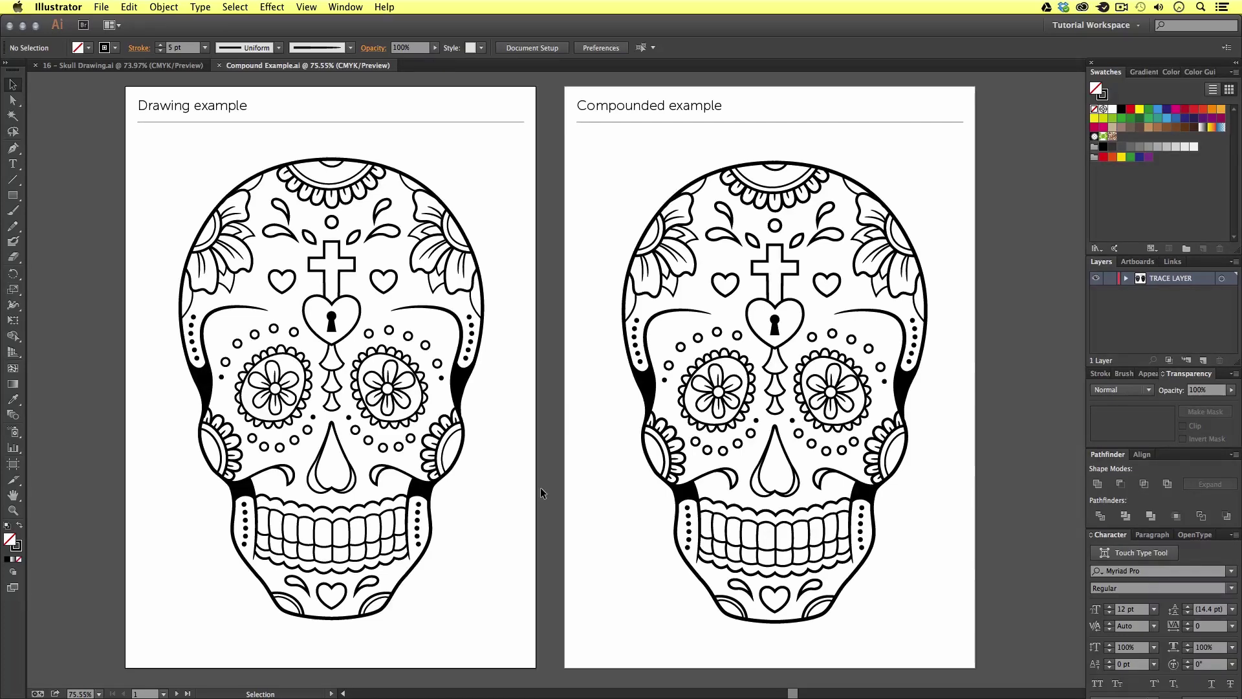
left_click(647, 382)
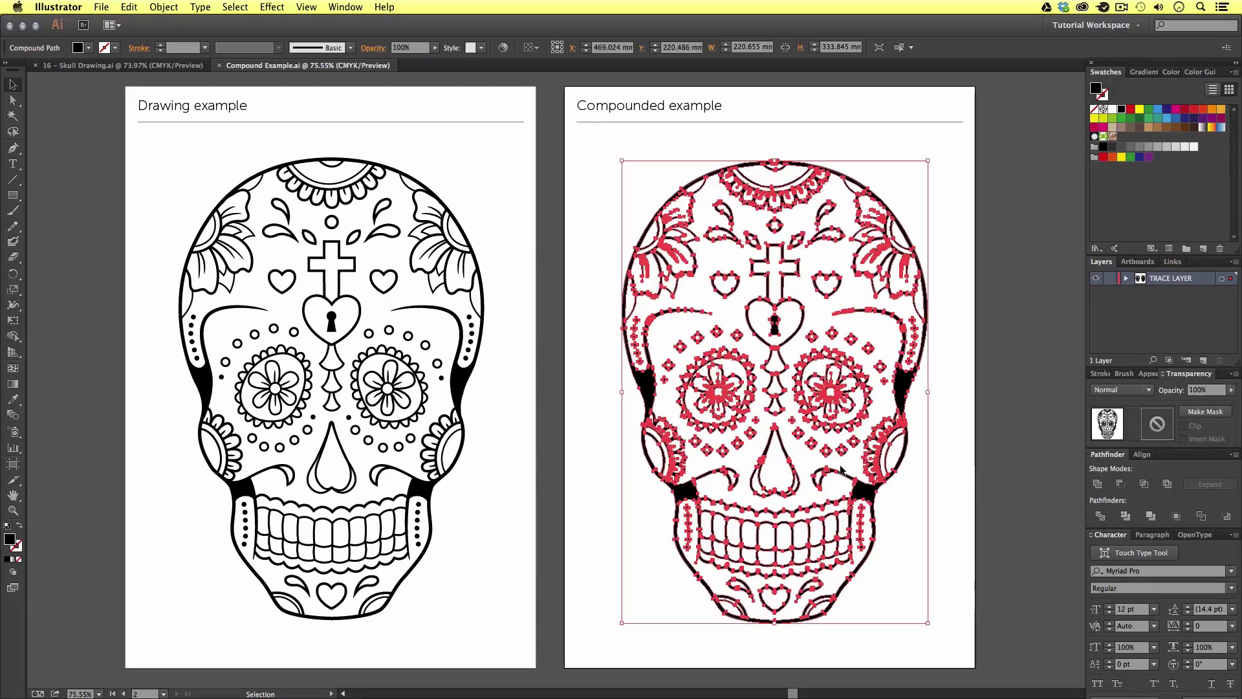
left_click(953, 456)
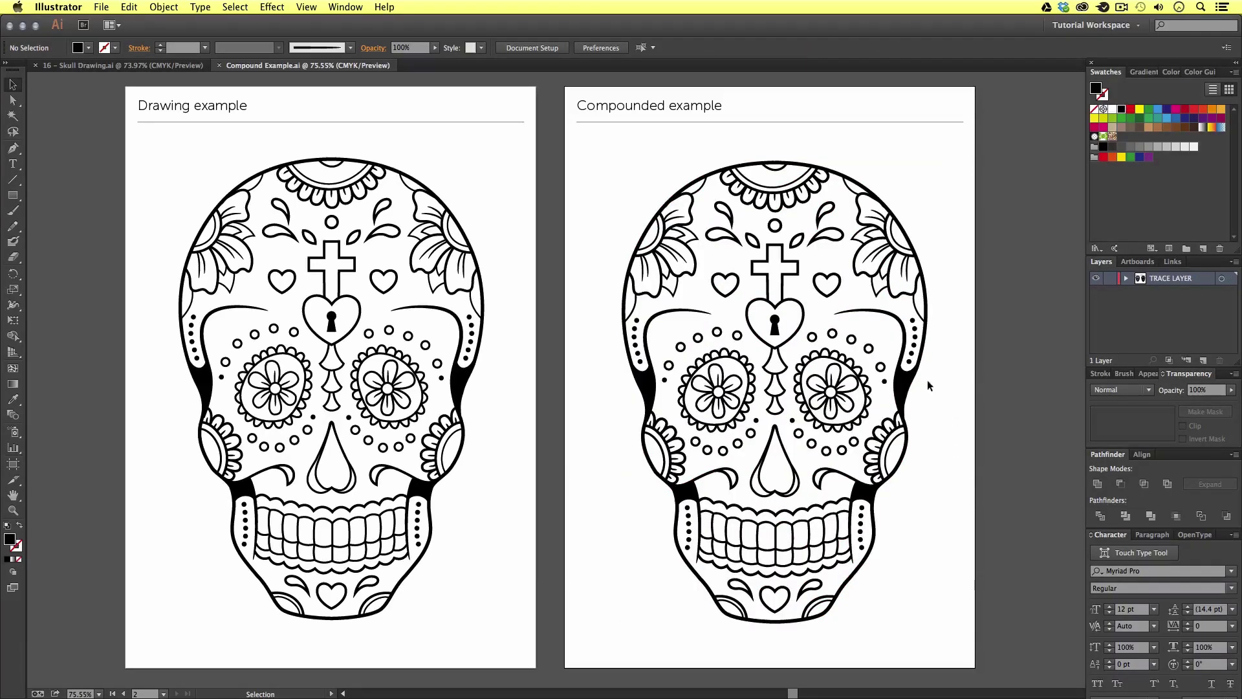
Swap the compound skull's fill and stroke and give its outline a 6 pt dash
left_click(905, 386)
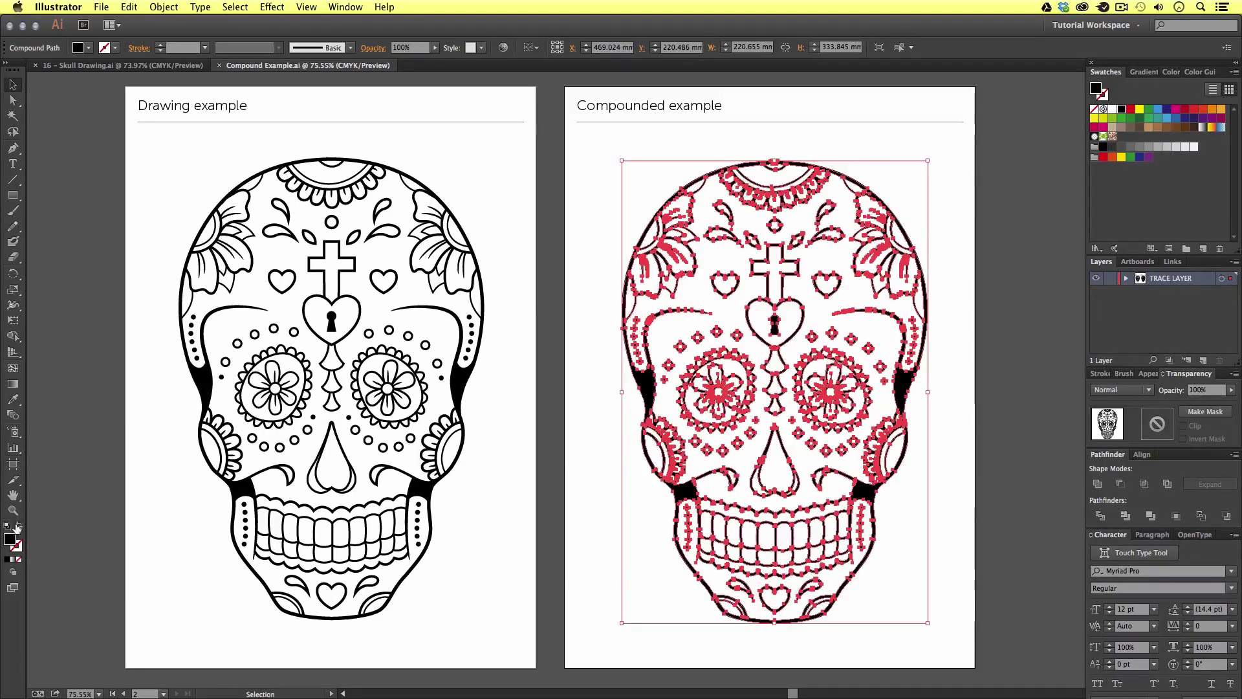
key("shift+x")
key("ctrl+h")
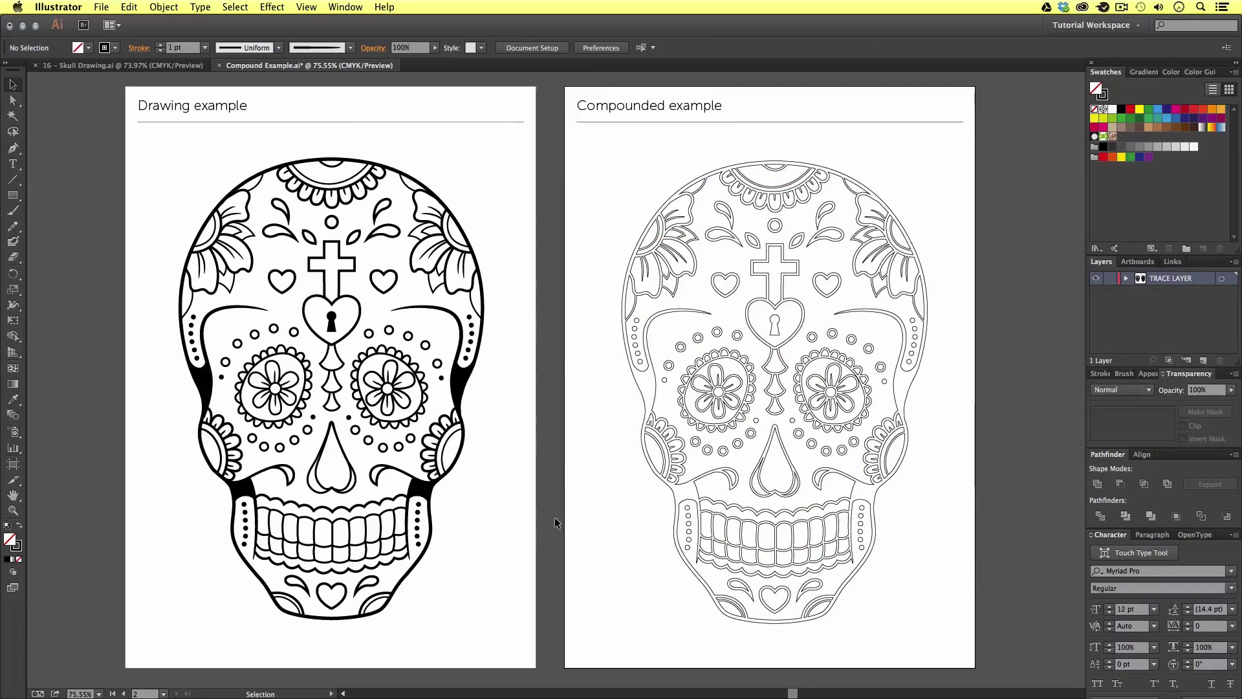
key("ctrl+1")
key("ctrl+h")
left_click(1102, 377)
left_click(1094, 464)
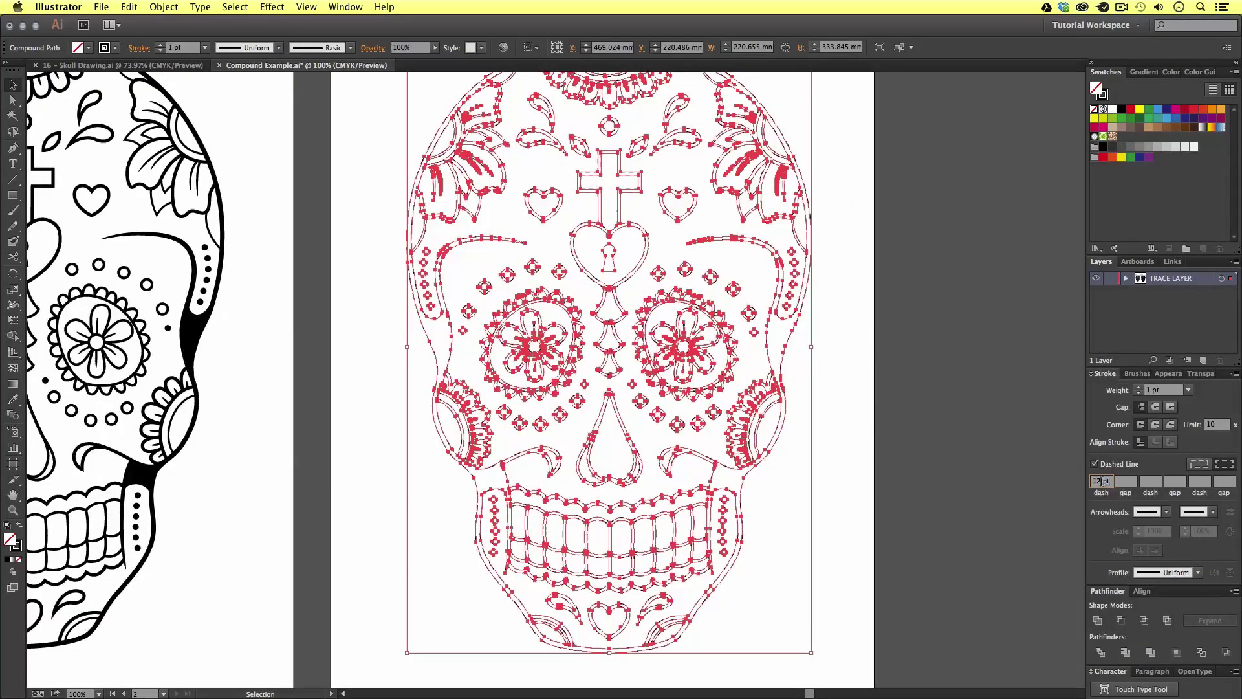
type("6")
key("Return")
left_click(855, 363)
Turn the dash off, apply the charcoal brush to the skull outline, and view both artboards
scroll(809, 359, "up", 2)
scroll(809, 359, "left", 1)
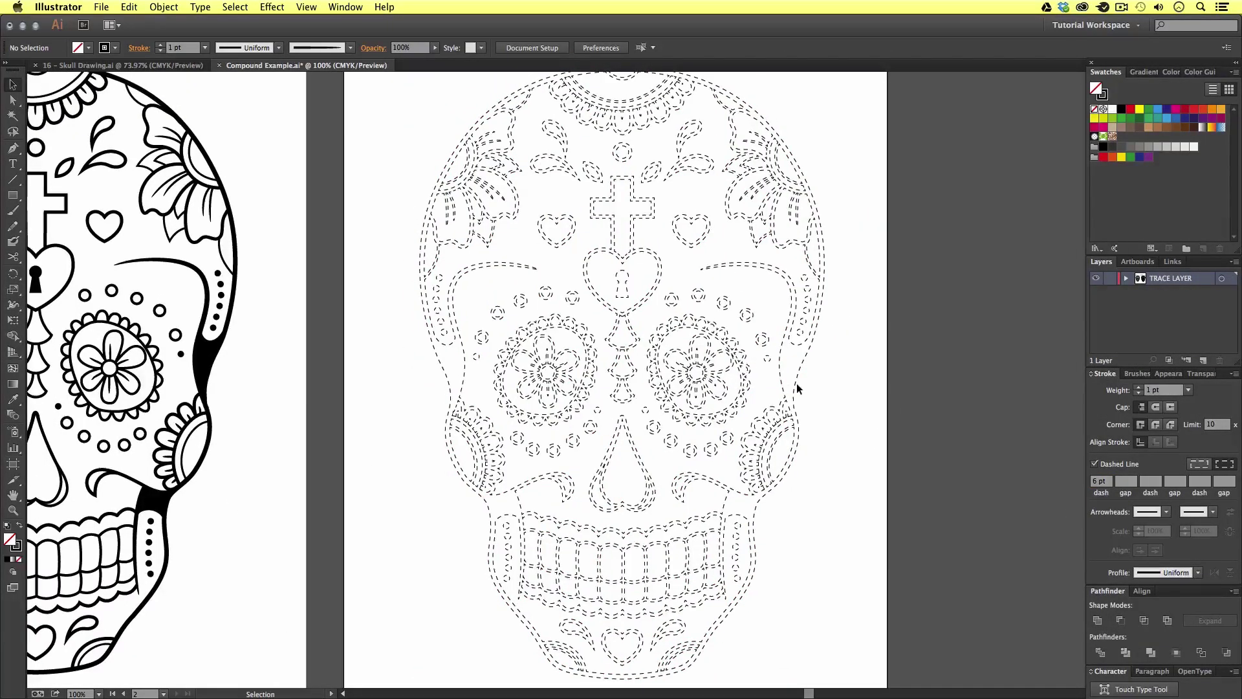
left_click(824, 379)
left_click(1095, 464)
left_click(1130, 373)
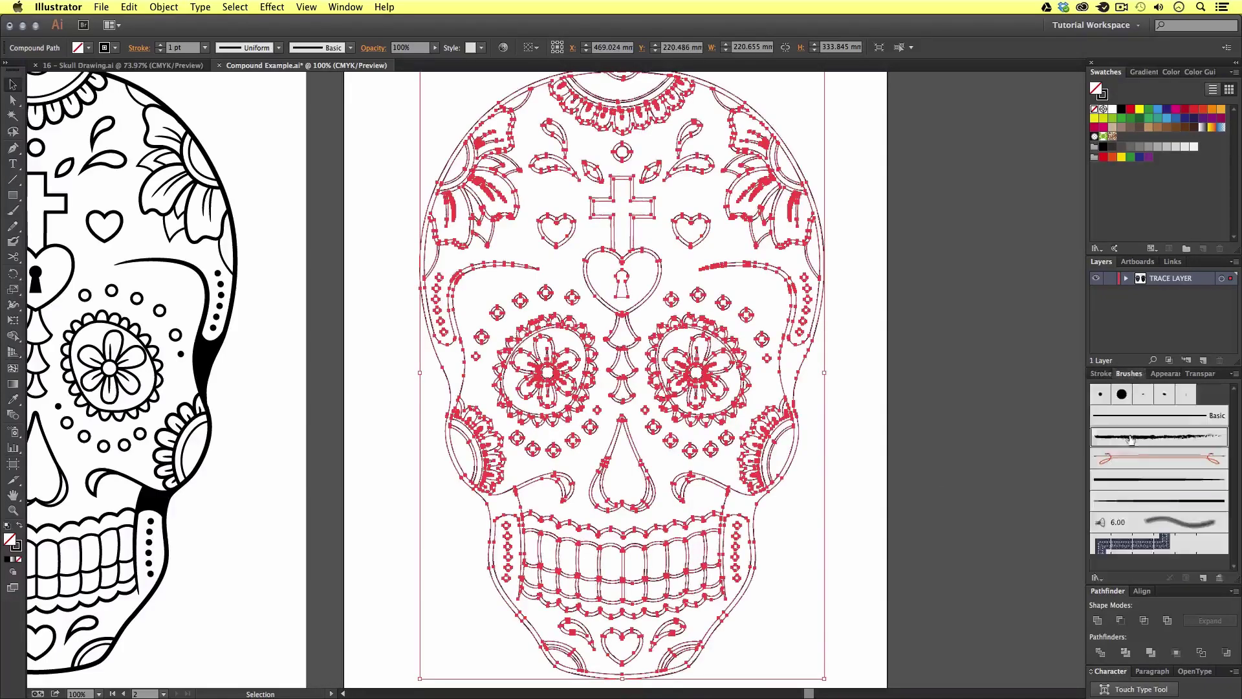
left_click(1159, 436)
left_click(867, 363)
key("z")
key("ctrl+alt+0")
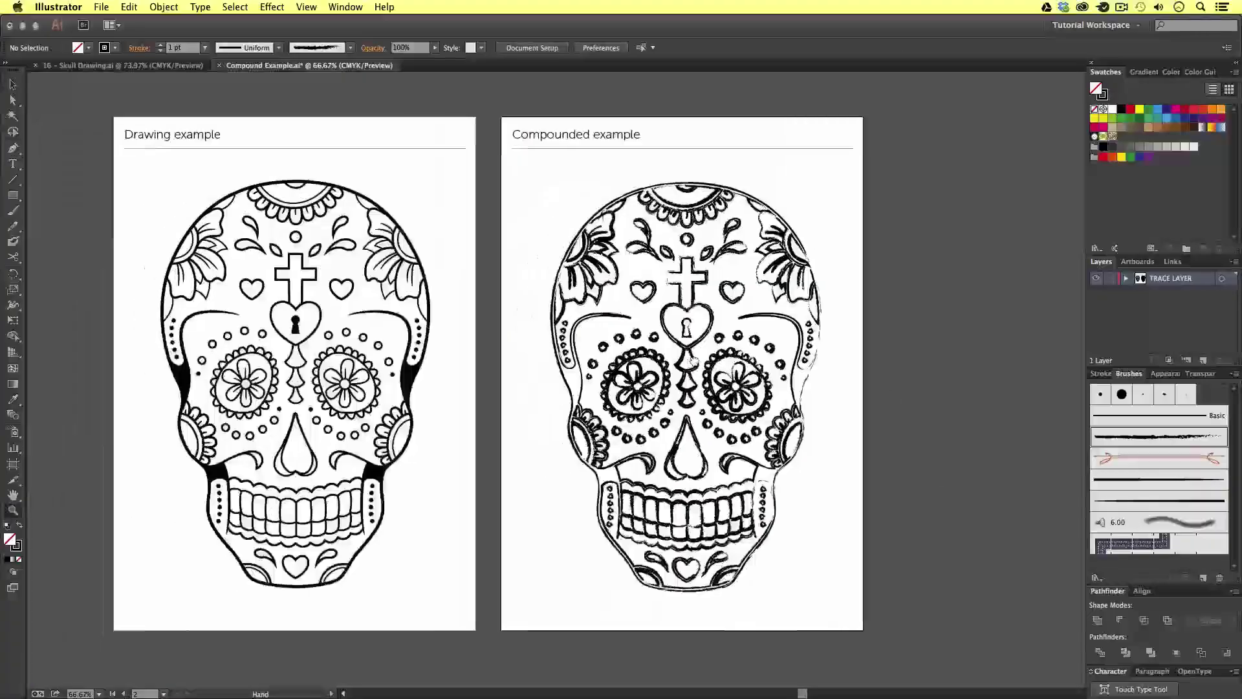
Undo the brush and stroke changes back to the black-filled compound skull
key("a")
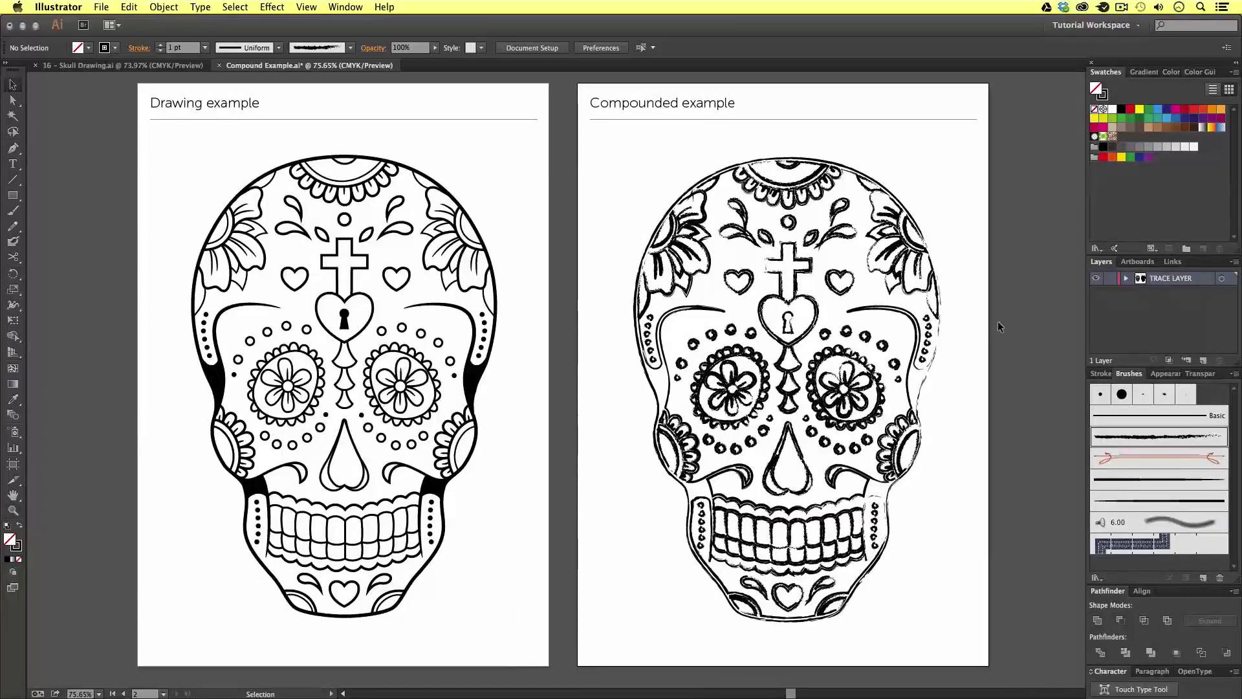
key("ctrl+z")
key("ctrl+z")
key("ctrl+z")
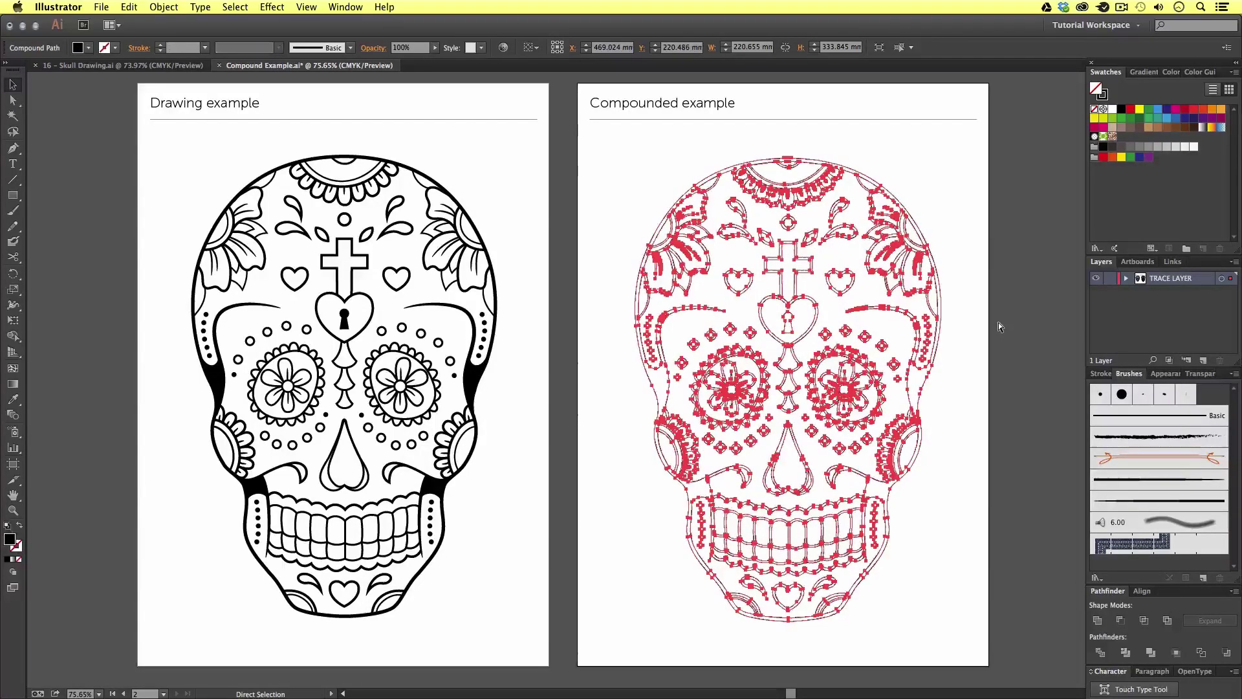
key("v")
left_click(996, 322)
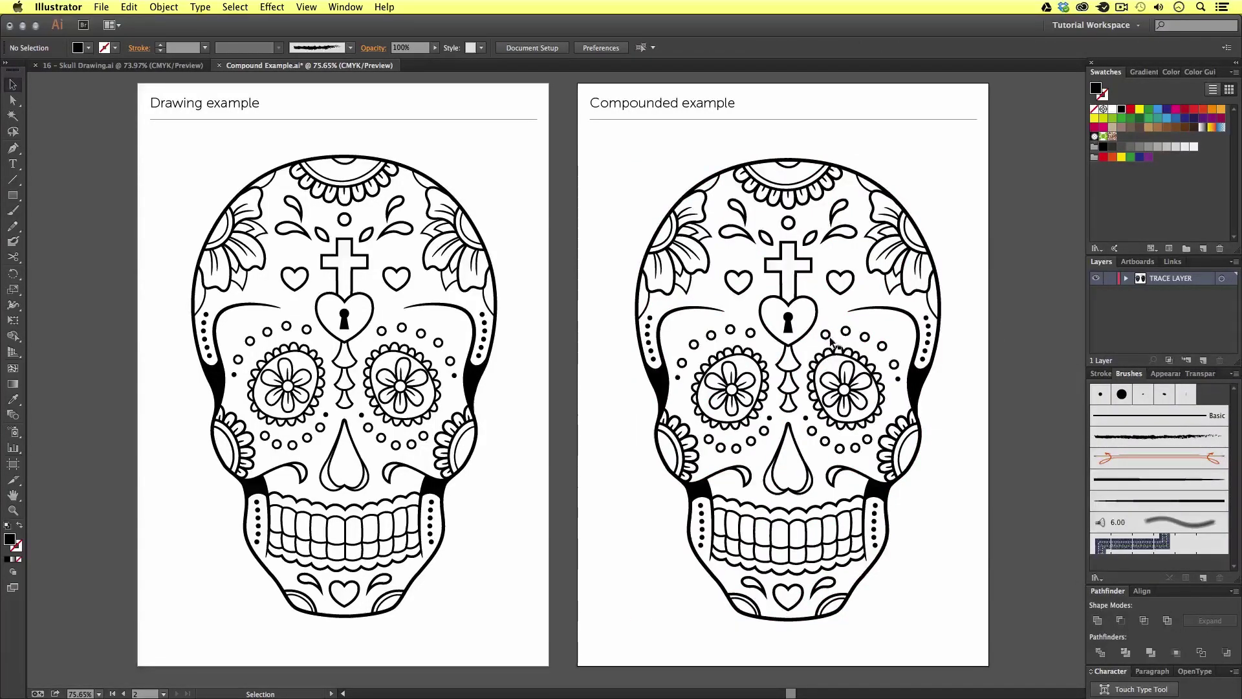
left_click(1097, 374)
left_click(916, 377)
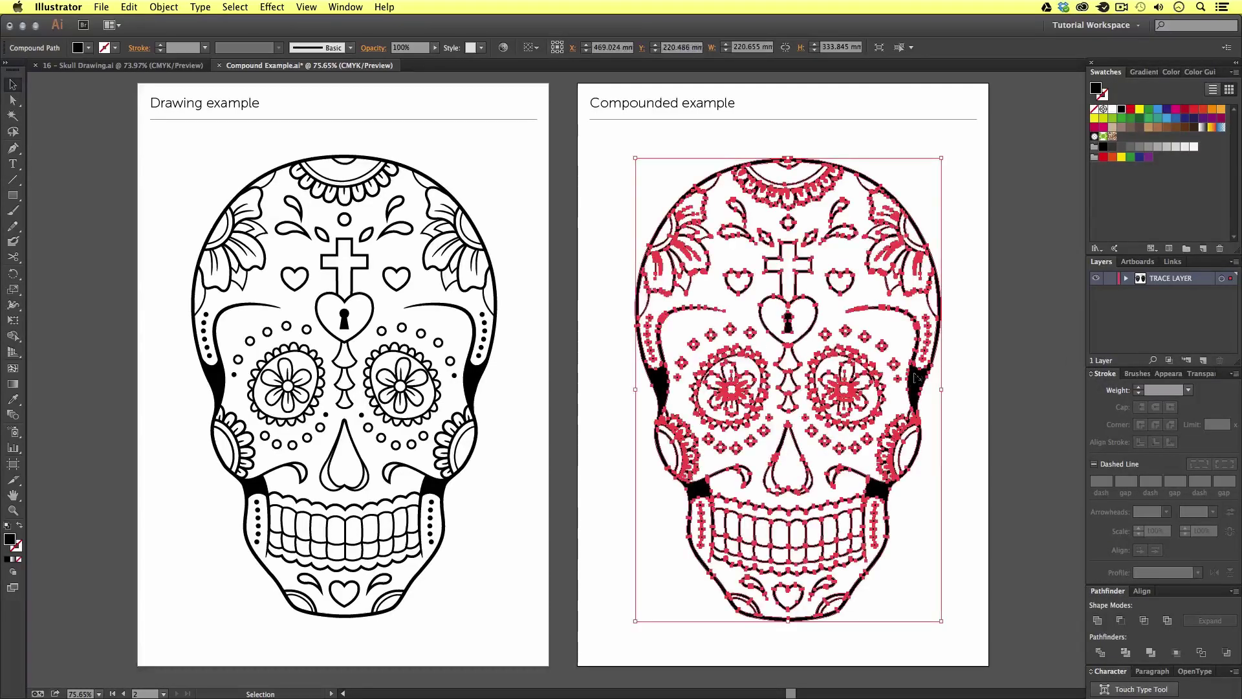
left_click(1009, 364)
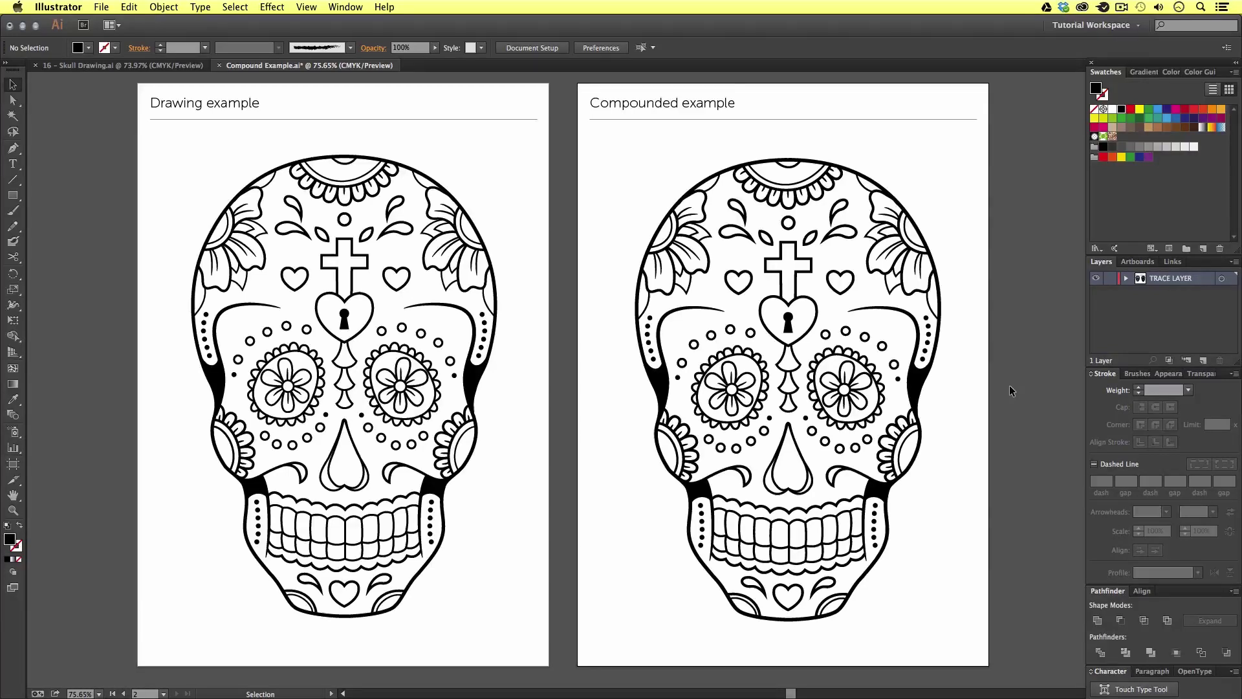
Switch to 16 - Skull Drawing.ai and inspect its cheek path and right-eye flower
left_click(142, 68)
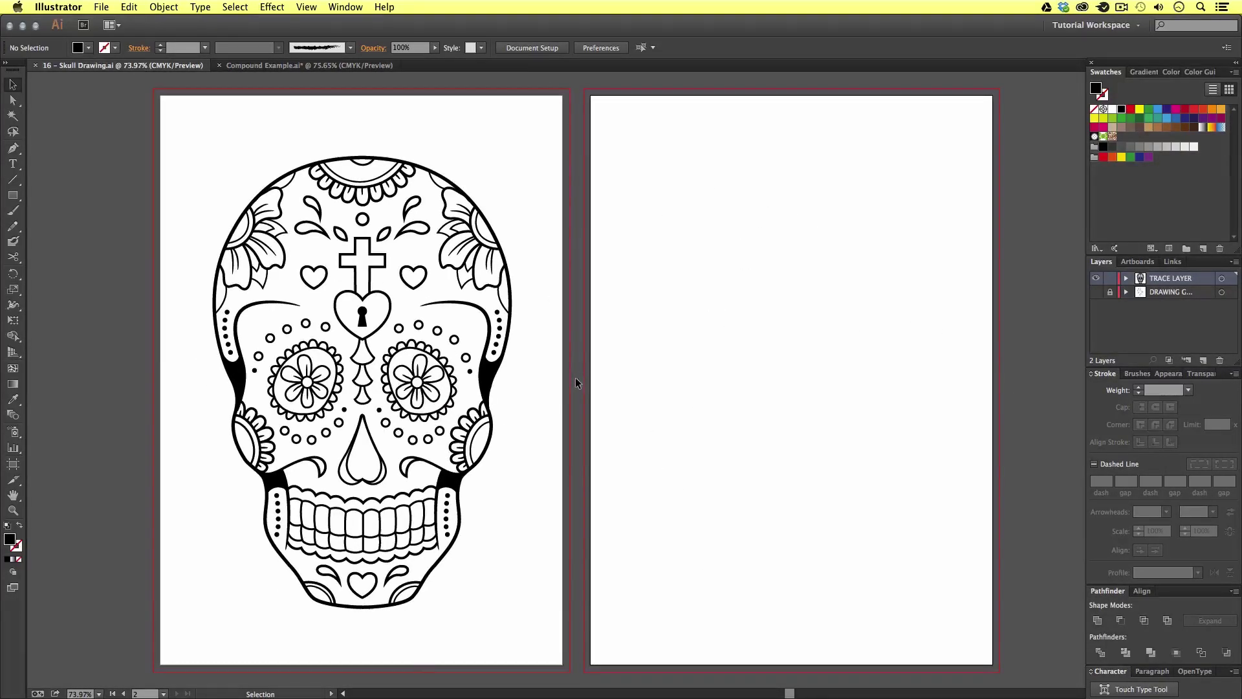
left_click(490, 382)
left_click(433, 383)
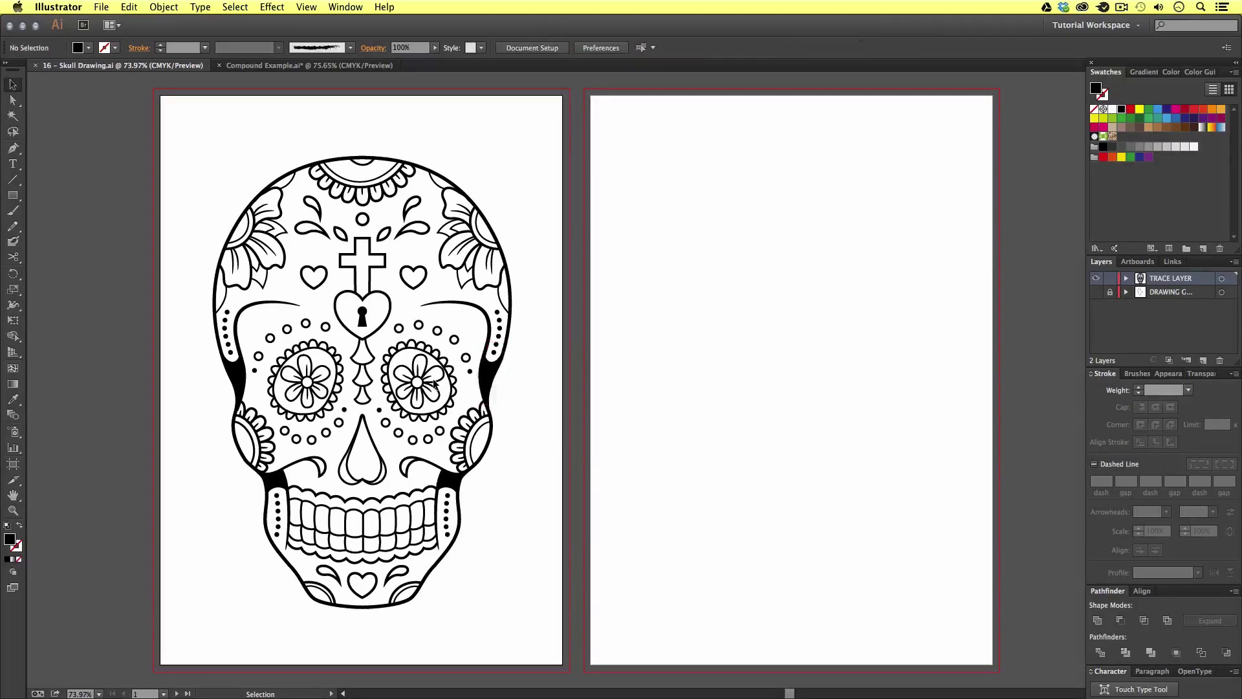
left_click(434, 385)
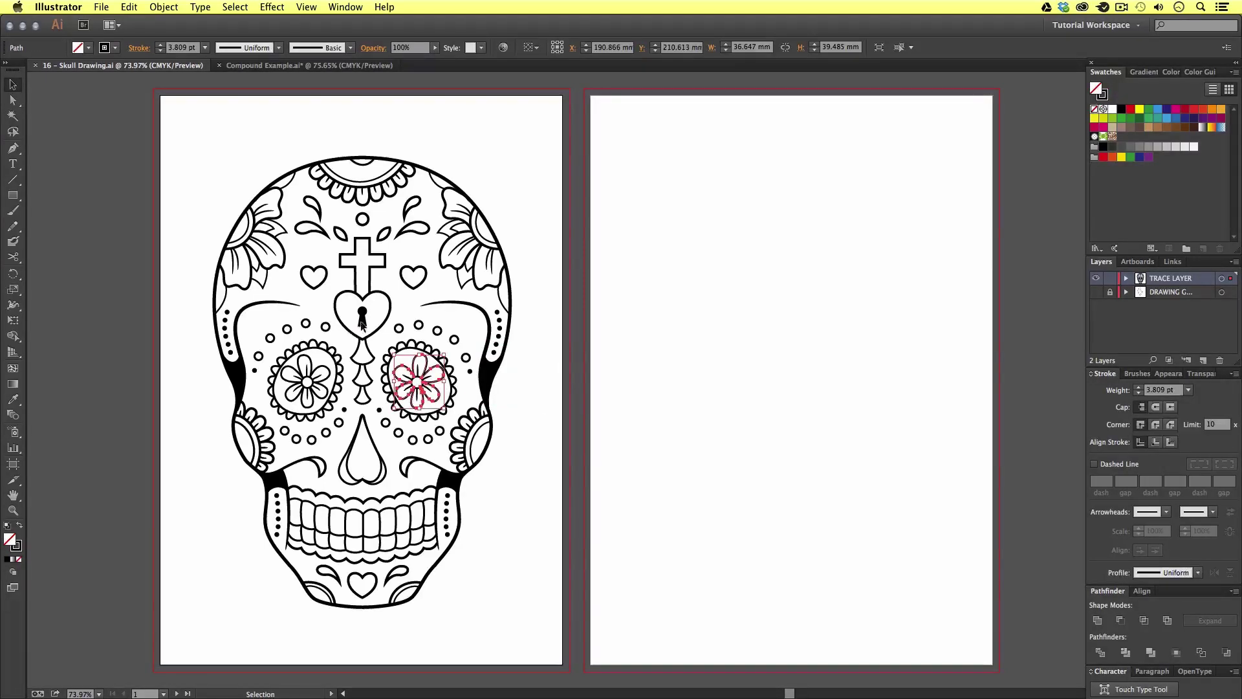
left_click(546, 356)
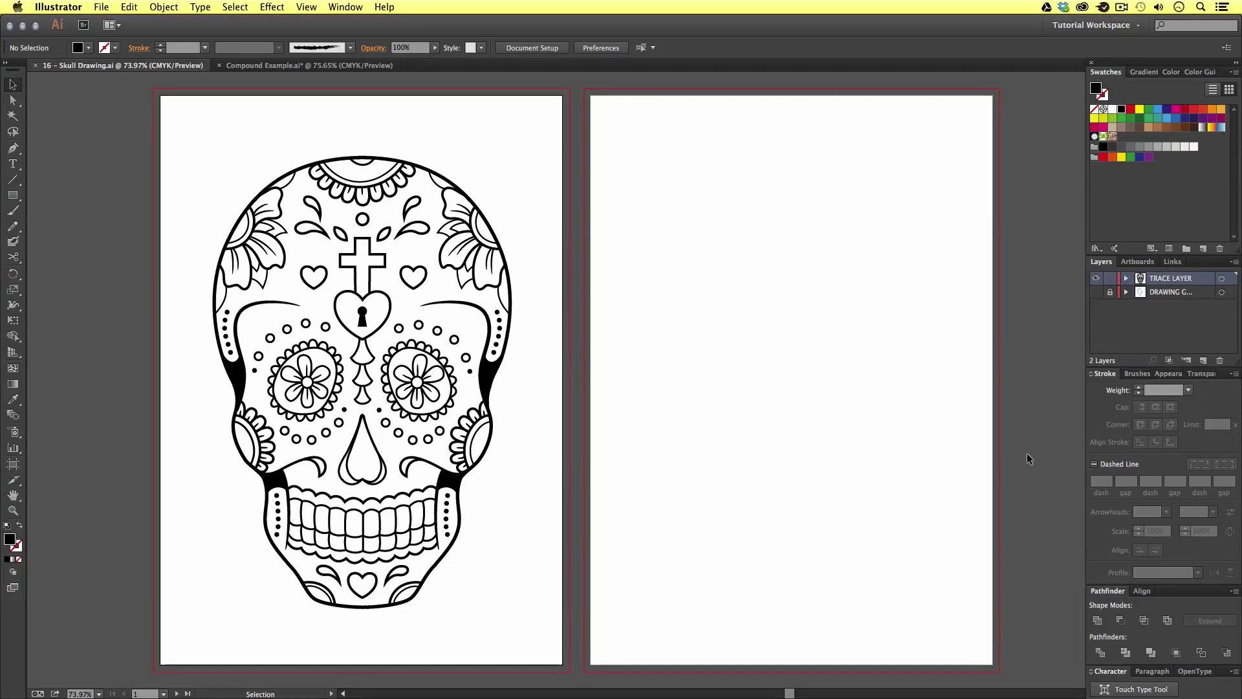
Open 16 - Skull Drawing.ai from the 16 - COMPOUNDING VECTORS > VERSIONS > 01 - CC folder
key("super+Tab")
key("super+Tab")
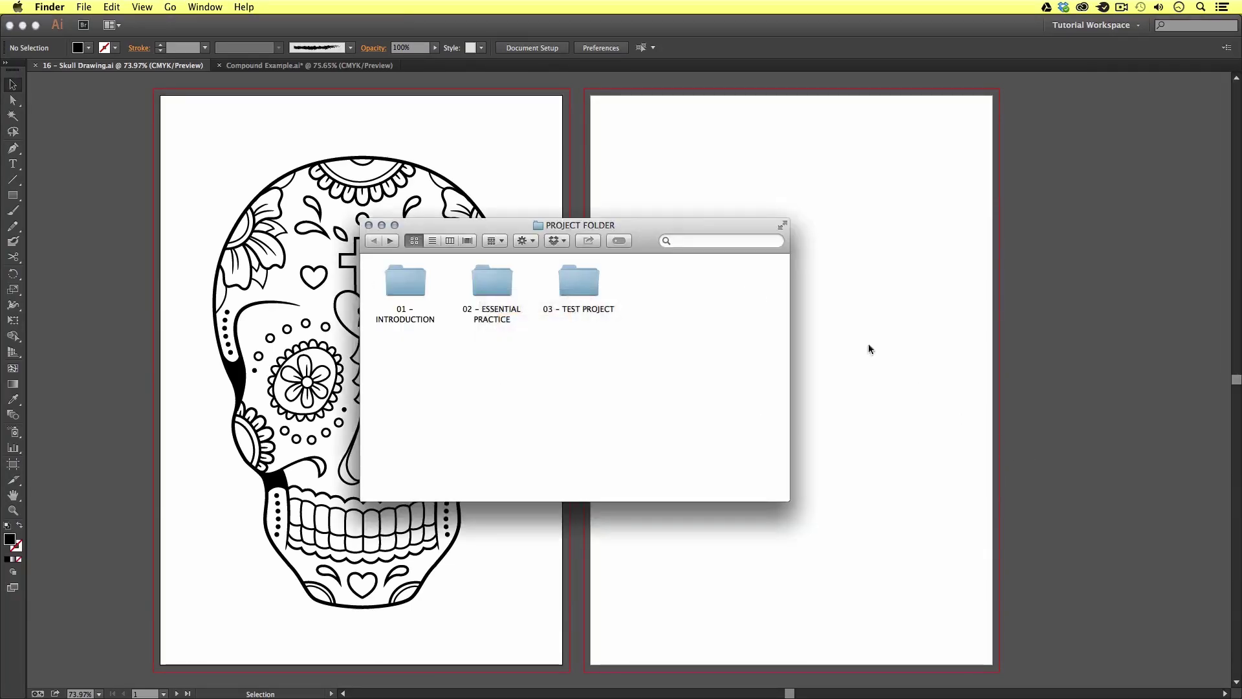
double_click(569, 279)
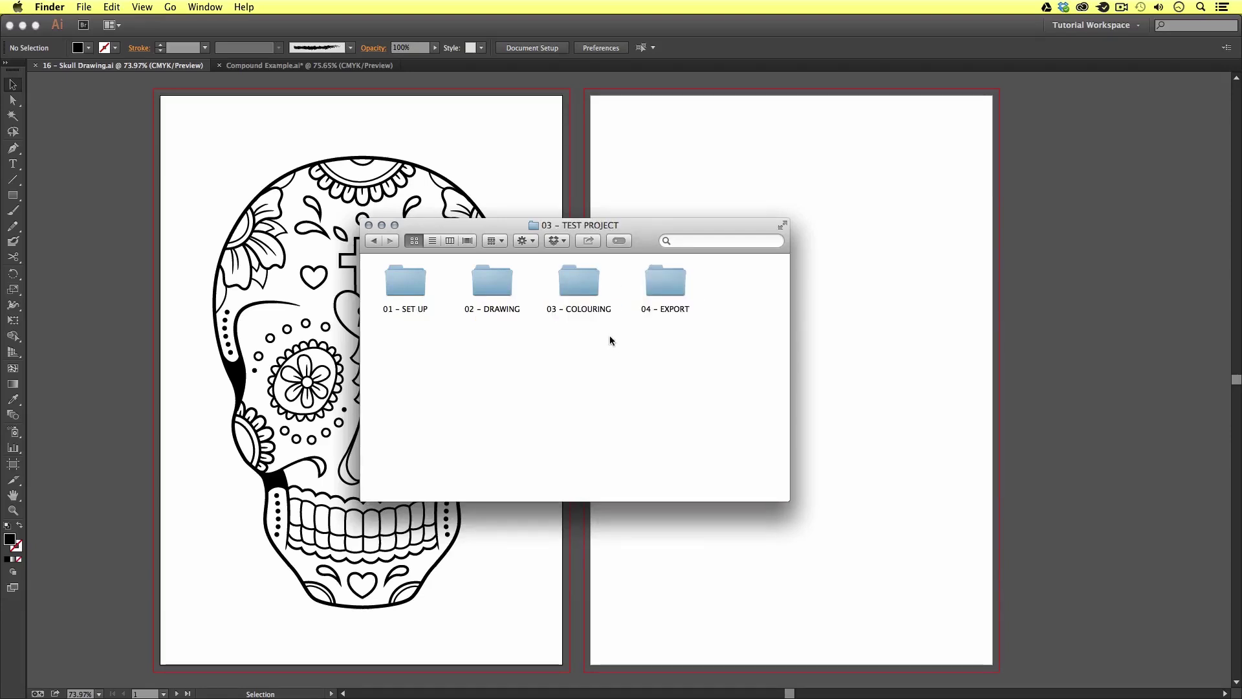
left_click(501, 283)
double_click(500, 280)
double_click(500, 279)
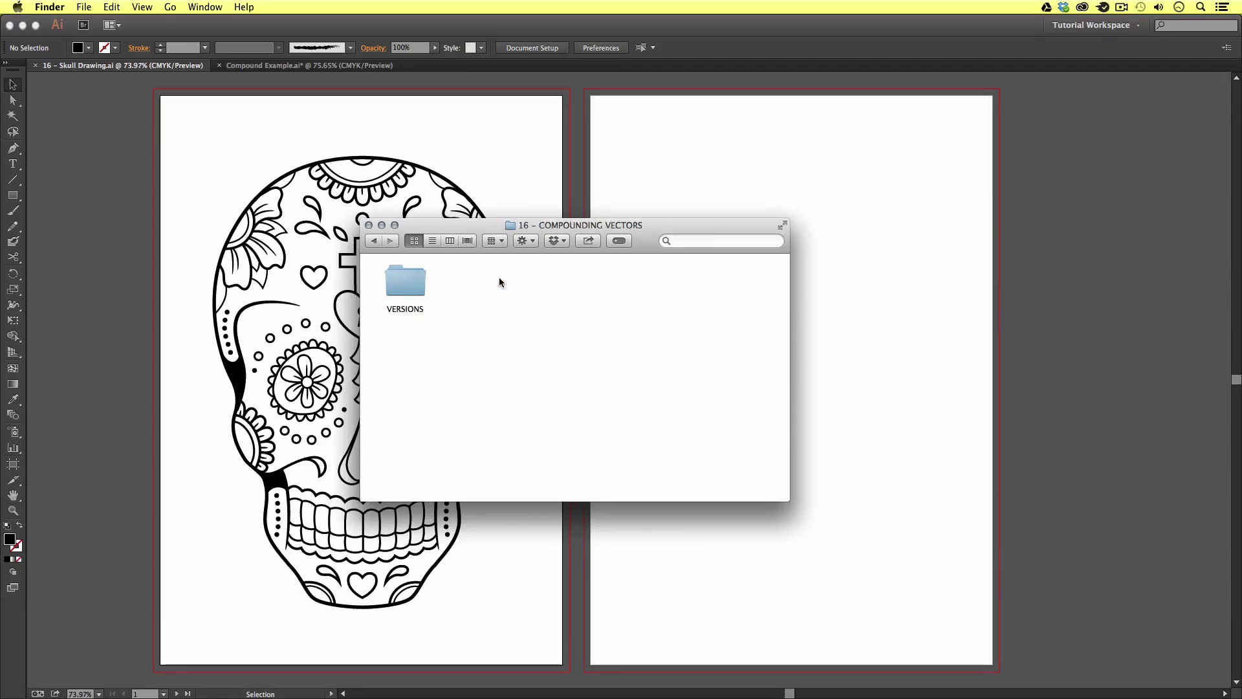
double_click(406, 279)
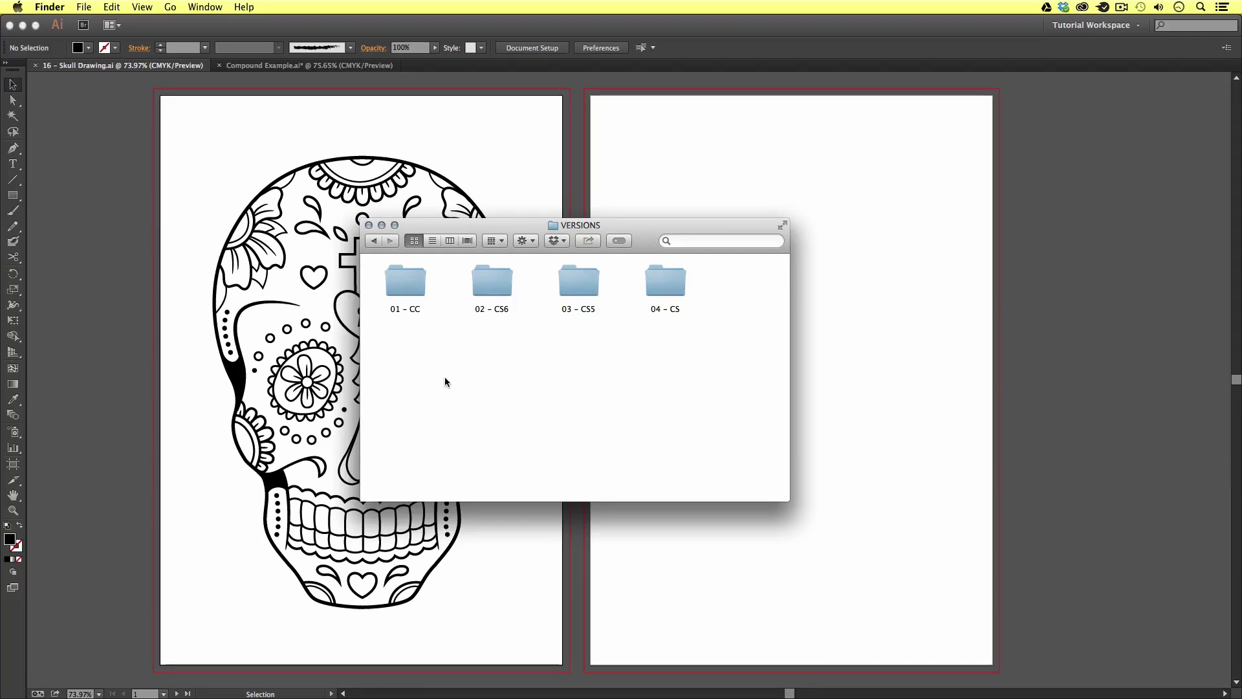
double_click(406, 284)
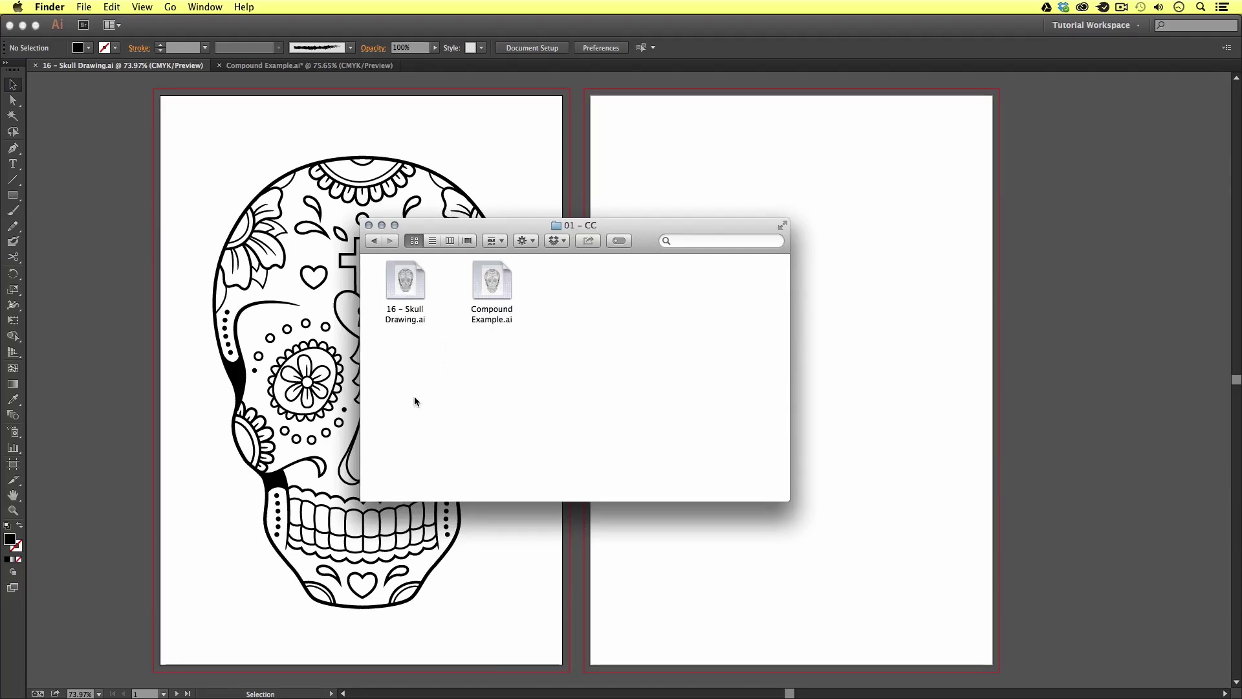
double_click(413, 277)
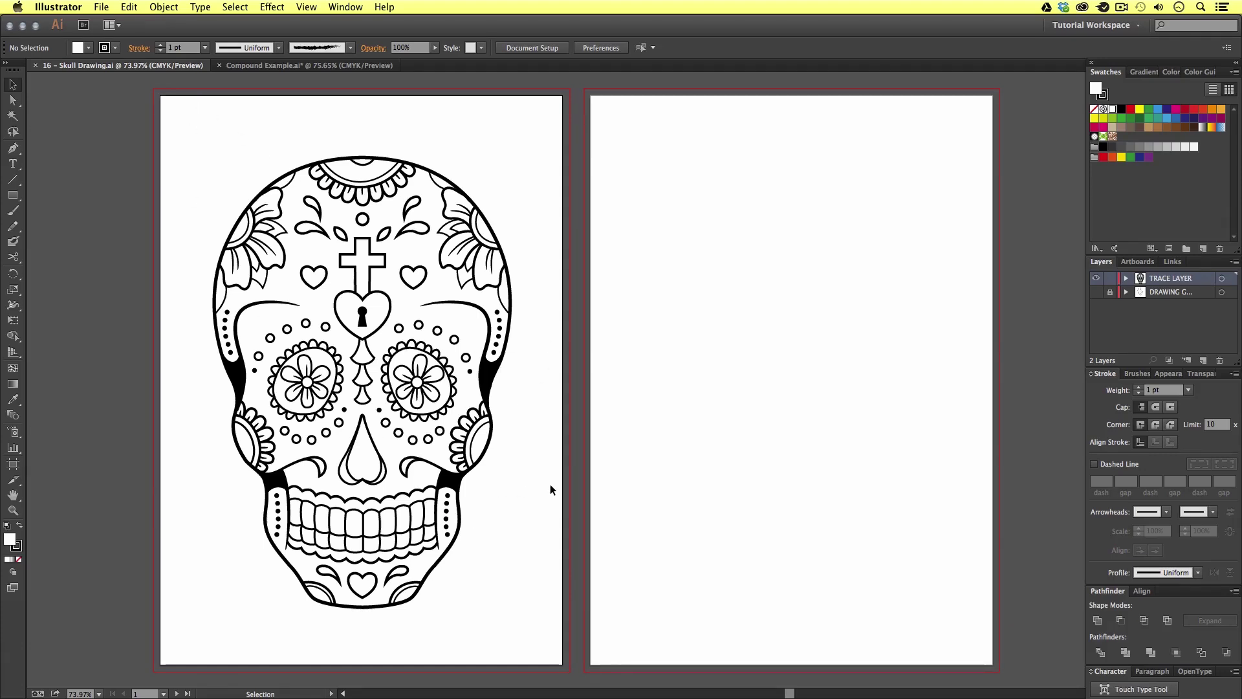
Copy all the traced skull's paths and move the pasted duplicate onto artboard 2
left_click_drag(184, 128, 539, 636)
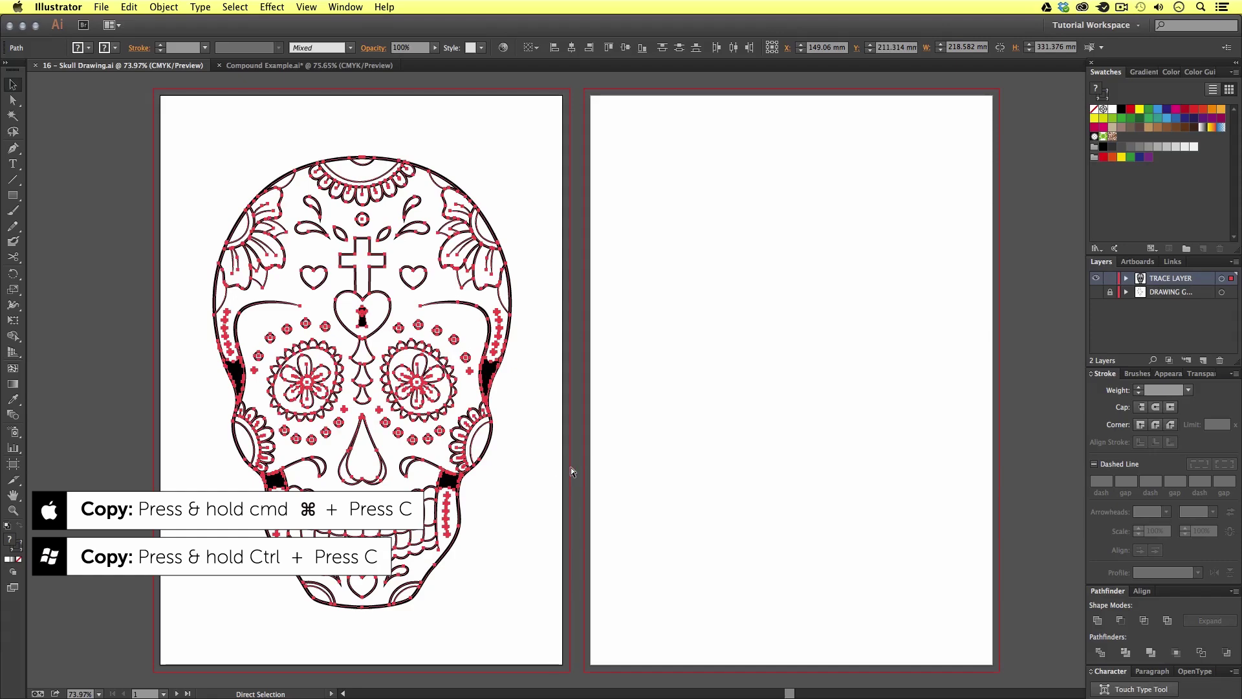
key("super+v")
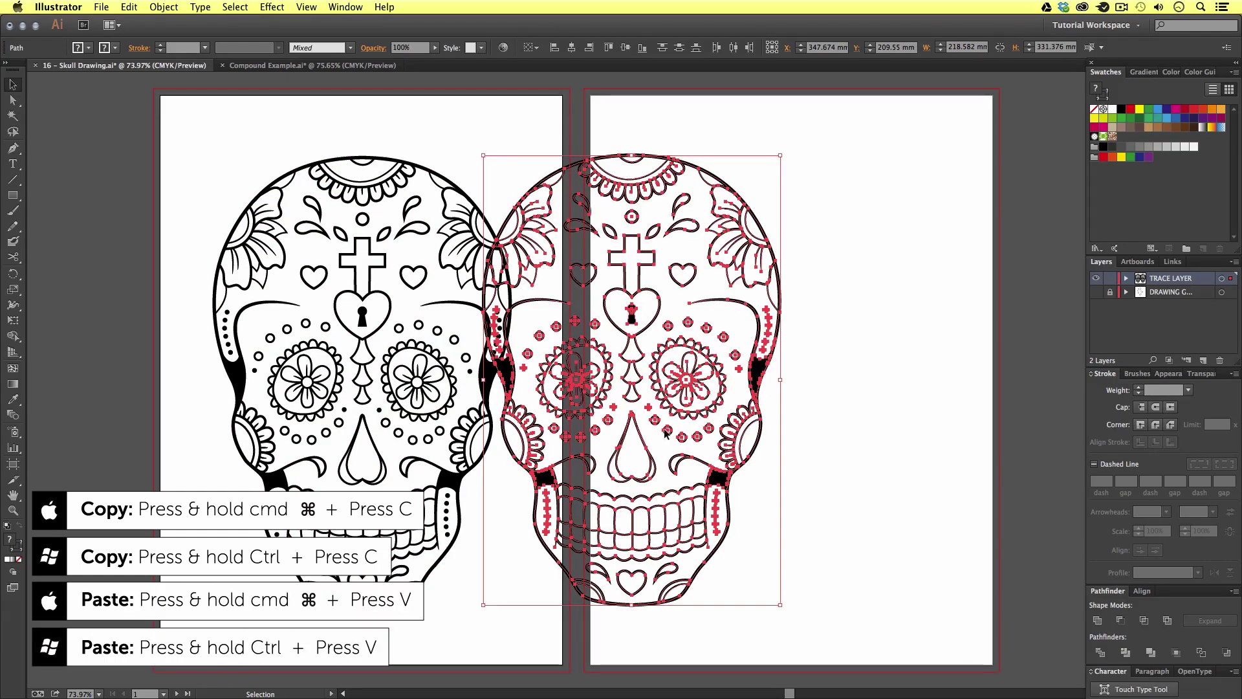
left_click_drag(760, 370, 921, 374)
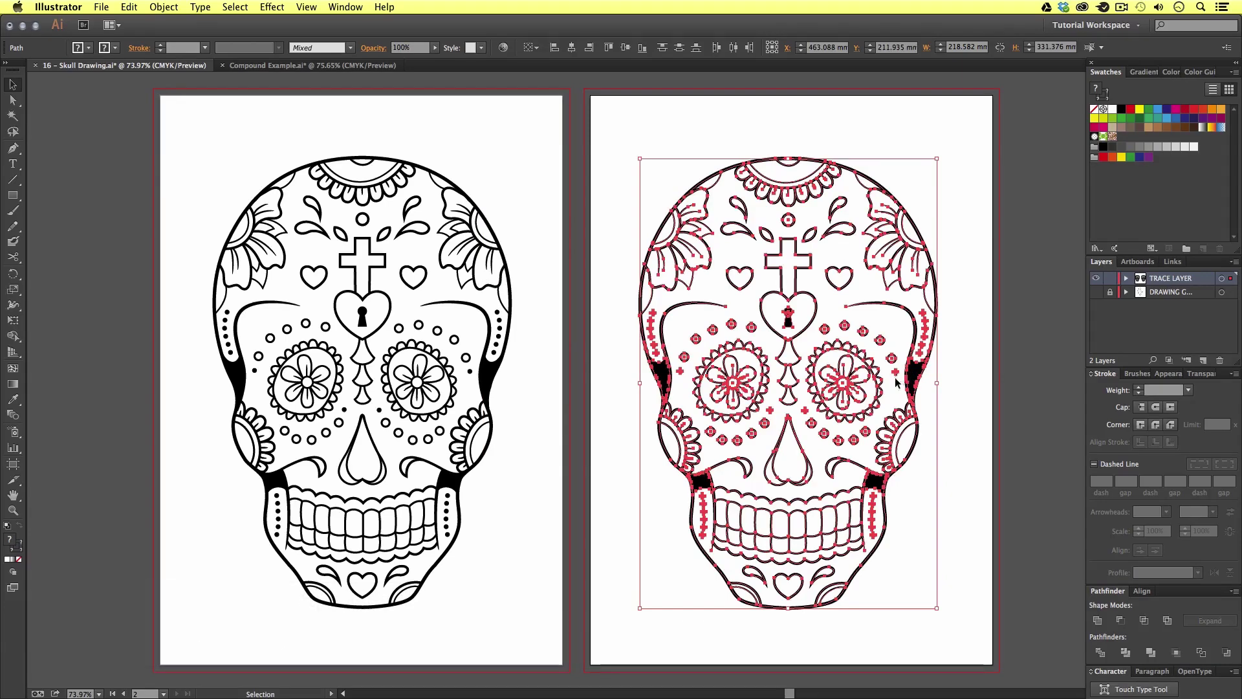
key("Left")
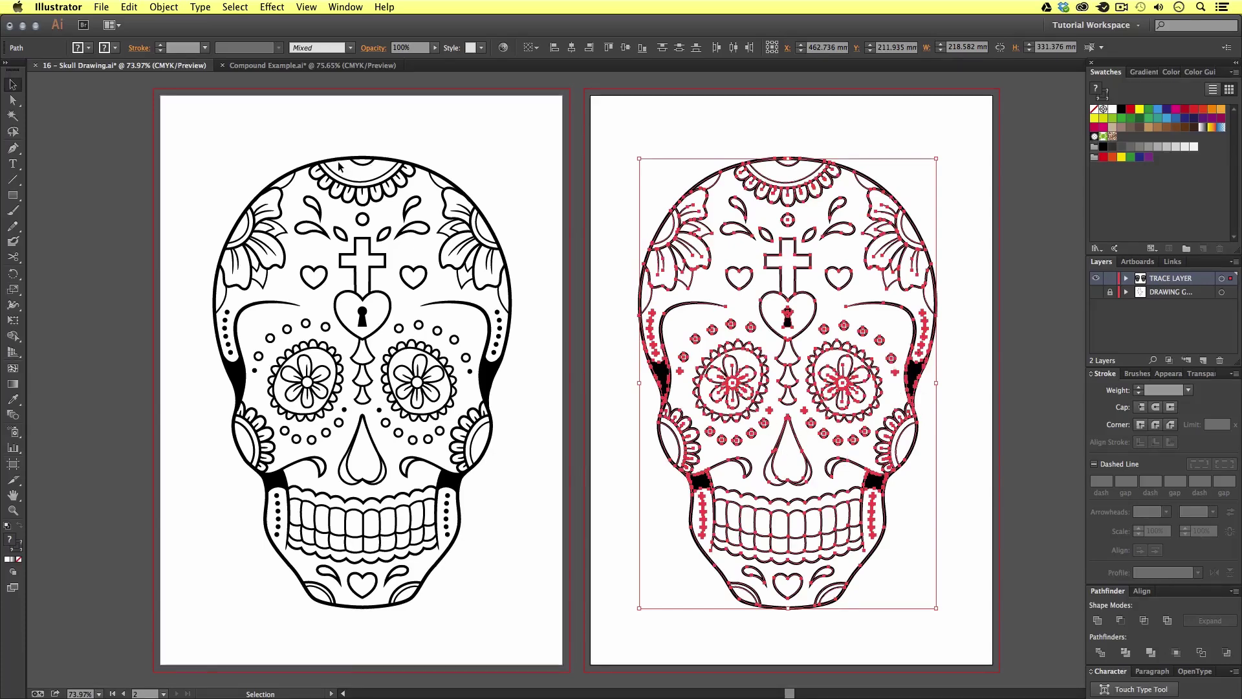
Apply Expand Appearance, then Expand with Fill and Stroke, to the duplicate skull
left_click(162, 8)
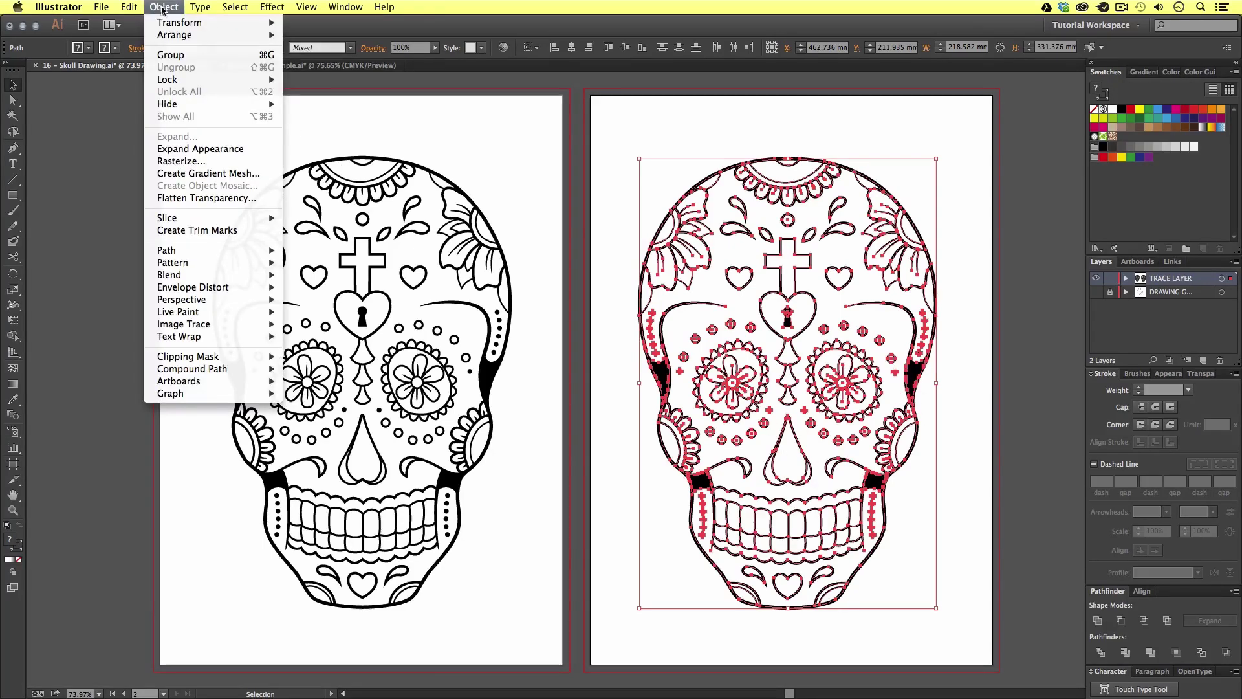
left_click(217, 150)
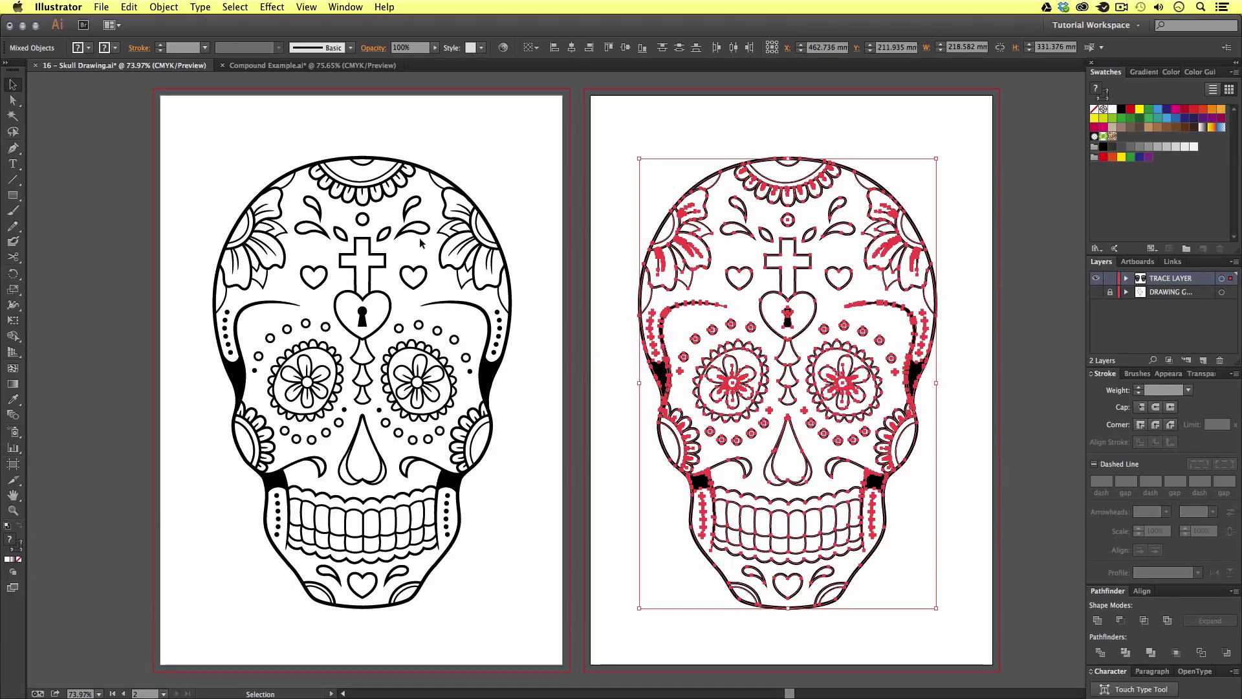
left_click(165, 7)
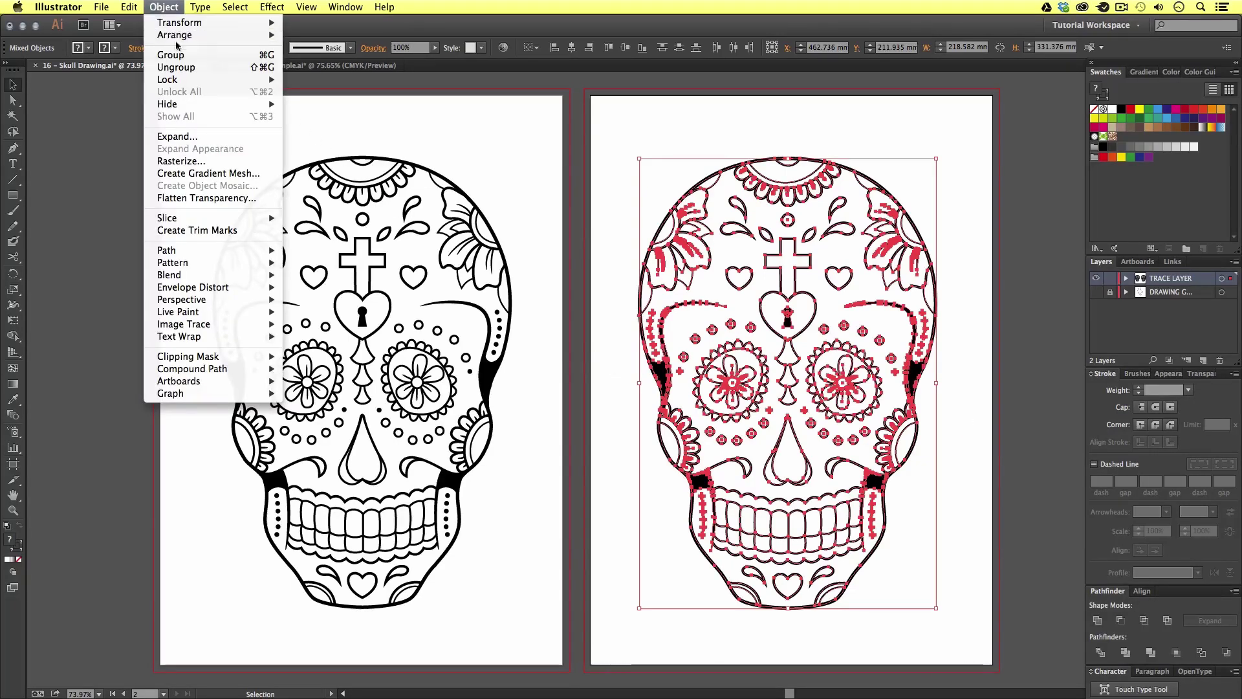
left_click(199, 140)
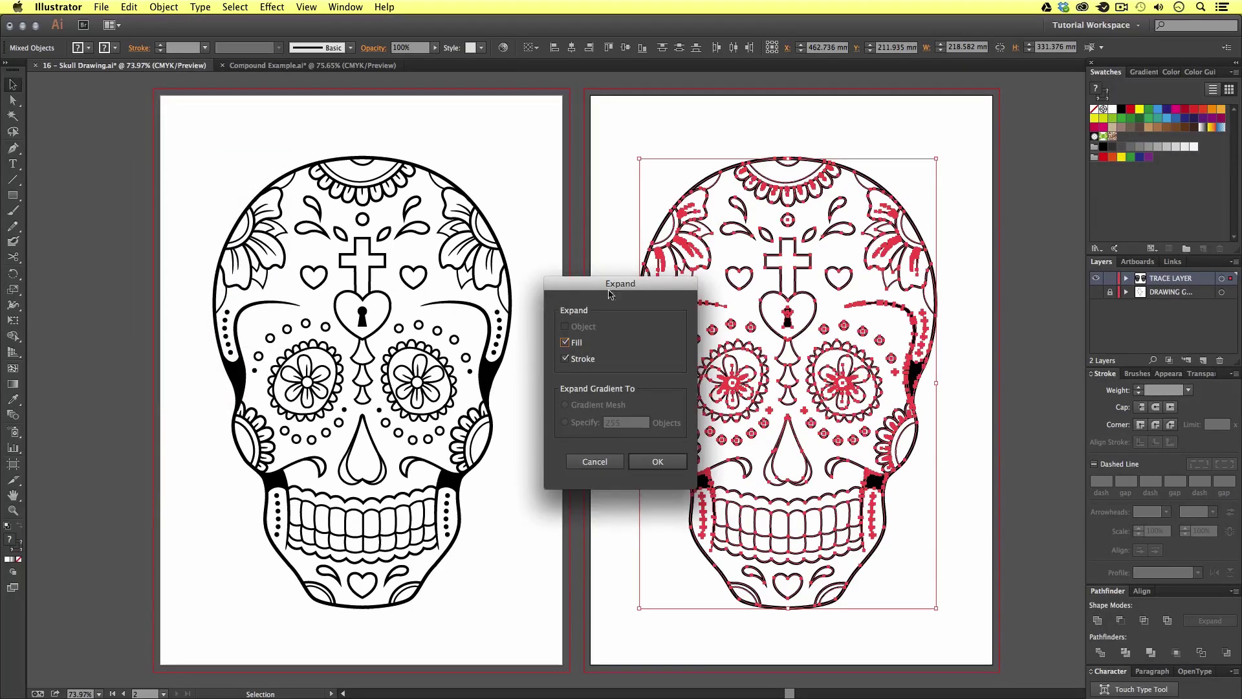
left_click_drag(610, 294, 566, 276)
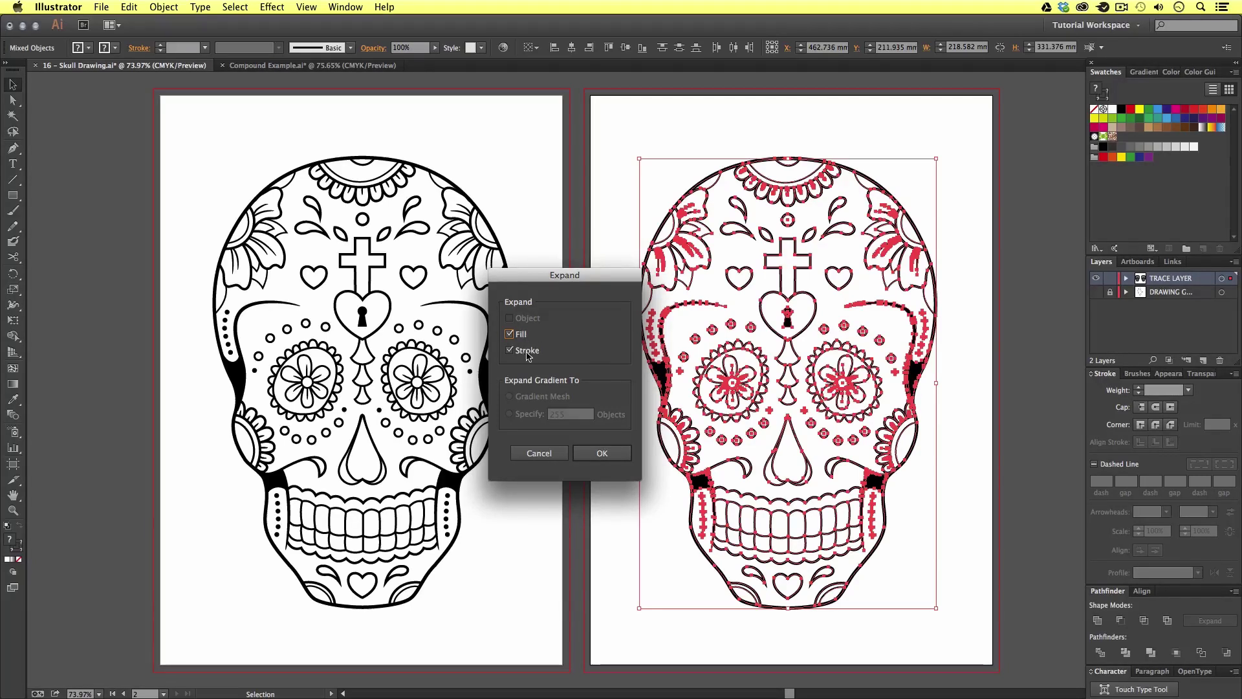
left_click(598, 453)
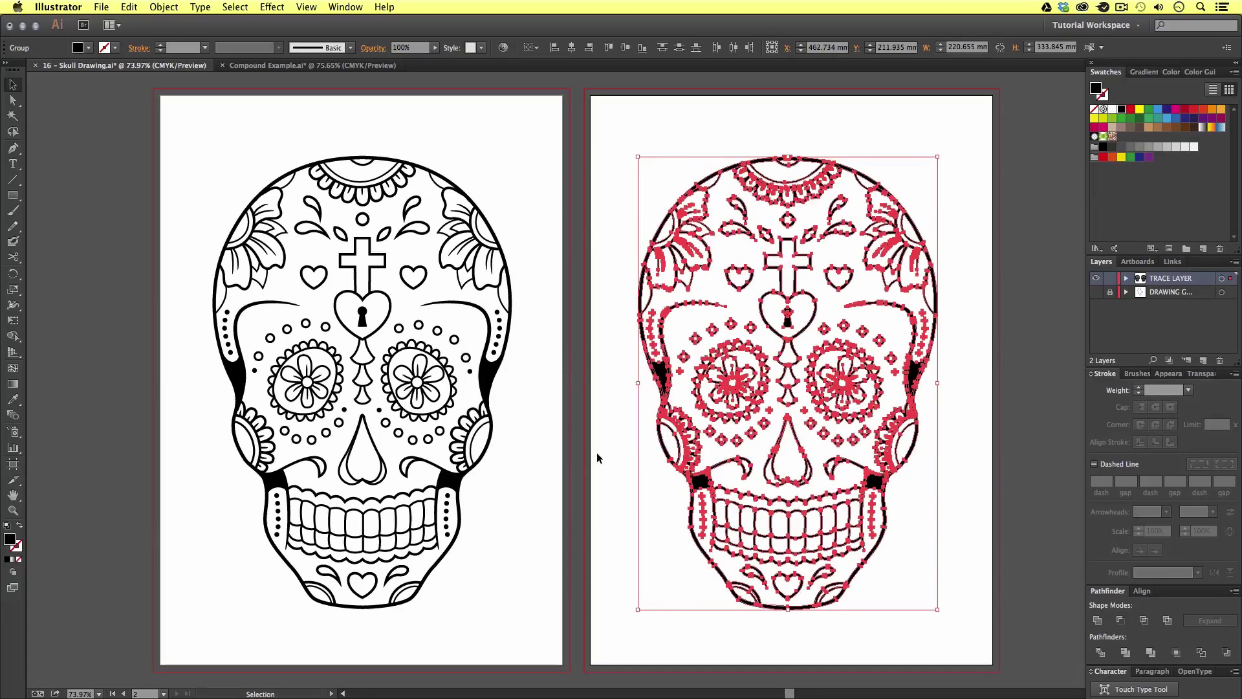
key("z")
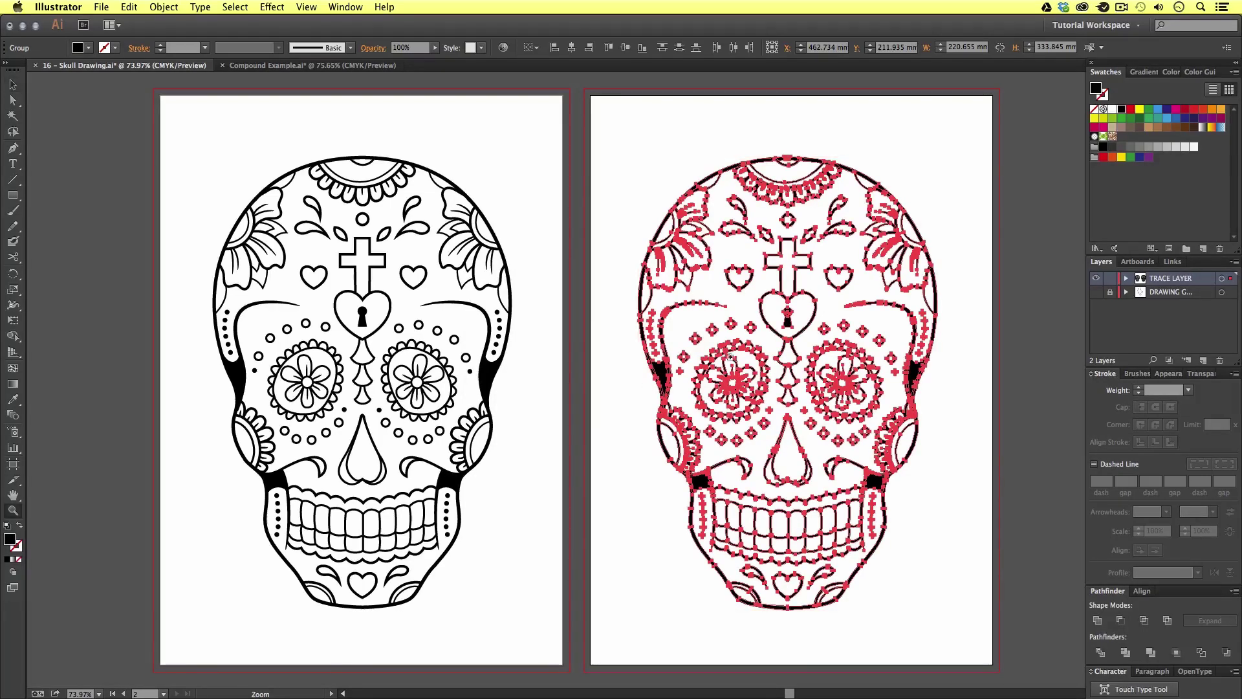
left_click_drag(686, 321, 832, 499)
scroll(798, 389, "down", 5)
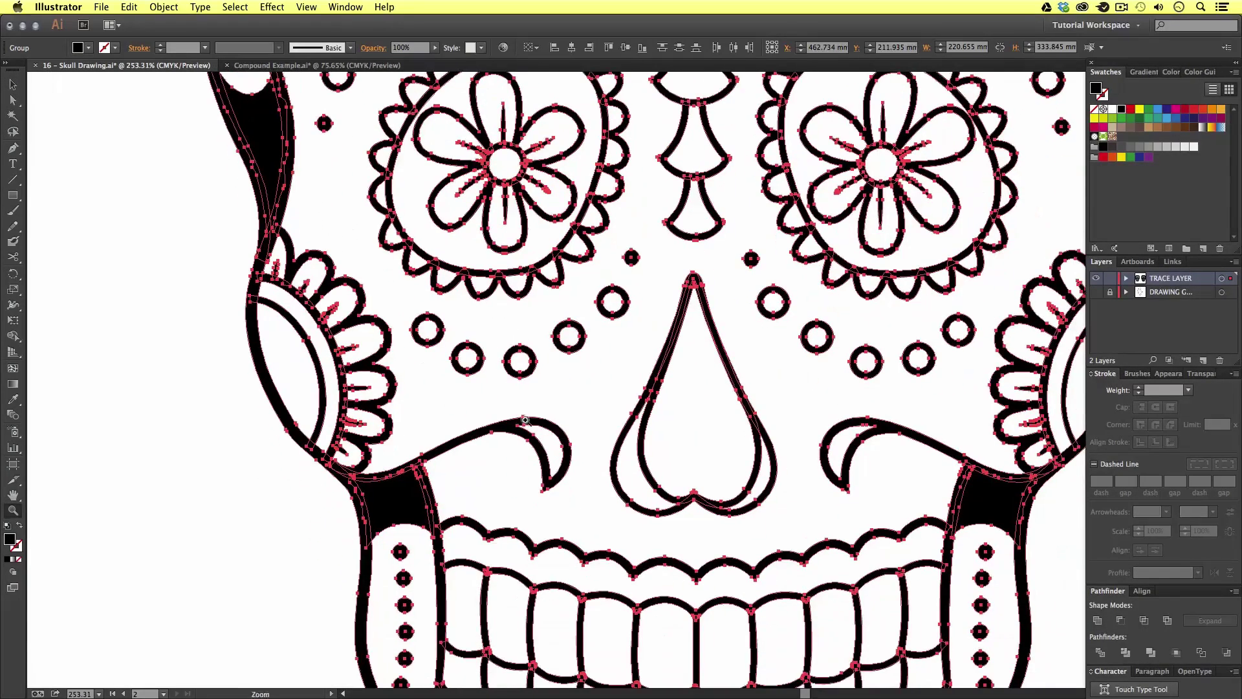
scroll(528, 451, "down", 3)
left_click(578, 325)
scroll(243, 416, "down", 4)
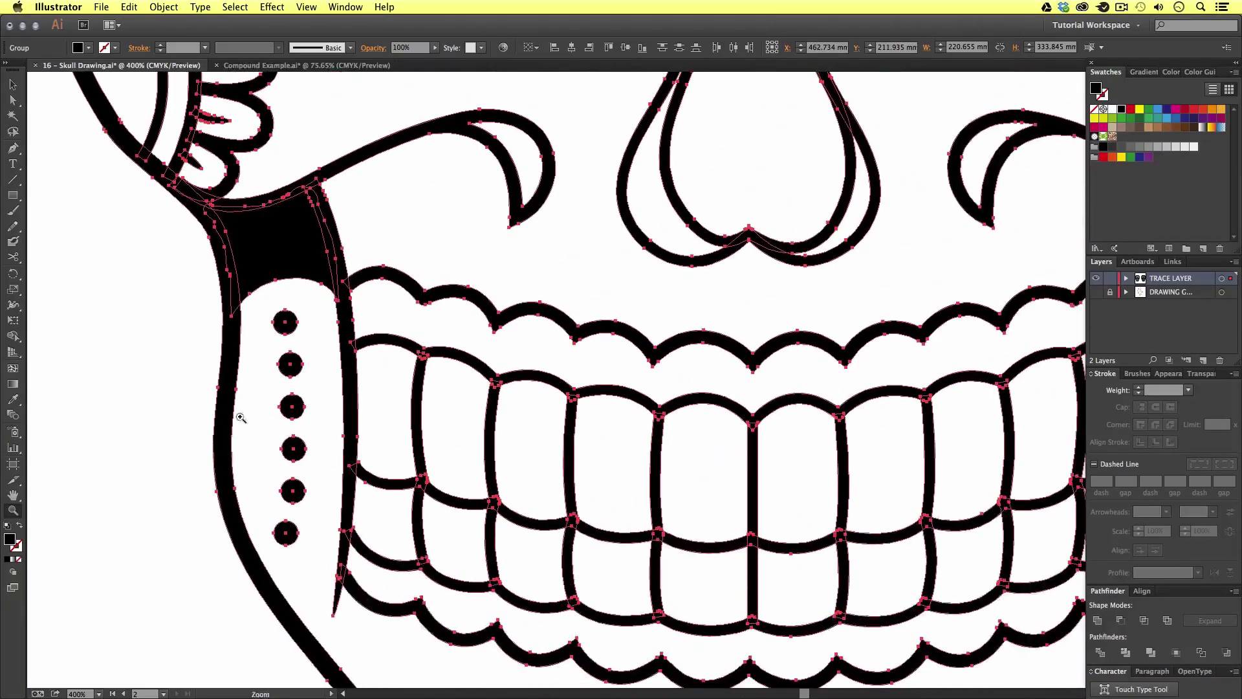
scroll(534, 408, "up", 2)
scroll(534, 409, "up", 6)
scroll(534, 409, "right", 2)
scroll(570, 401, "up", 3)
scroll(569, 402, "right", 2)
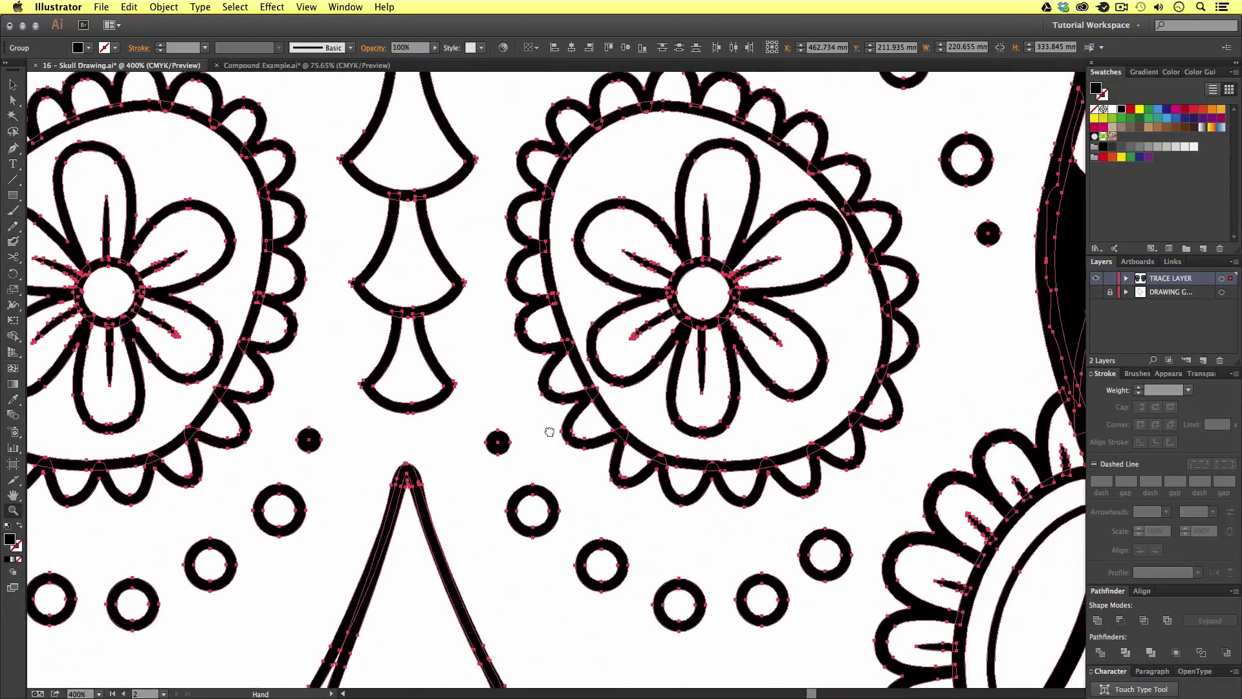
scroll(640, 376, "up", 5)
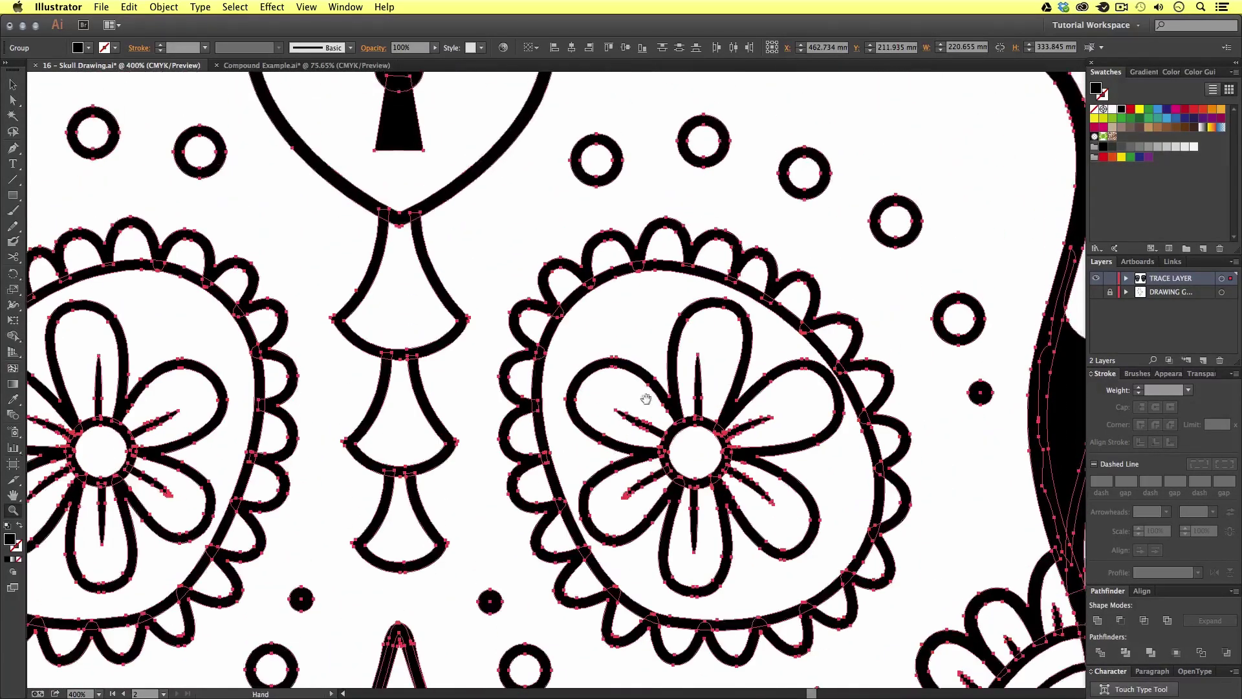
scroll(641, 334, "up", 2)
left_click_drag(601, 266, 731, 398)
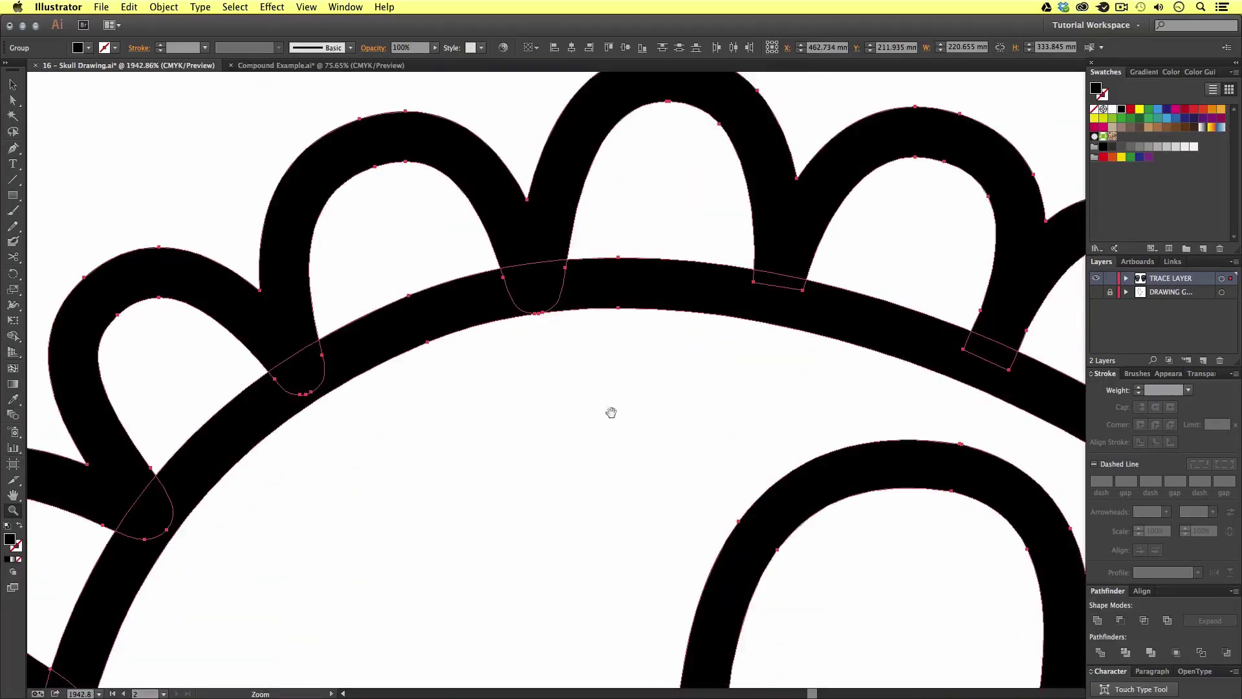
scroll(595, 414, "down", 3)
scroll(588, 419, "down", 5)
scroll(599, 405, "left", 8)
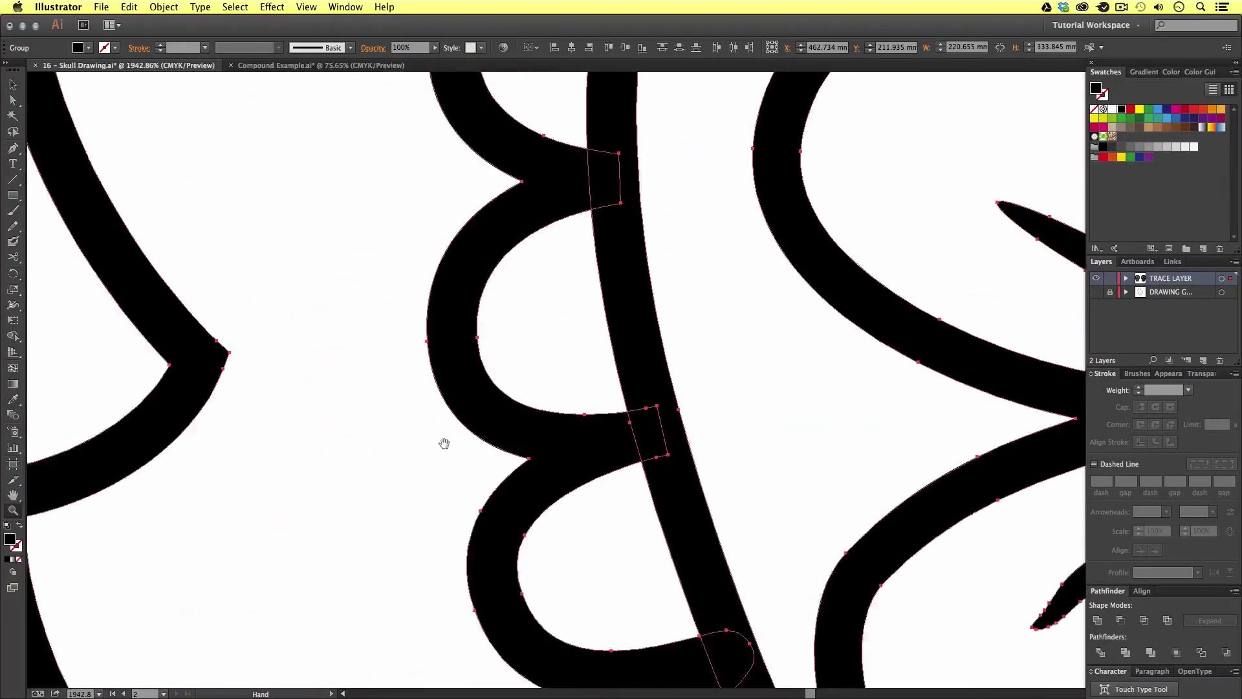
scroll(615, 383, "down", 10)
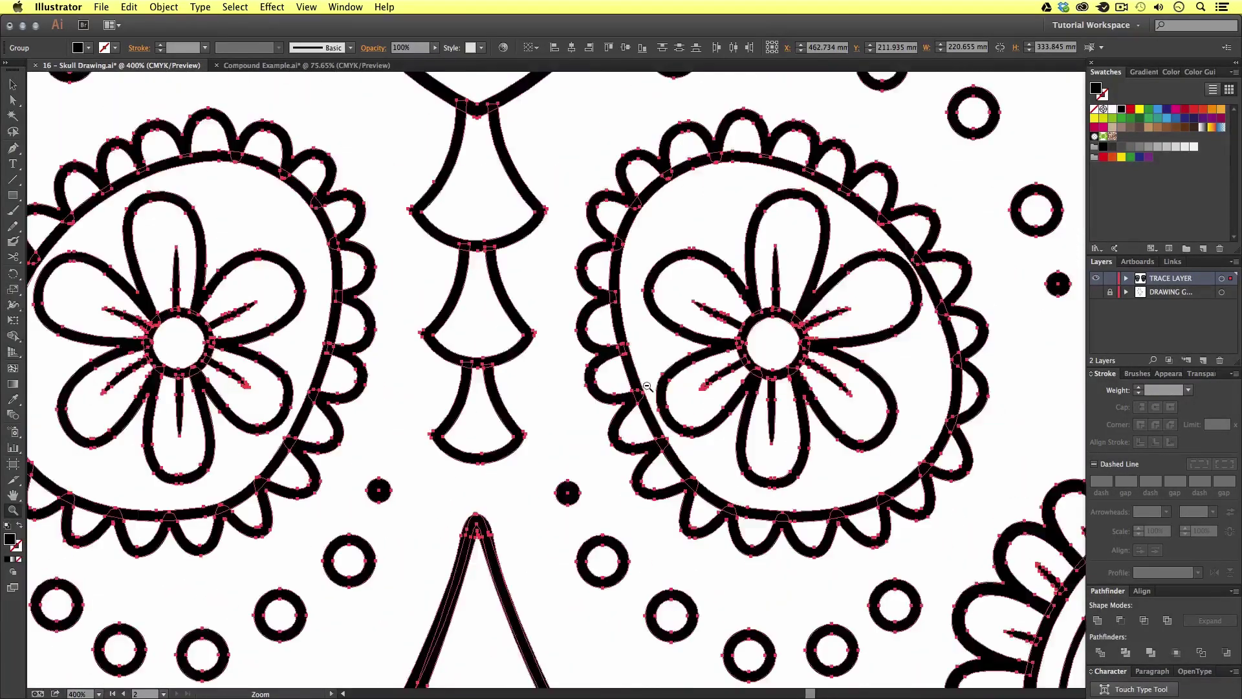
scroll(629, 382, "down", 4)
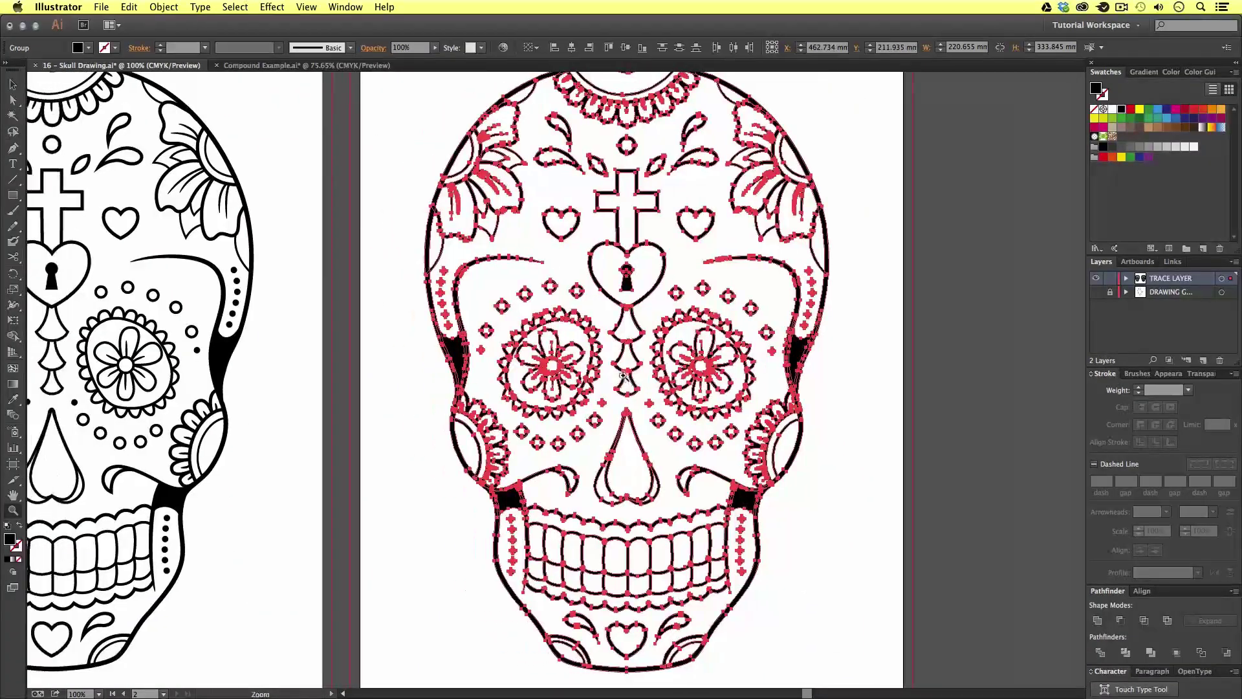
scroll(622, 374, "left", 2)
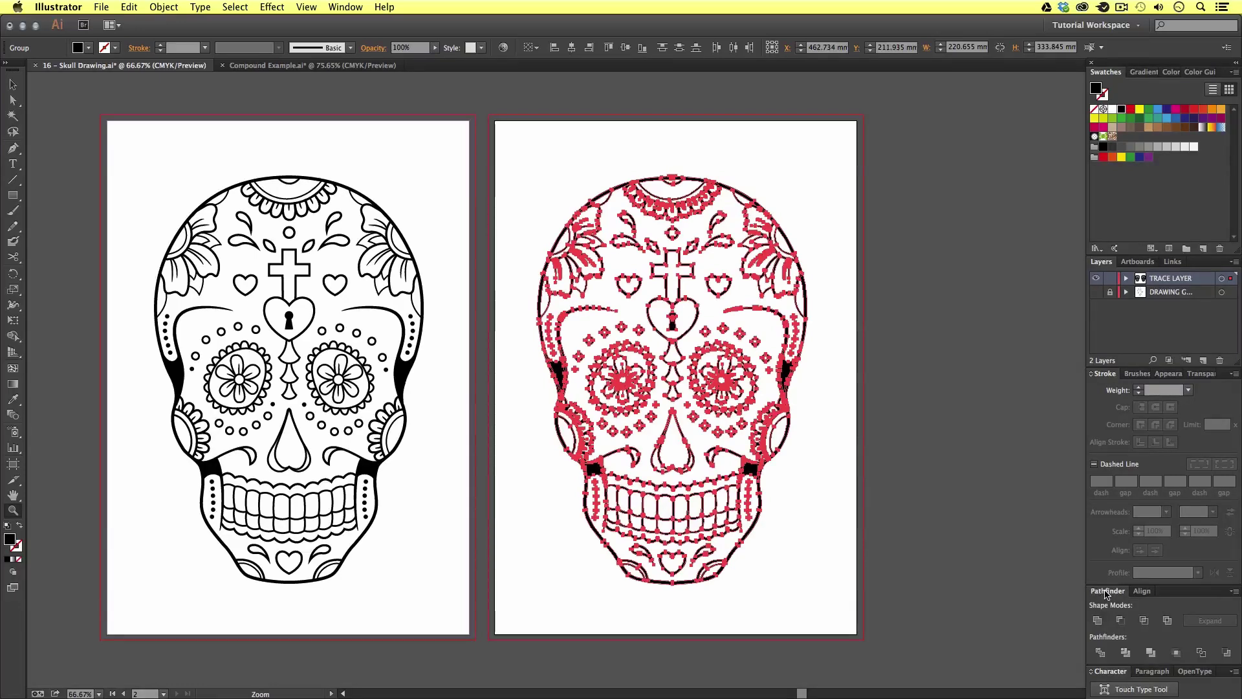
left_click(348, 8)
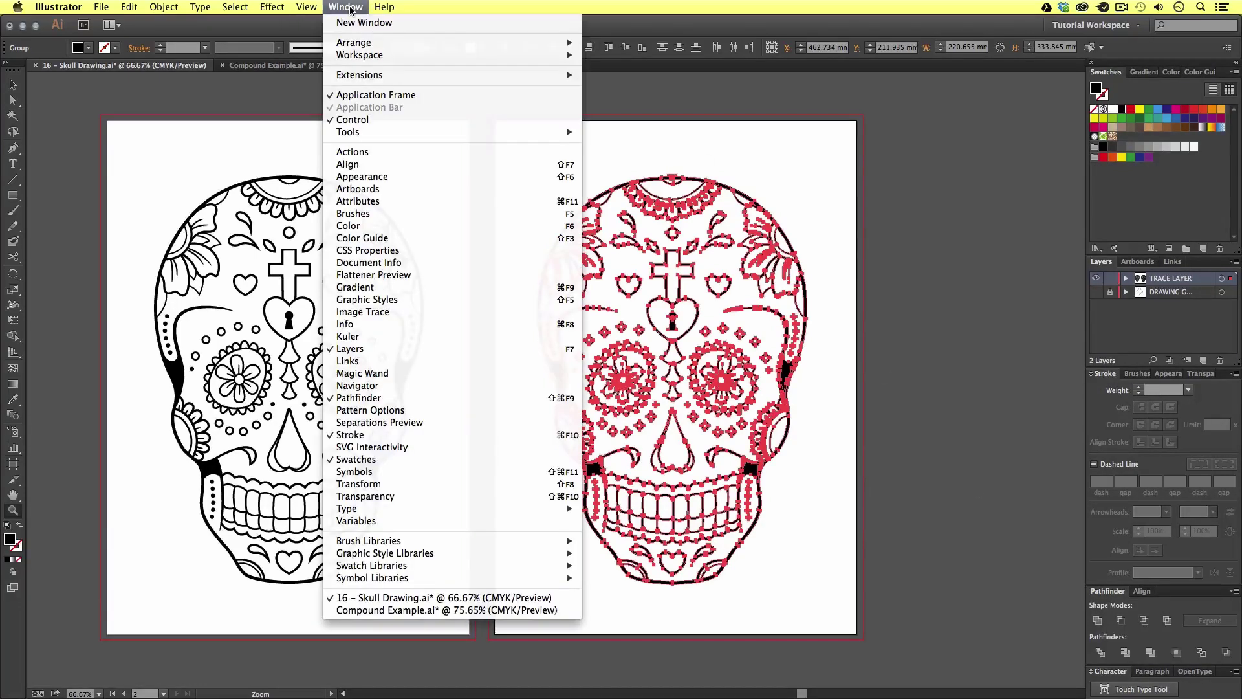
left_click(396, 399)
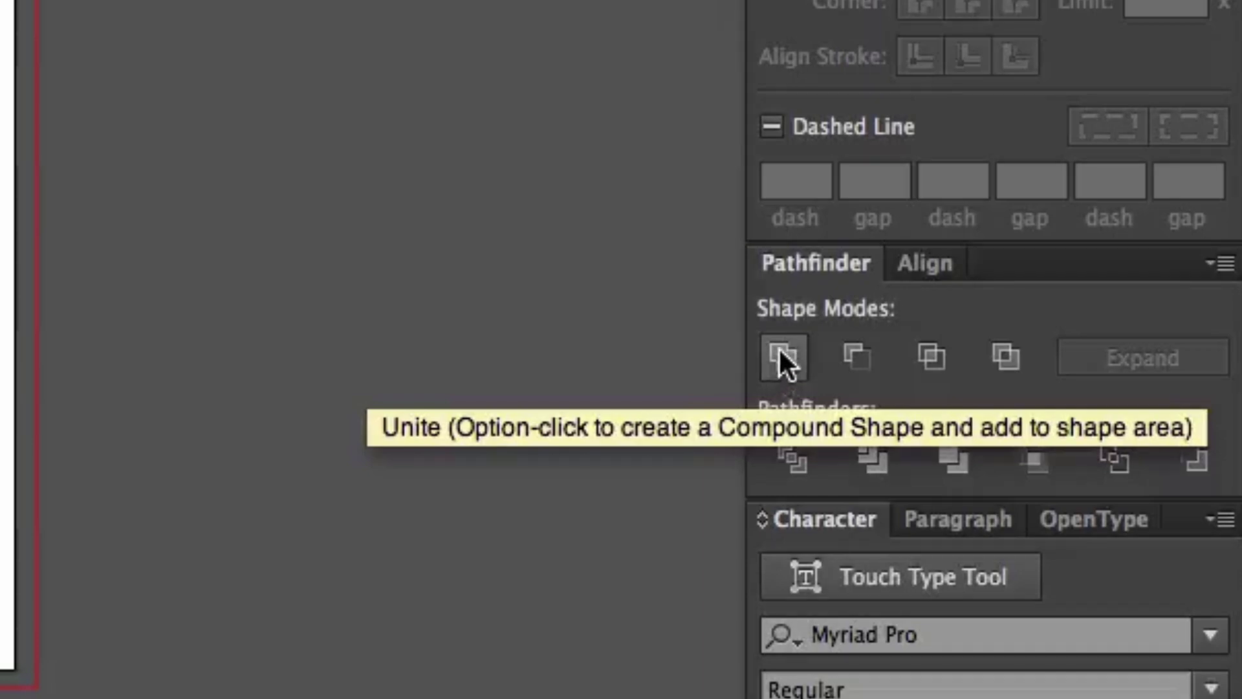
left_click(782, 356)
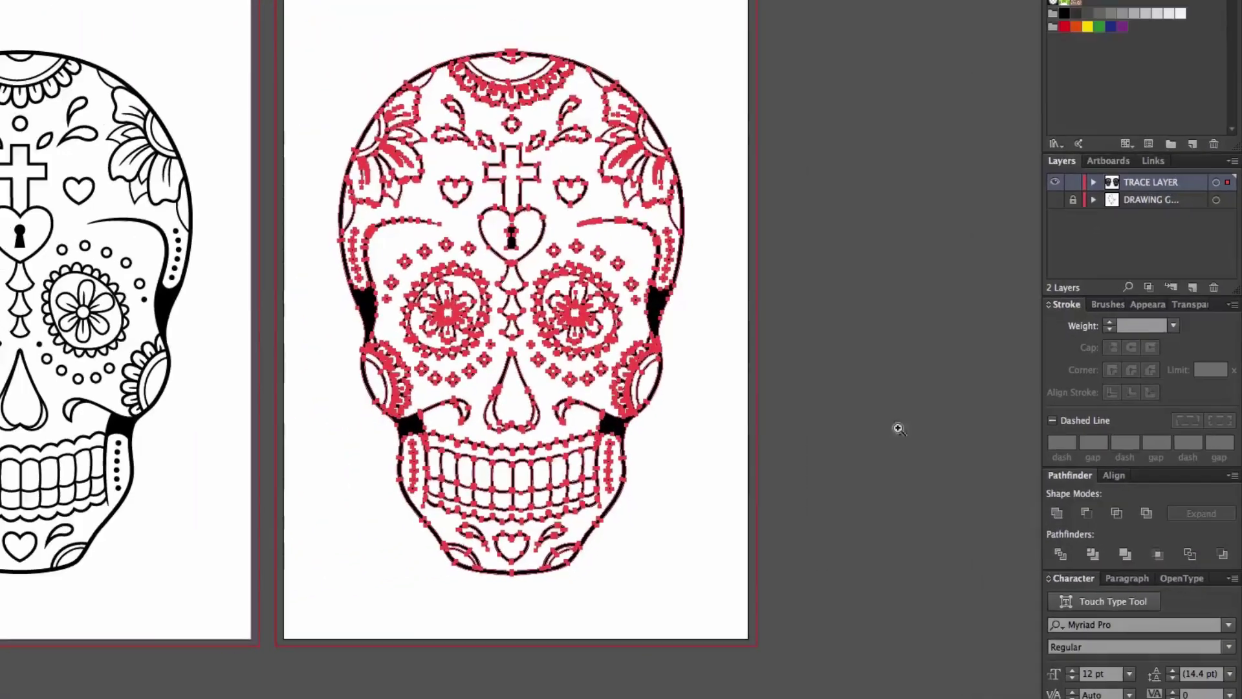
left_click(640, 469)
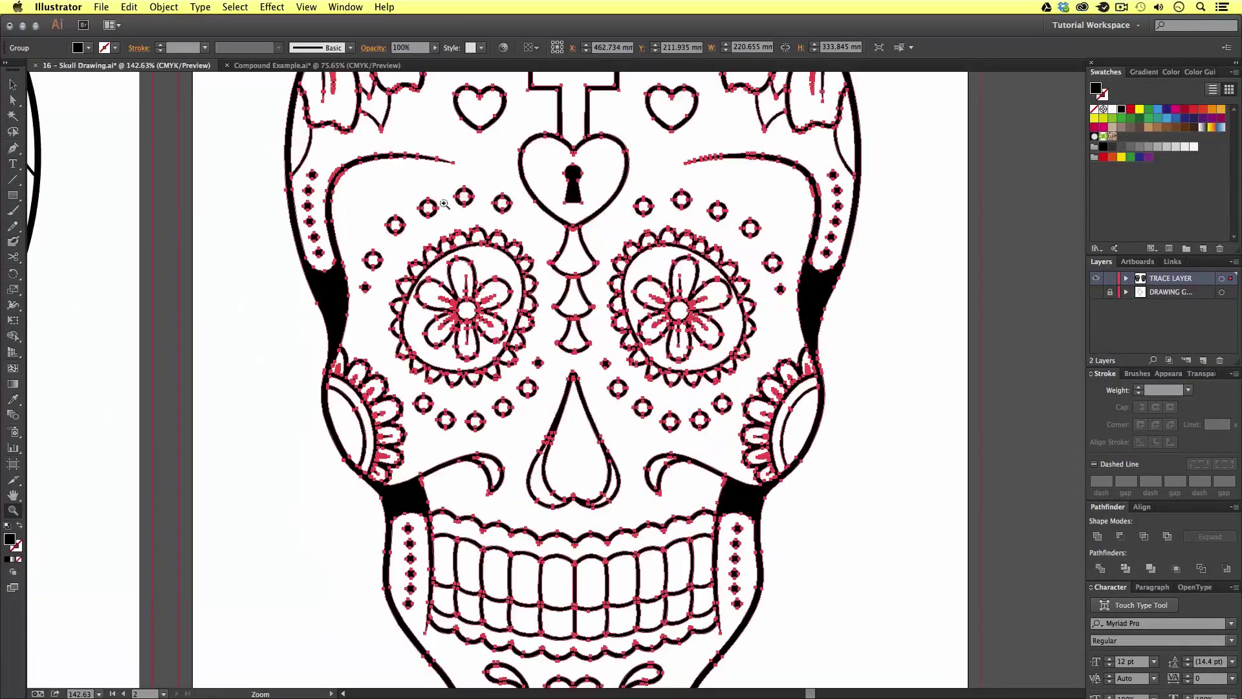
left_click(567, 336)
left_click(683, 330)
left_click(596, 339)
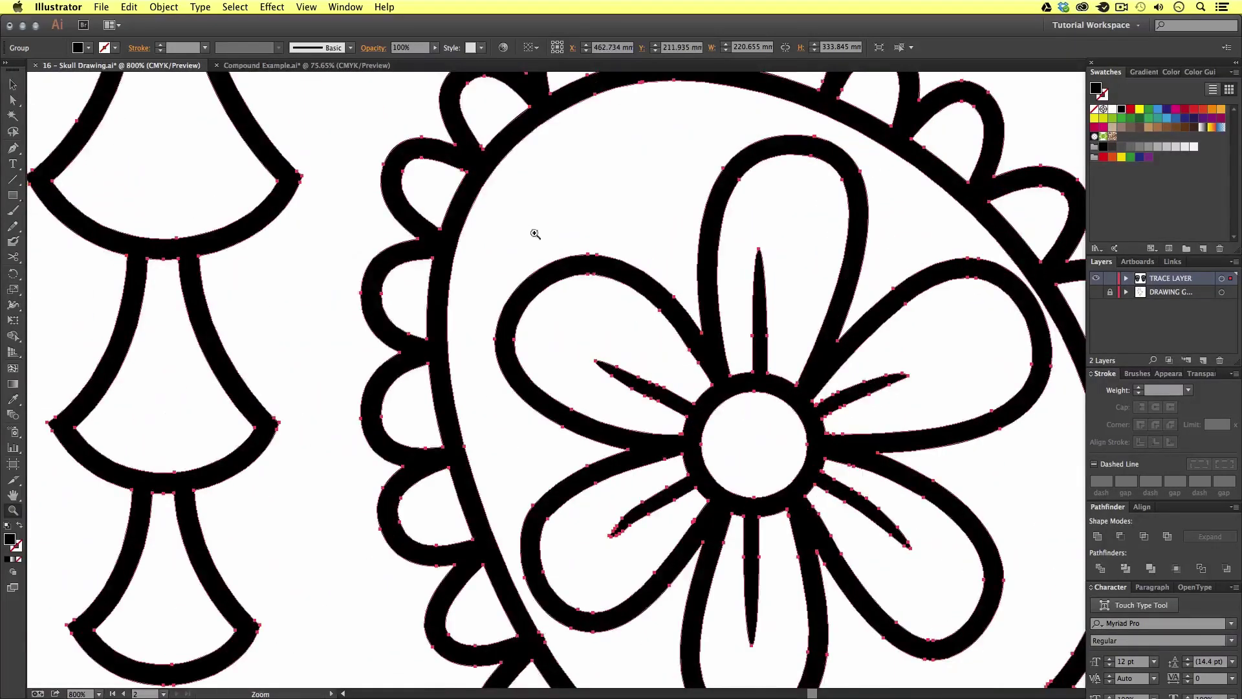
left_click_drag(536, 234, 613, 433)
left_click_drag(162, 233, 592, 289)
left_click_drag(300, 398, 596, 379)
left_click_drag(656, 526, 580, 255)
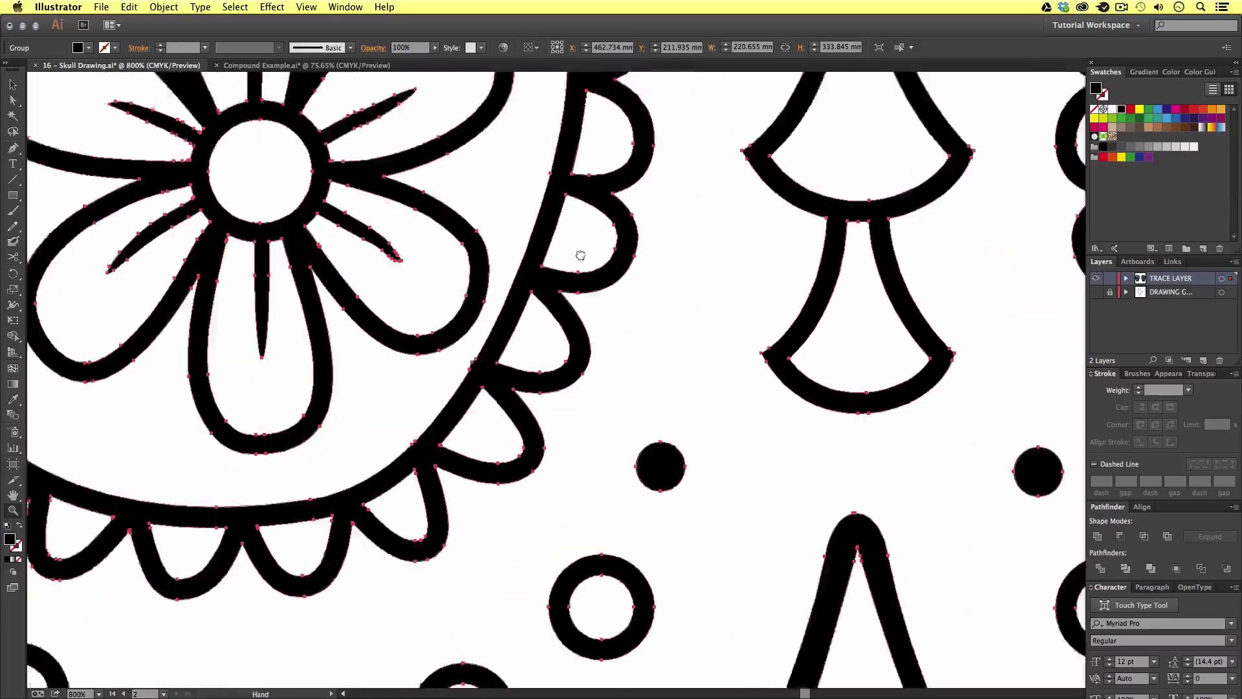
left_click_drag(773, 614, 488, 281)
left_click_drag(627, 552, 582, 394)
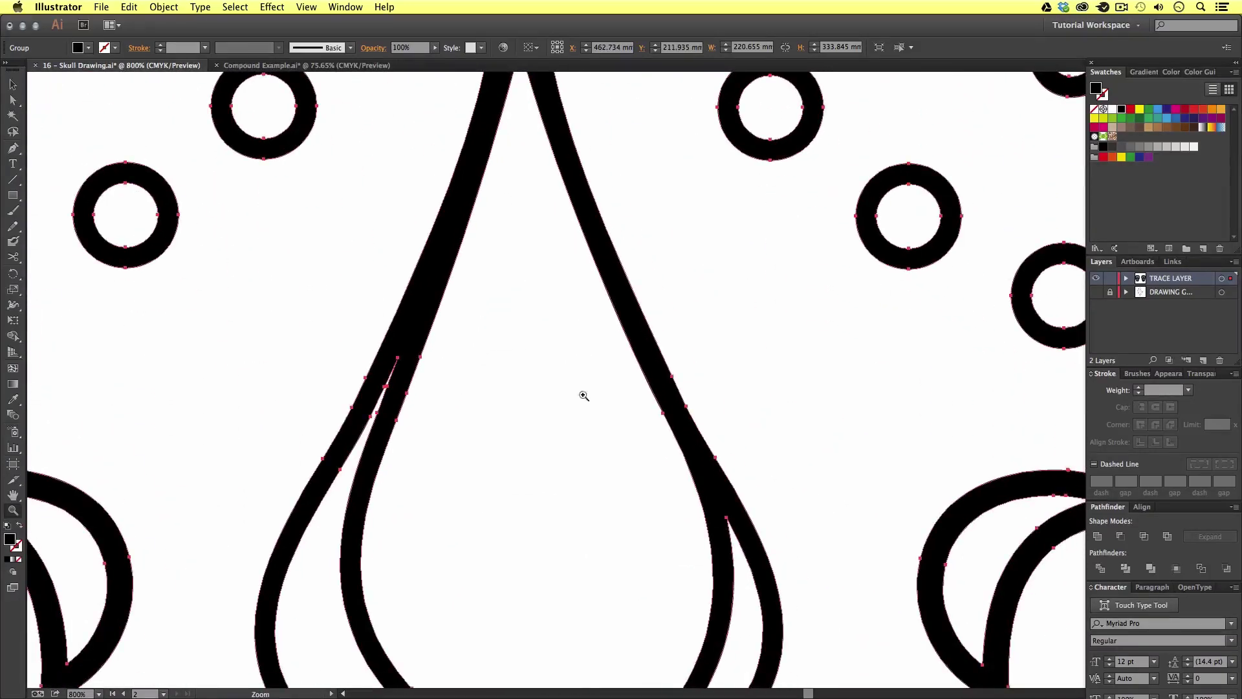
left_click(718, 438, "alt")
left_click(690, 408, "alt")
left_click(660, 363, "alt")
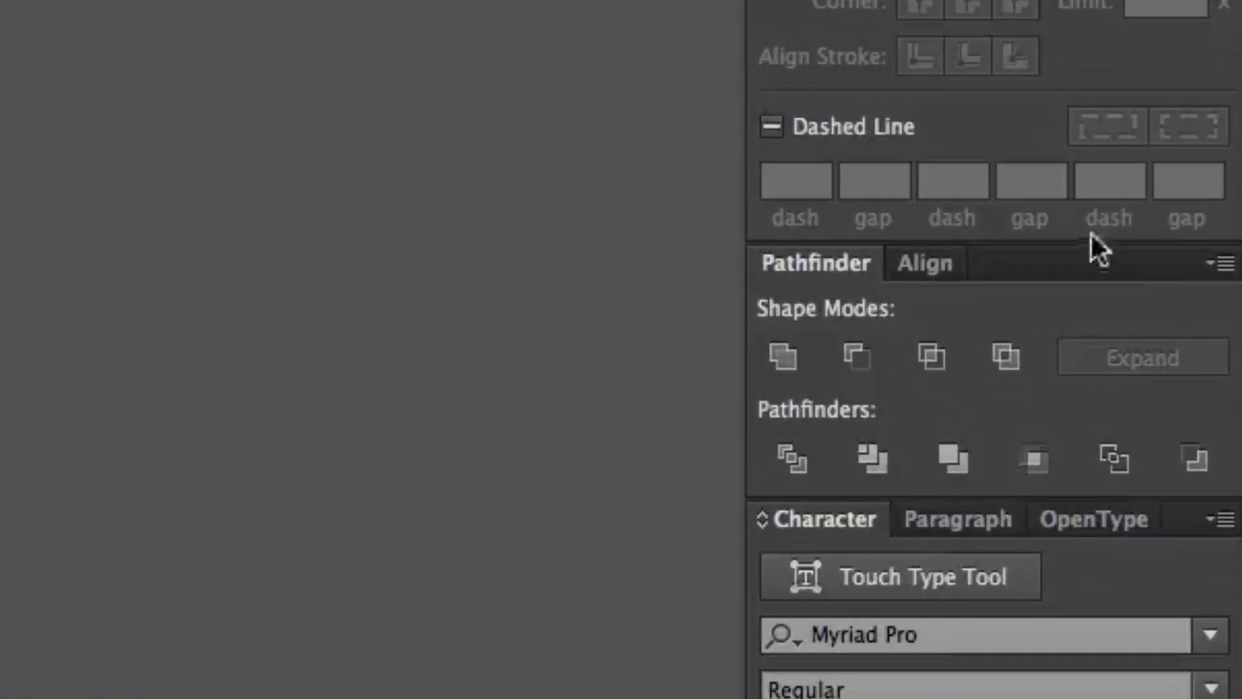
Make a Compound Shape from the skull copy via the Pathfinder menu and expand it
left_click(1217, 267)
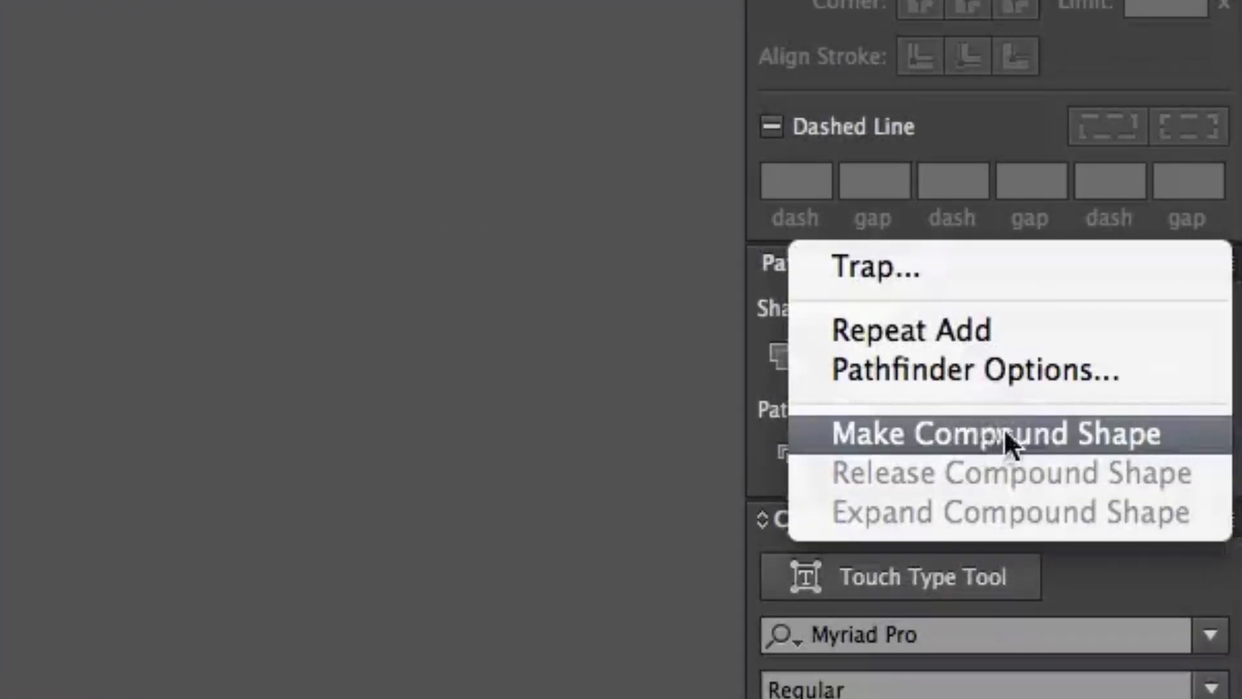
left_click(976, 432)
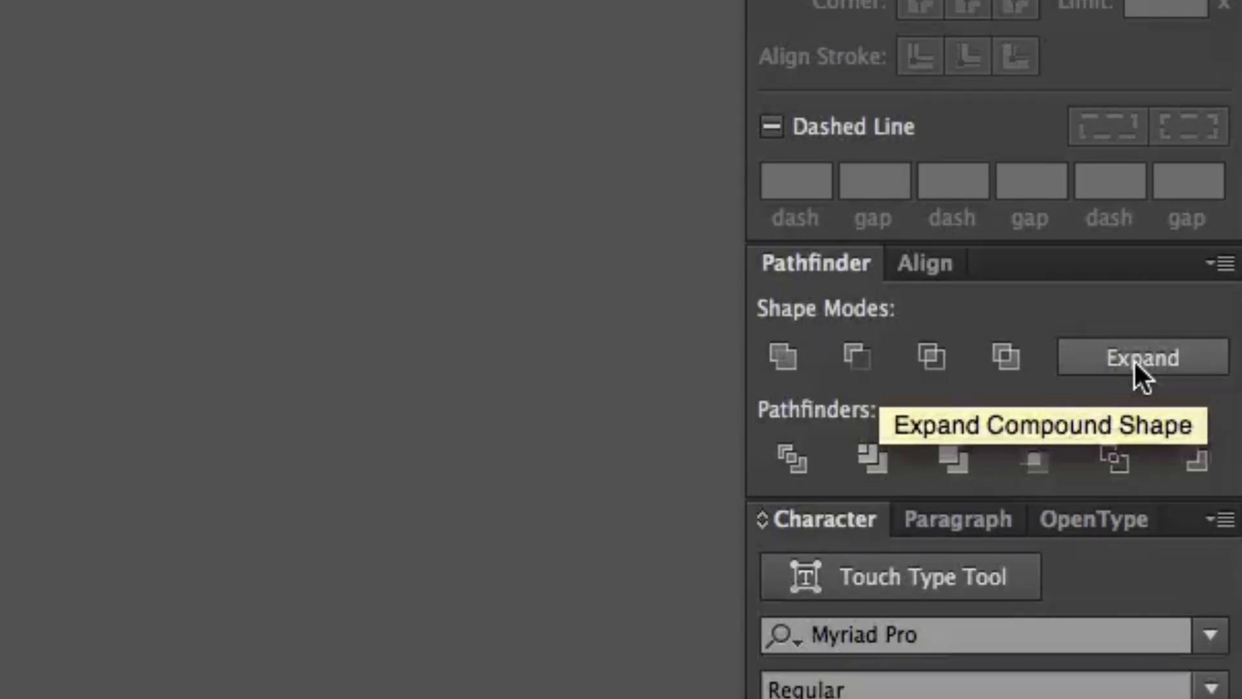
left_click(1134, 359)
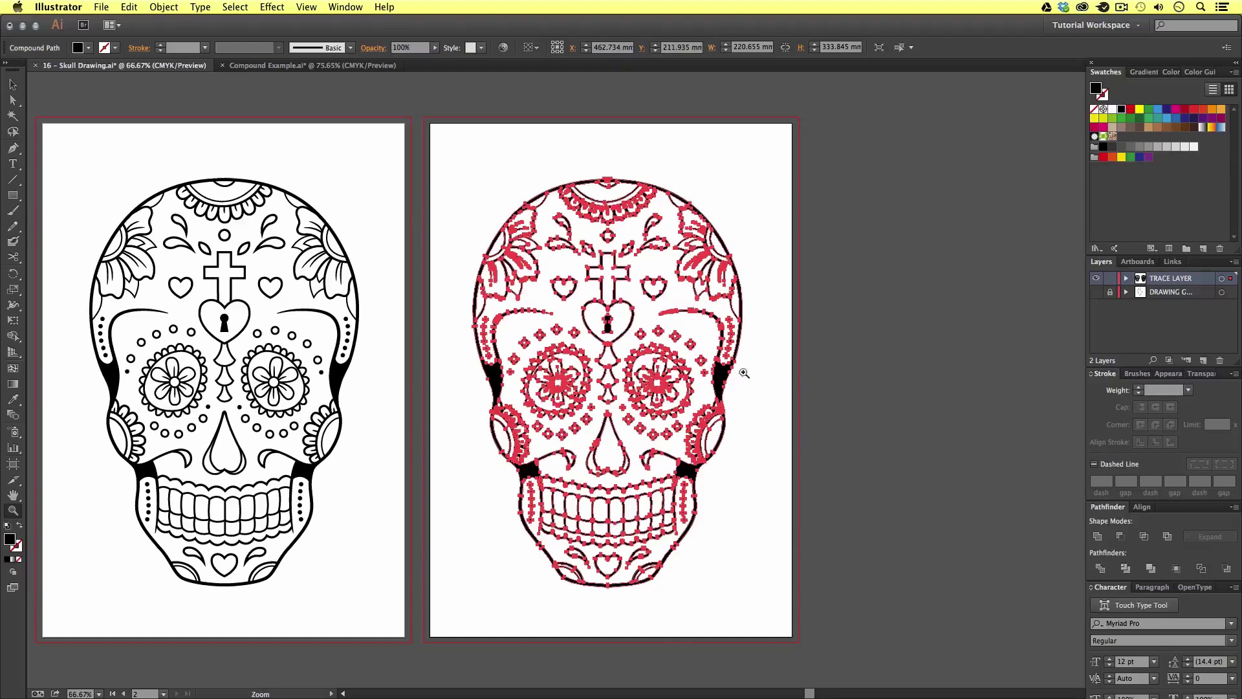
left_click_drag(375, 110, 755, 584)
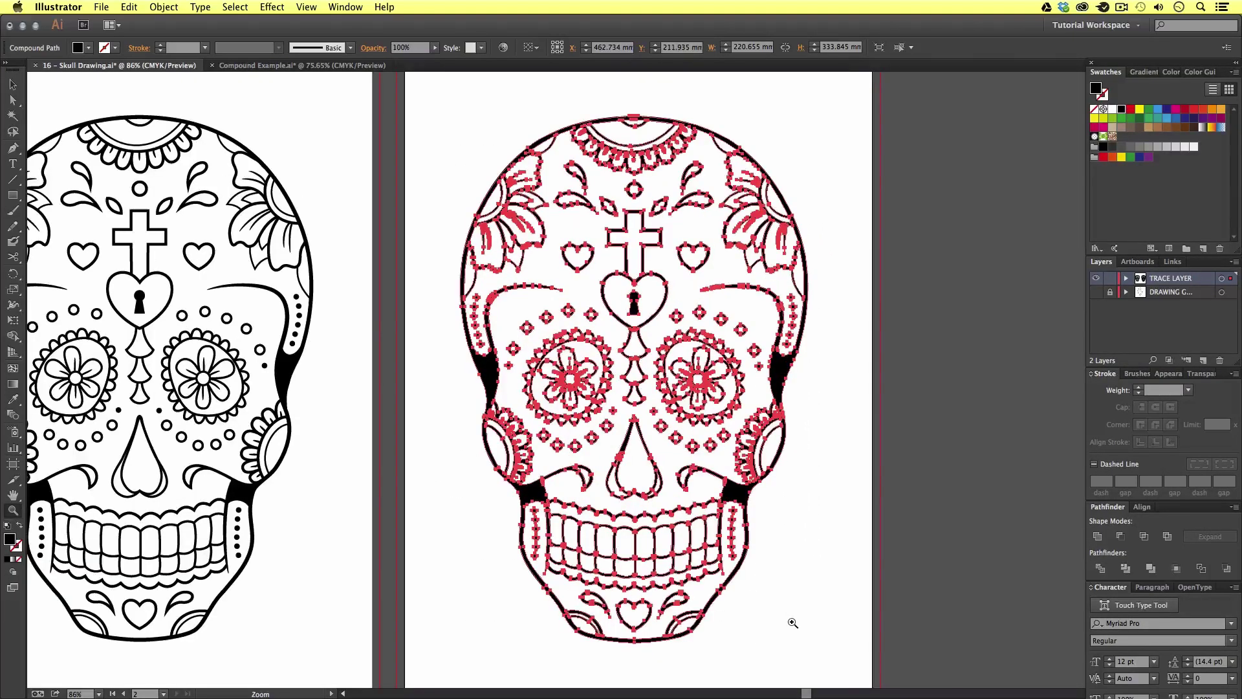
left_click_drag(854, 577, 826, 563)
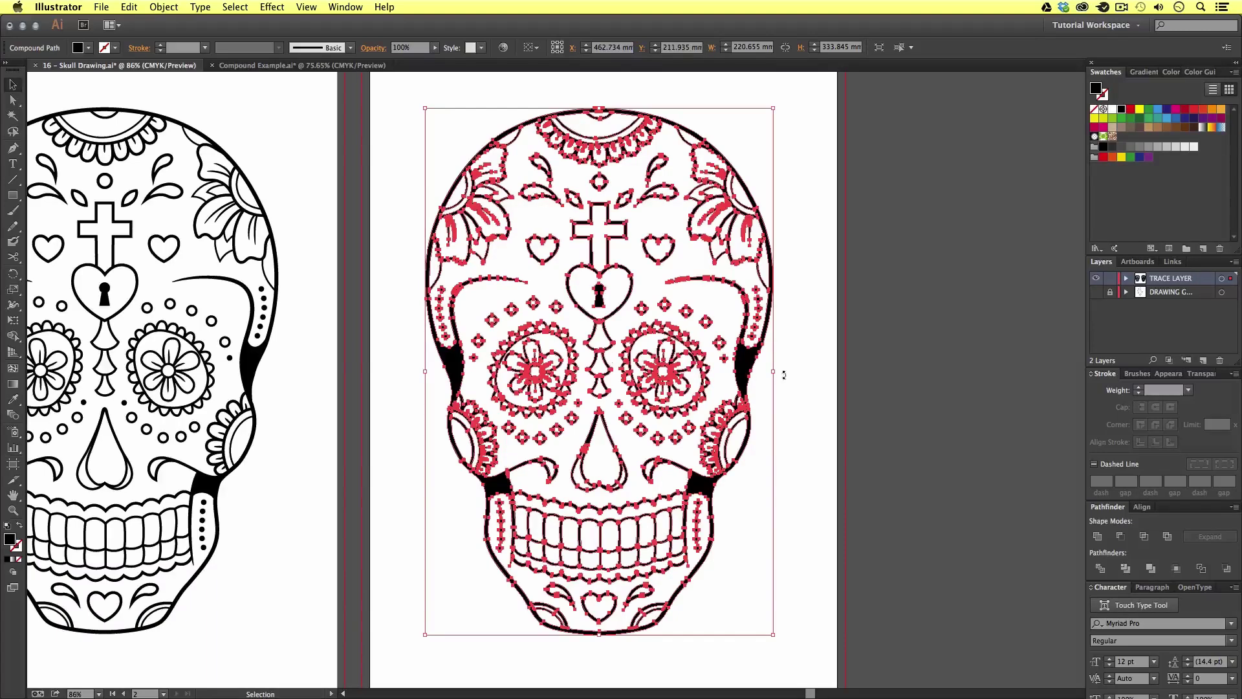
left_click(784, 375)
left_click(751, 366)
left_click(776, 369)
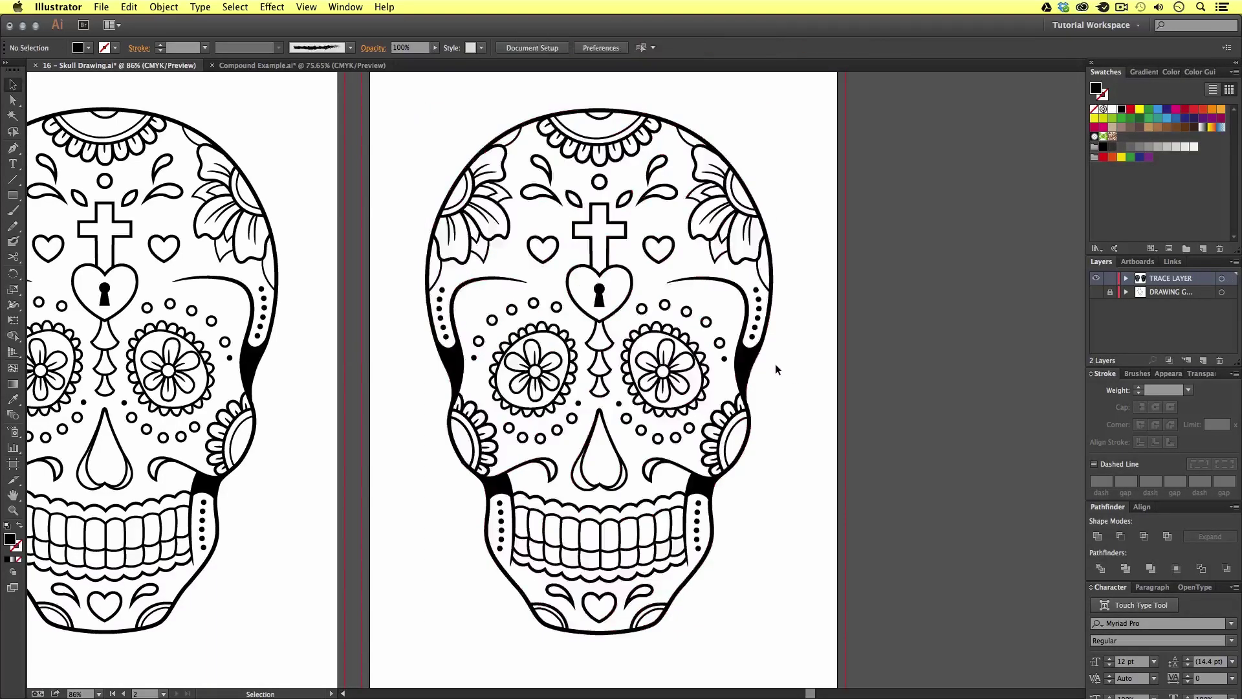
left_click(750, 365)
left_click(798, 369)
left_click_drag(546, 407, 719, 410)
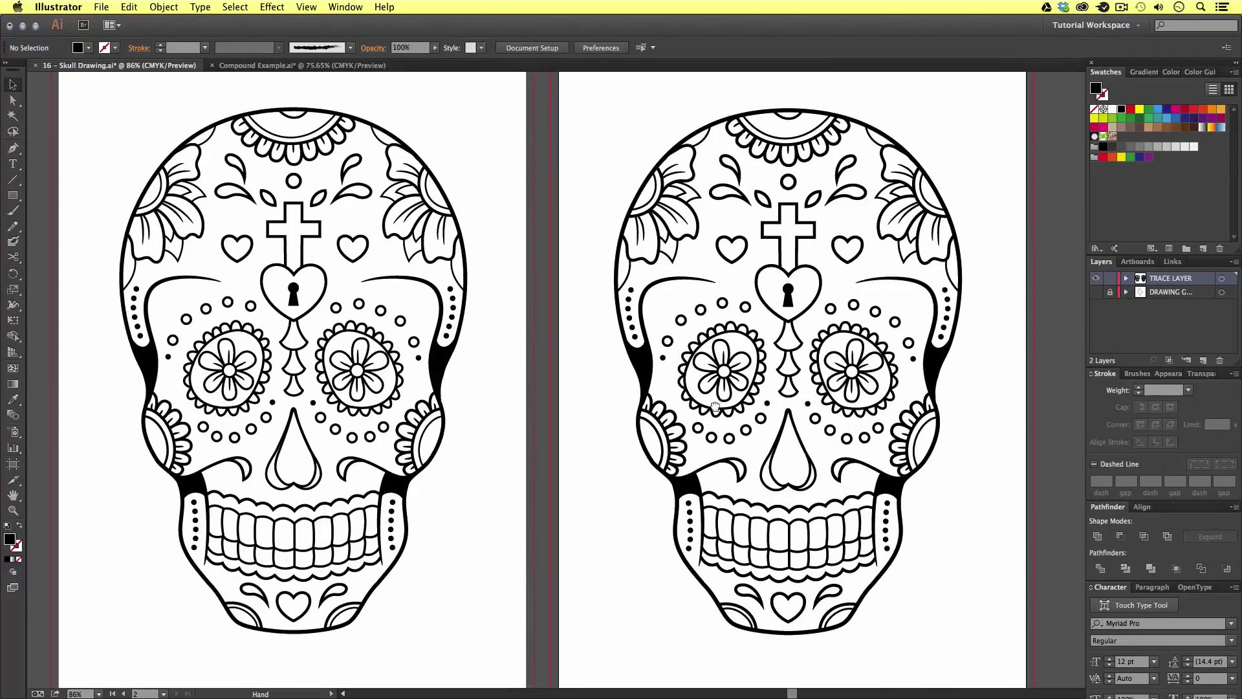
left_click(934, 368)
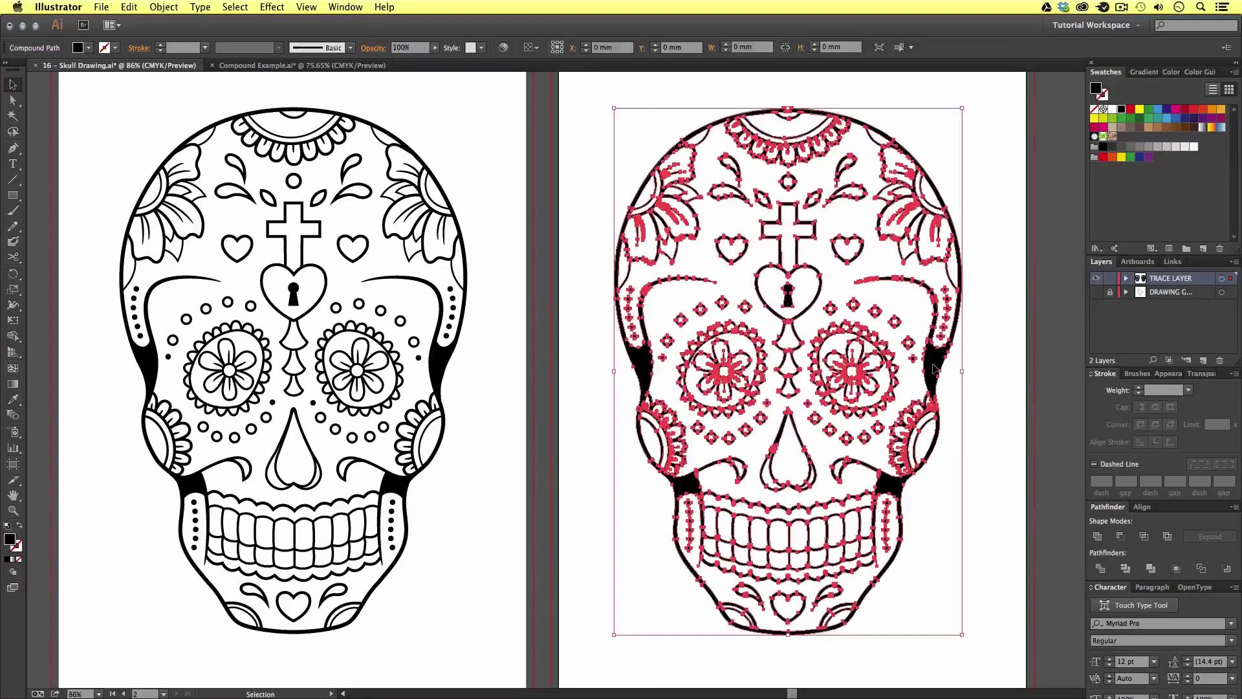
left_click(981, 375)
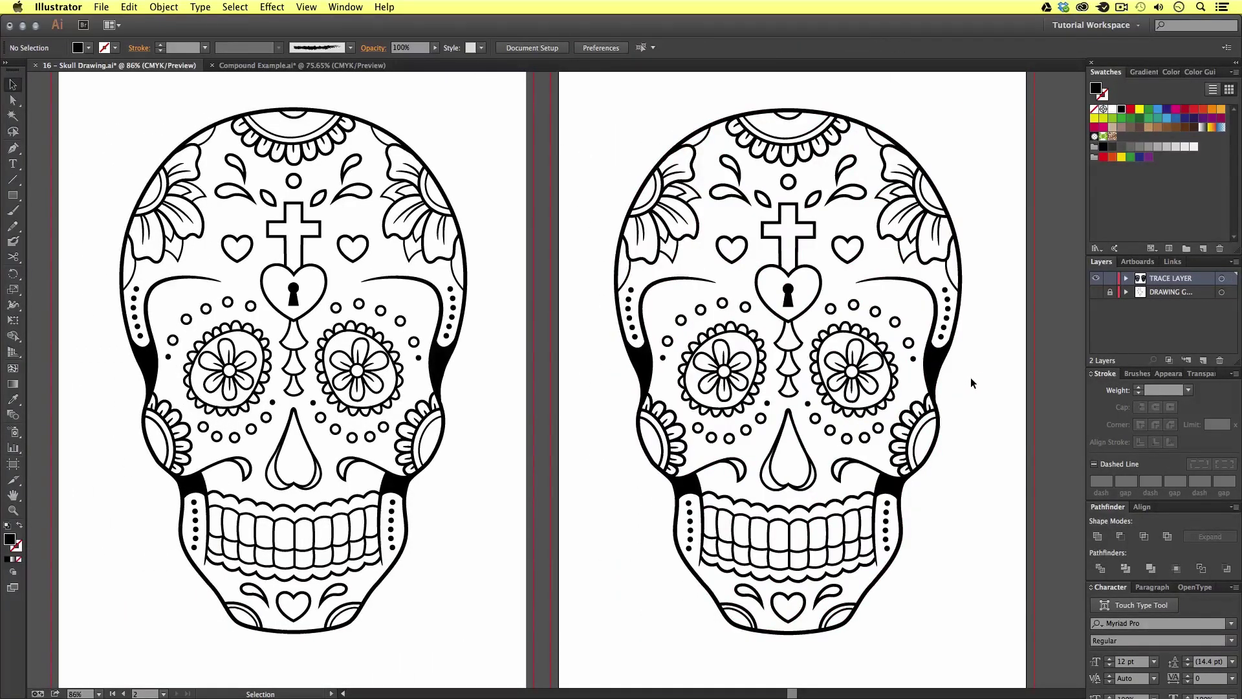
left_click_drag(98, 106, 489, 633)
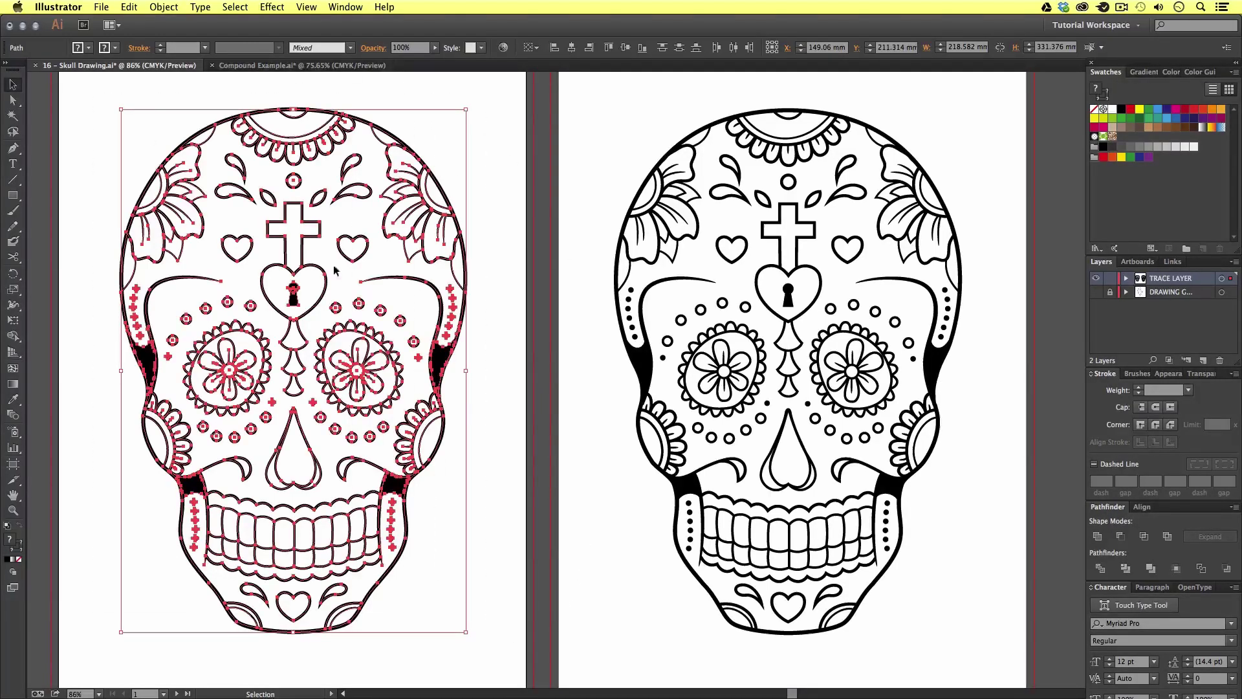
left_click_drag(585, 84, 1010, 669)
left_click(990, 623)
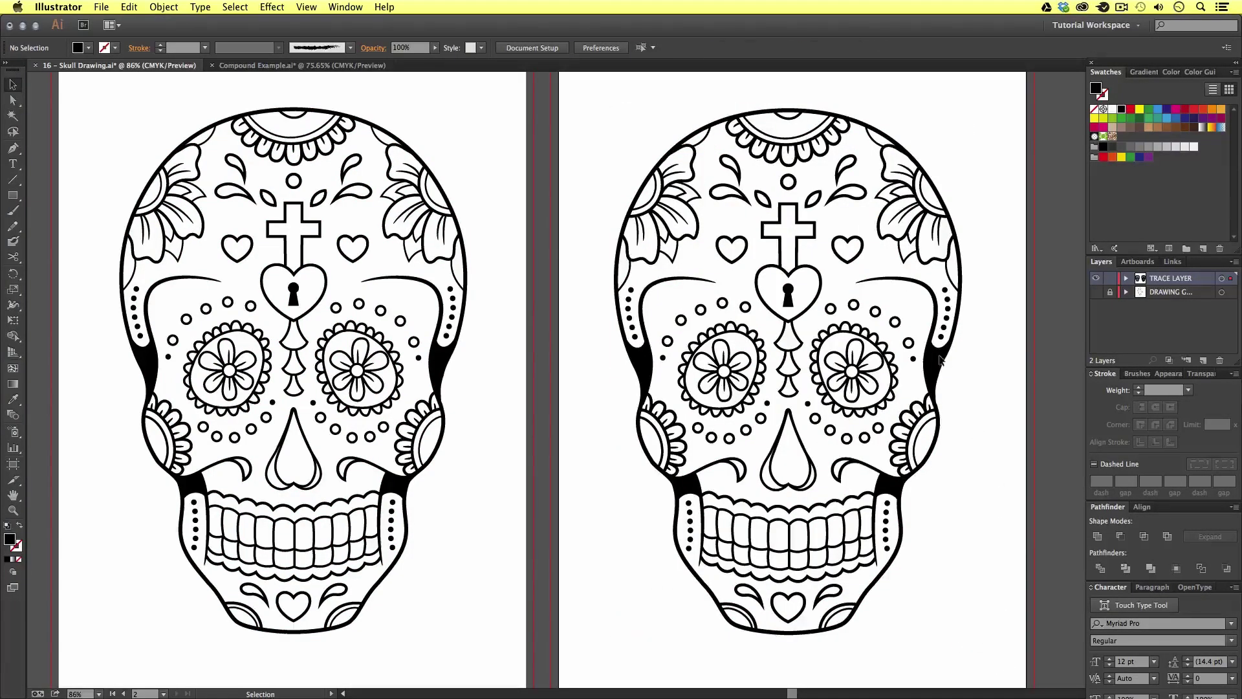
left_click(940, 359)
left_click(1001, 409)
left_click(937, 360)
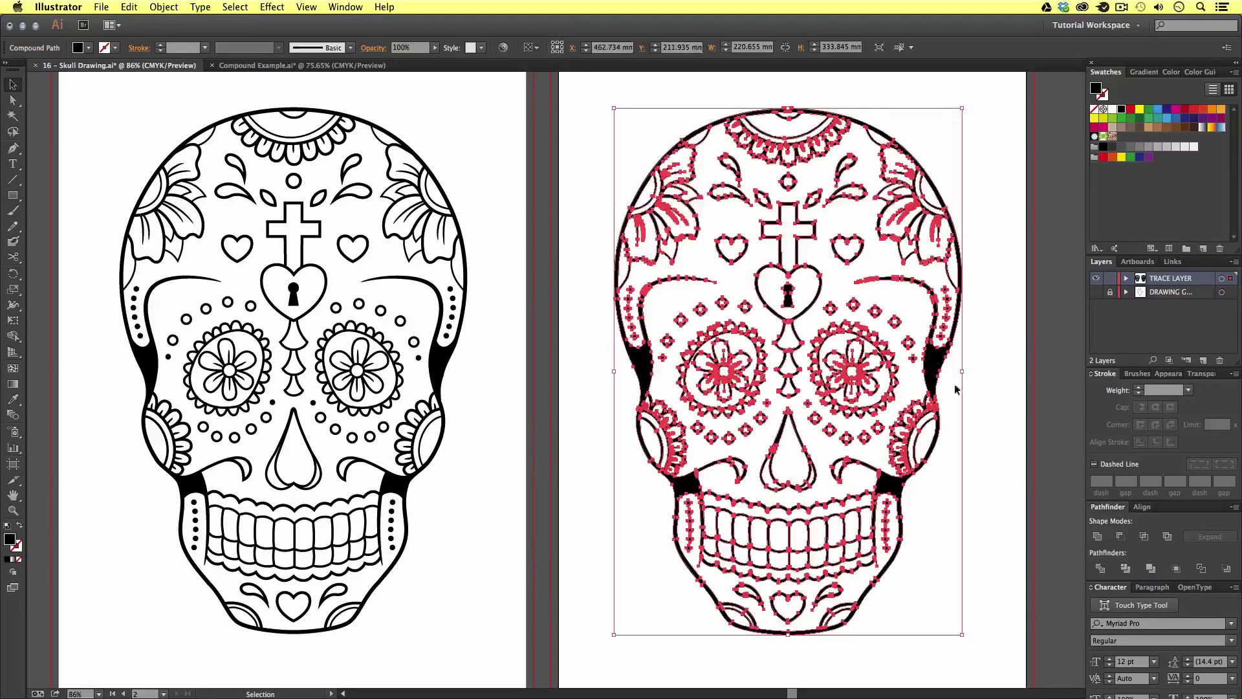
left_click(975, 374)
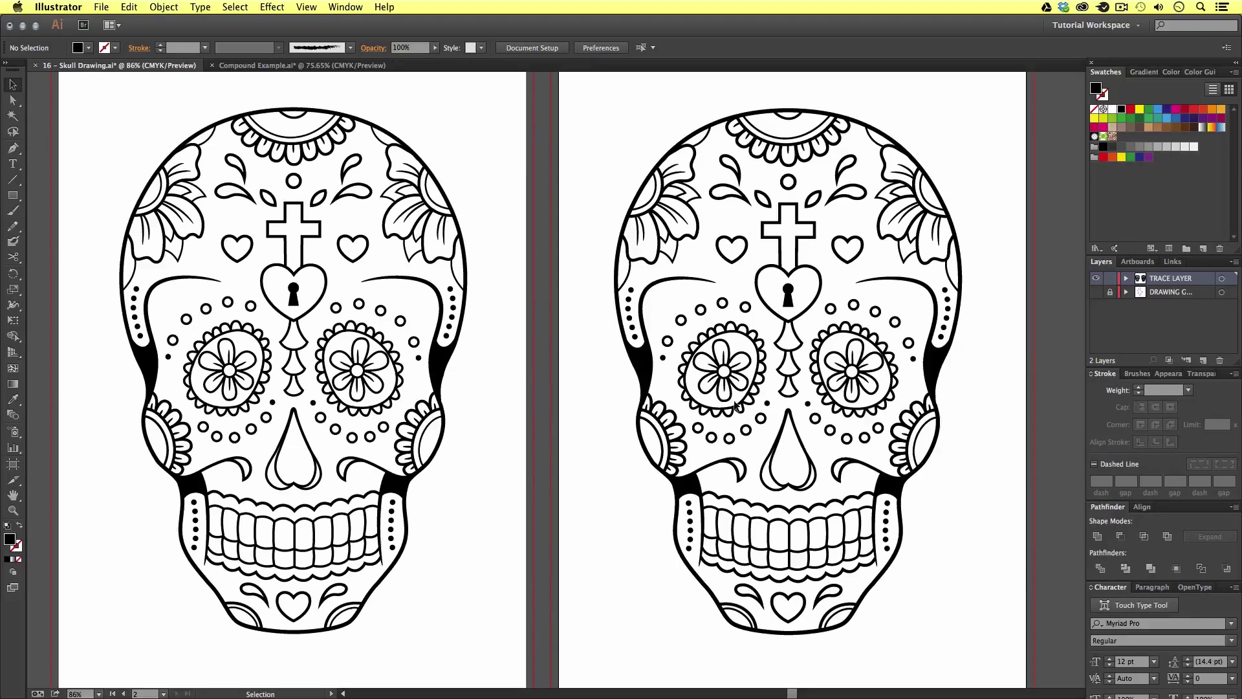
left_click(942, 360)
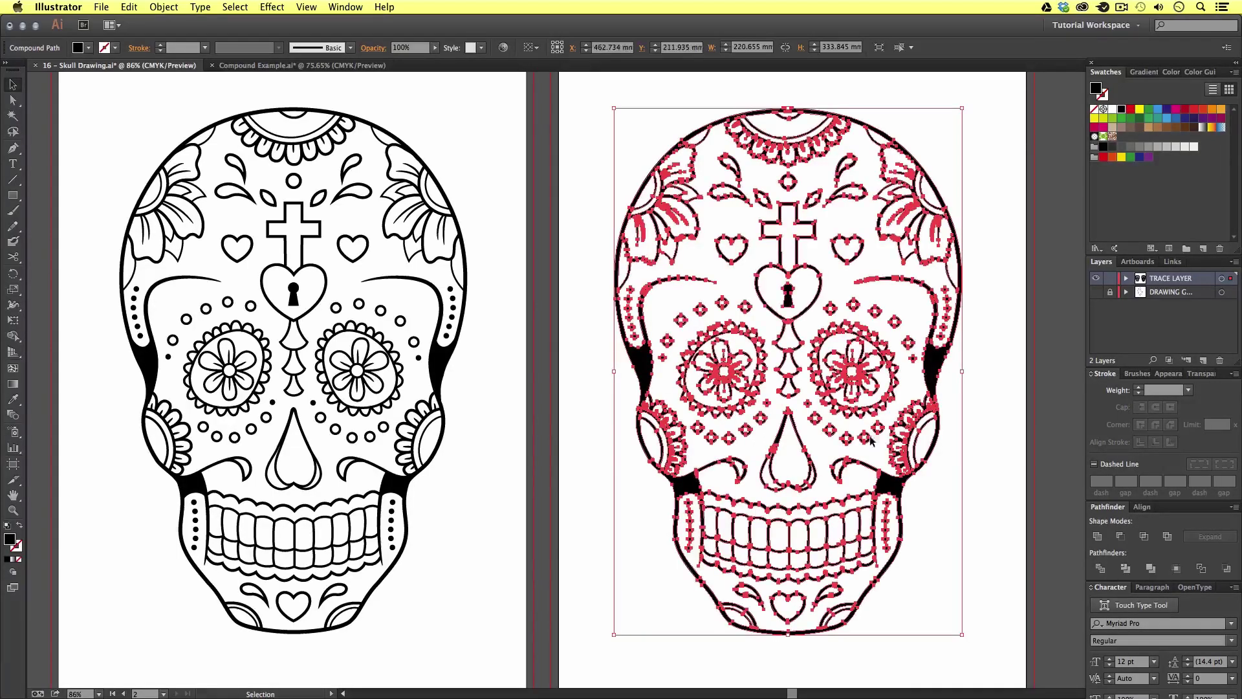
left_click(984, 503)
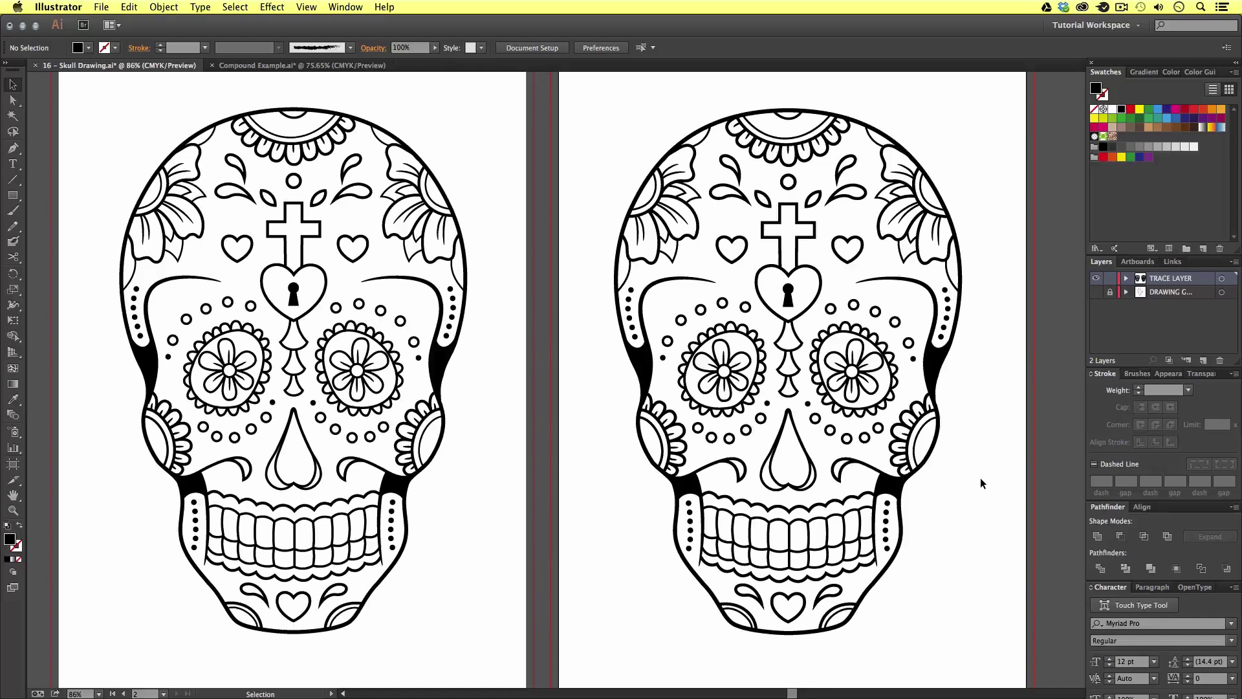
key("z")
Add a third artboard and rearrange the artboards into 2 columns
left_click(746, 385, "alt")
key("v")
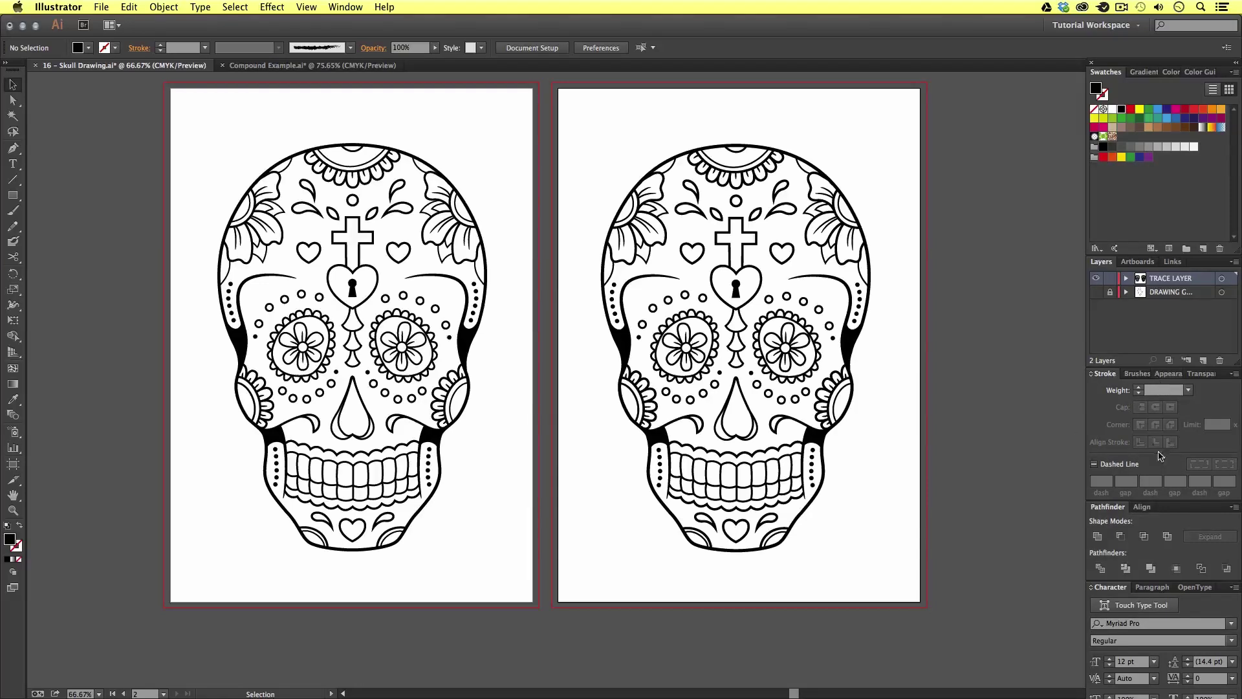
left_click(1139, 262)
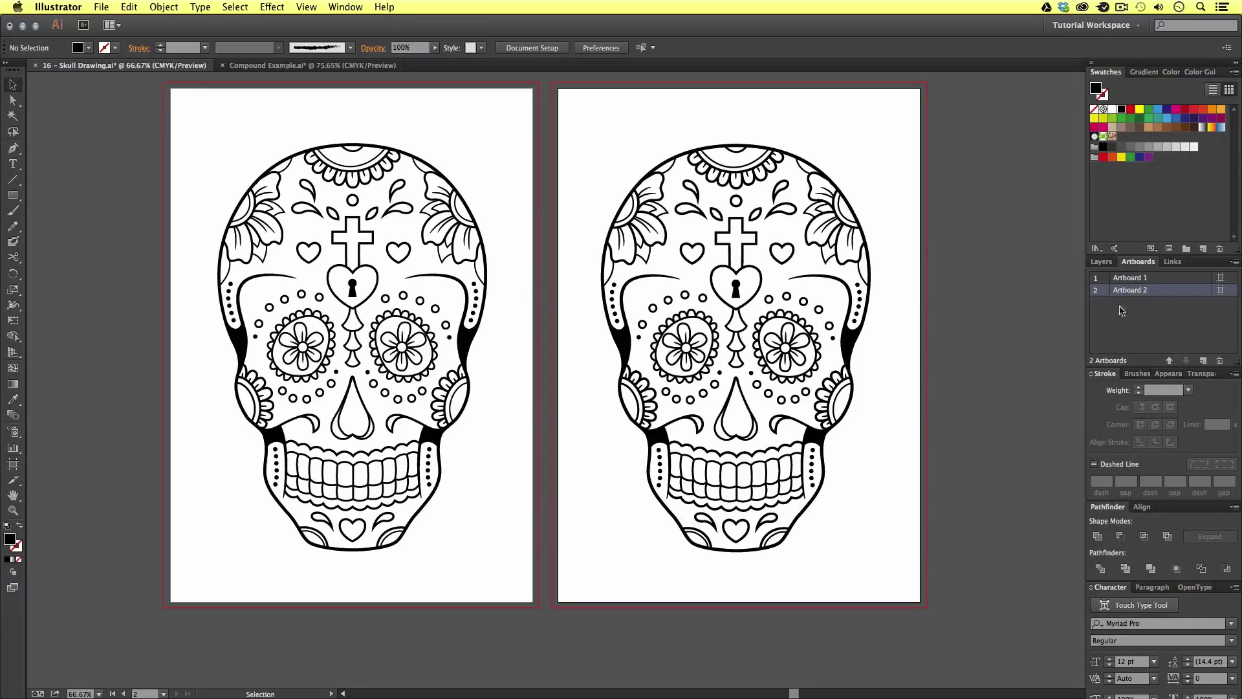
left_click(1203, 361)
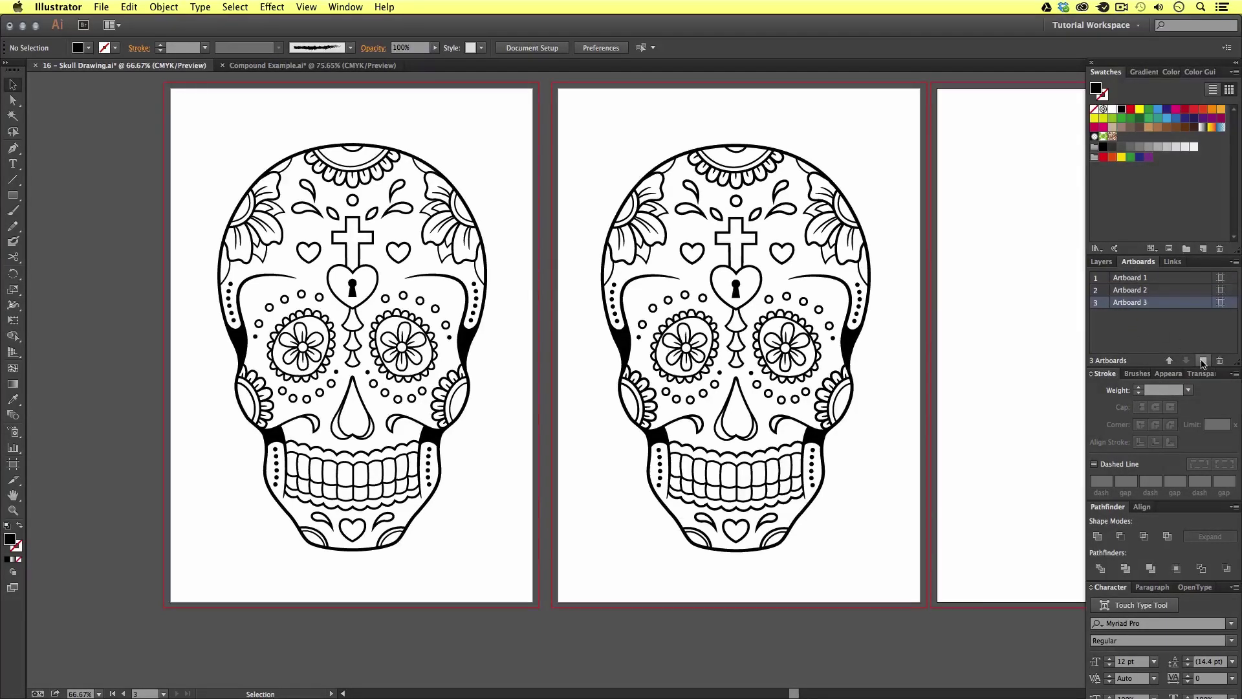
left_click(1235, 263)
left_click(1165, 360)
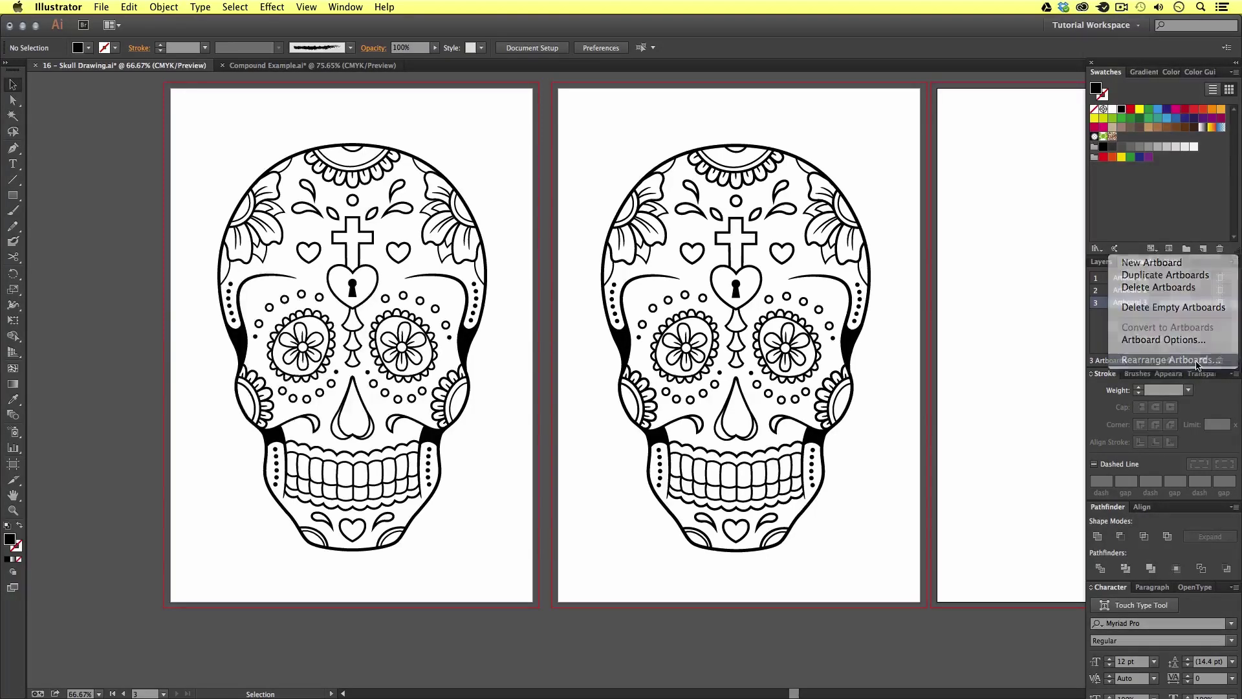
left_click(328, 440)
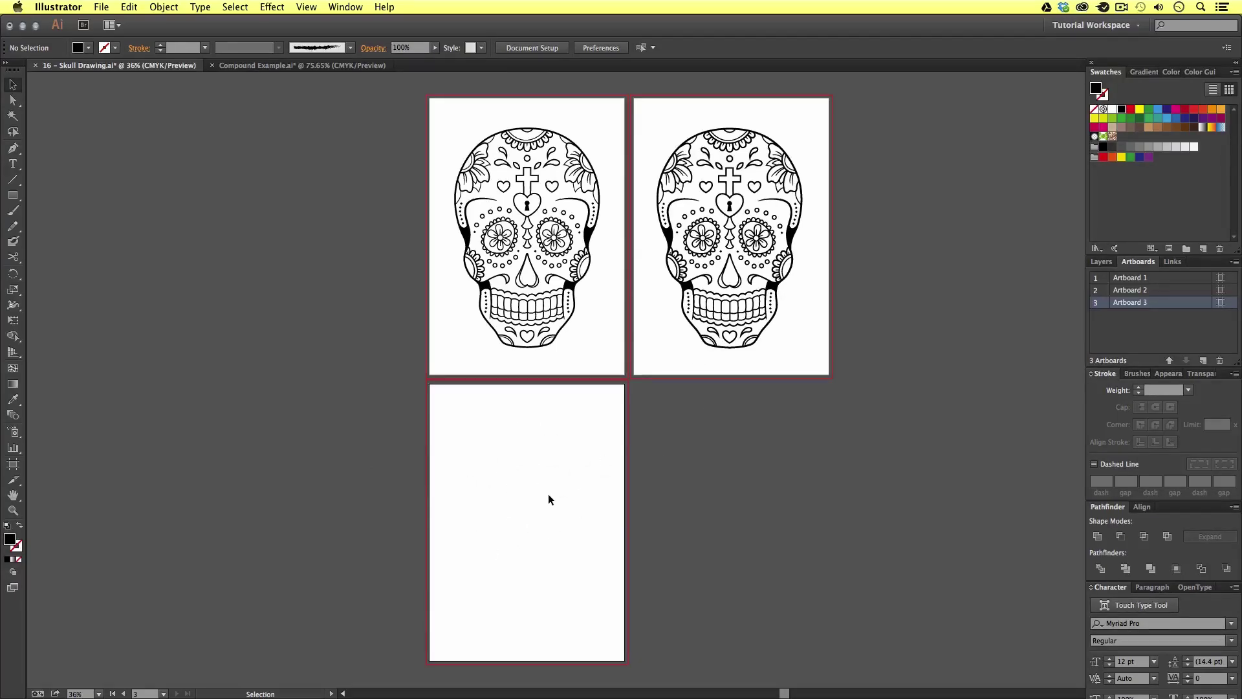
Zoom and pan the view toward the new third artboard
key("z")
left_click(665, 366)
left_click(666, 367)
key("v")
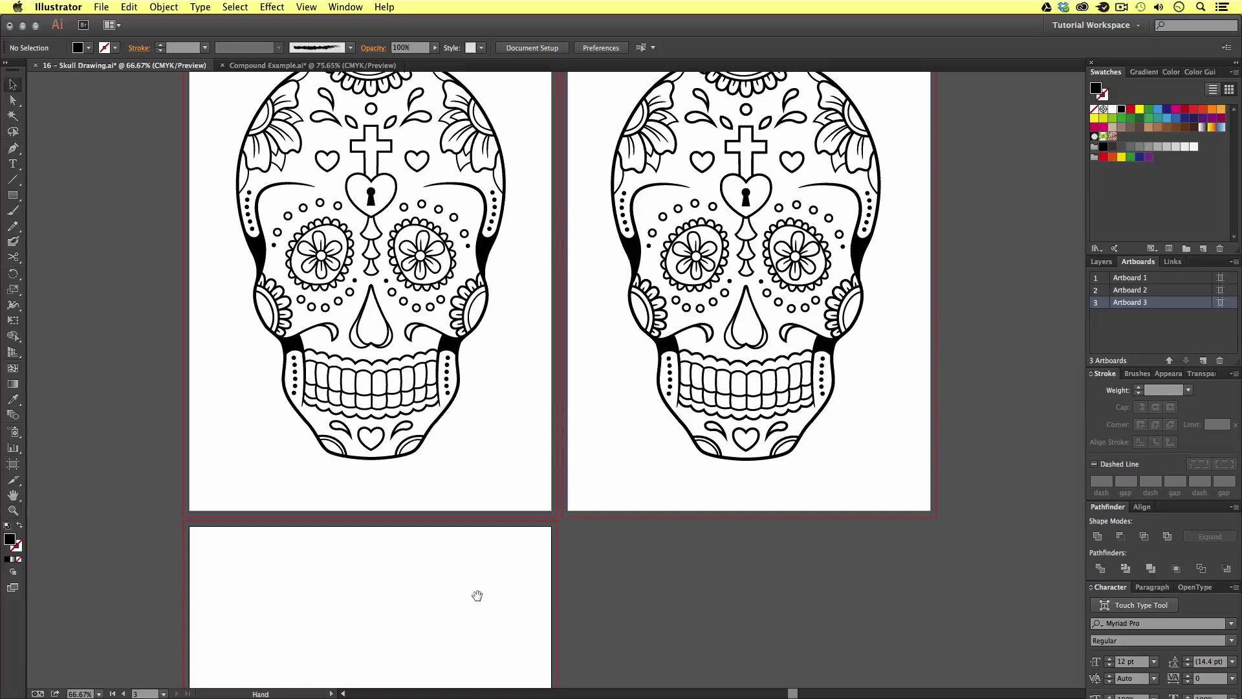
scroll(477, 591, "down", 10)
key("space")
scroll(727, 208, "up", 5)
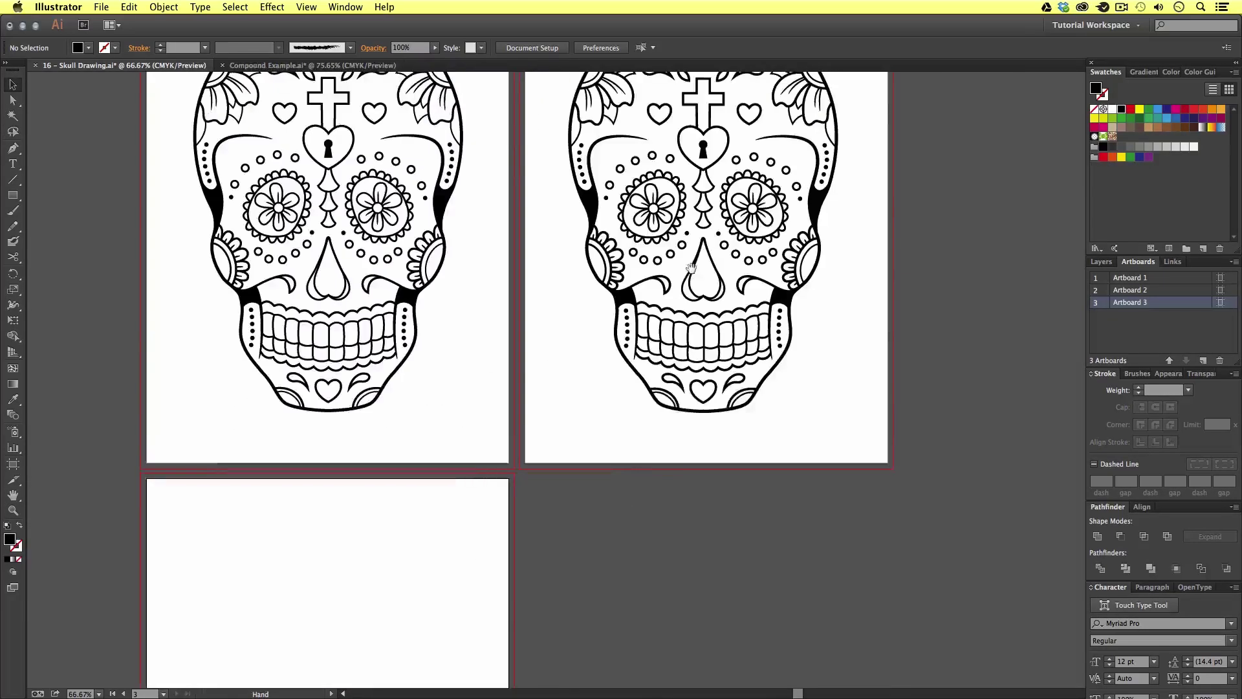
scroll(603, 362, "down", 5)
scroll(603, 363, "up", 2)
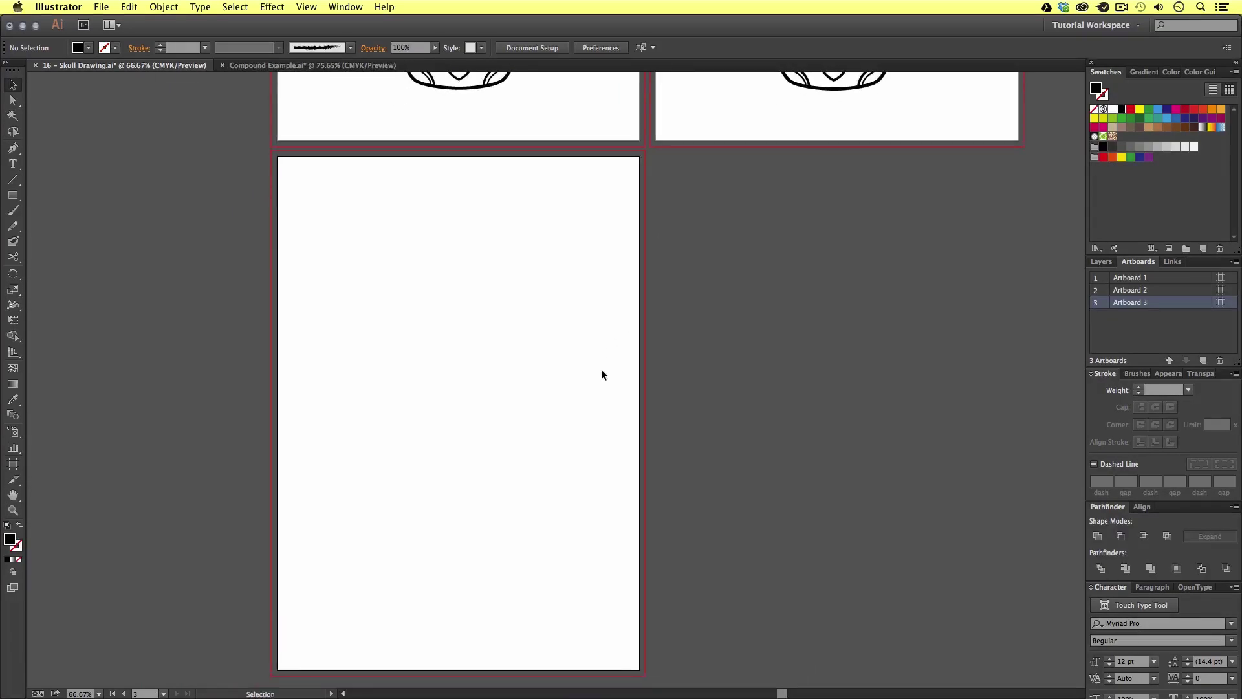
Draw a rectangle nearly covering artboard 3 and fill it with yellow
left_click(12, 195)
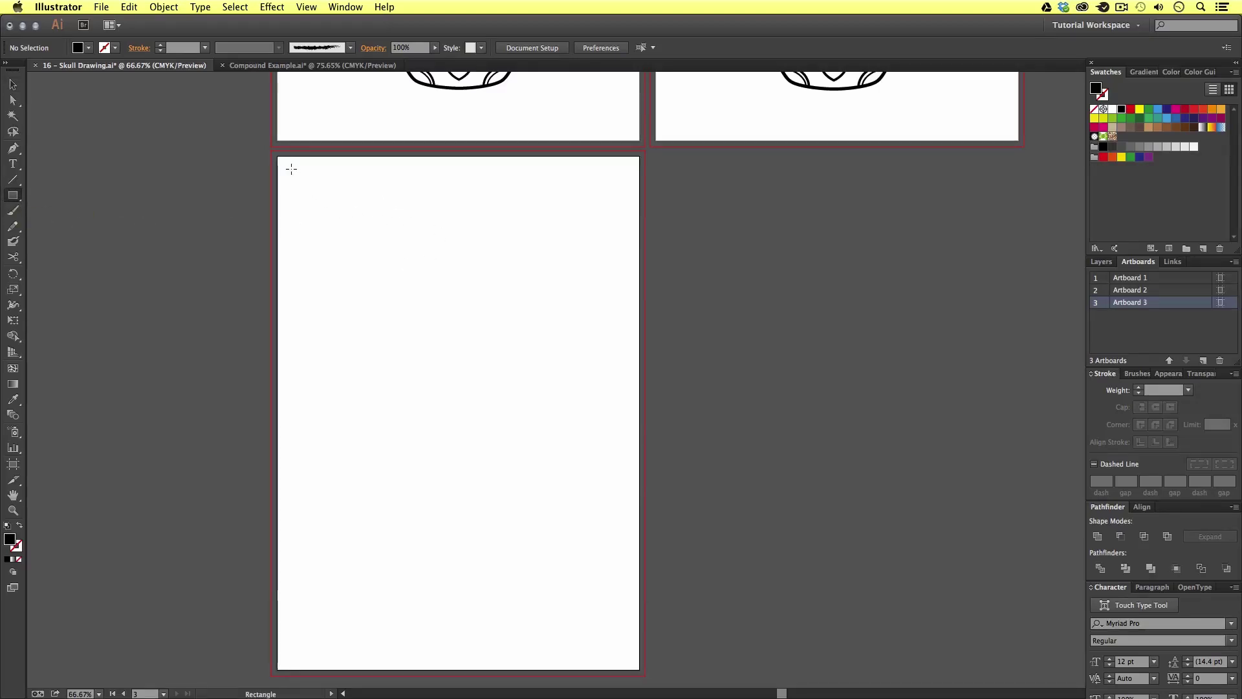
left_click_drag(291, 171, 625, 658)
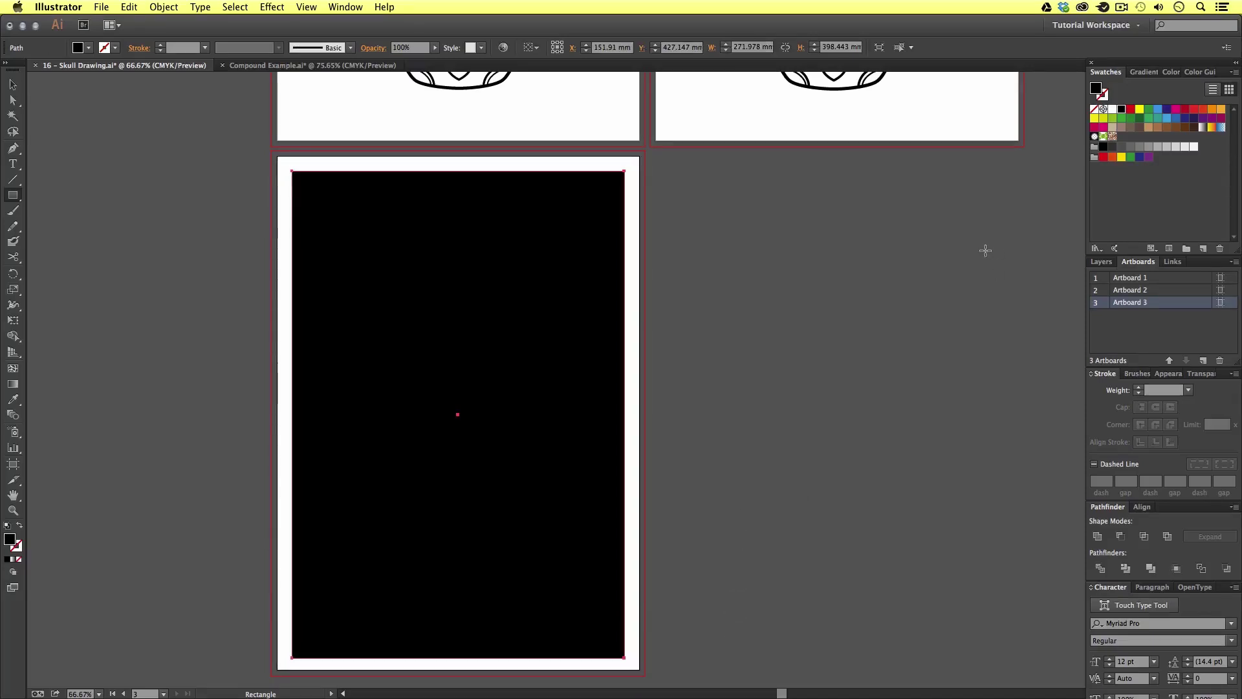
left_click(1094, 119)
key("v")
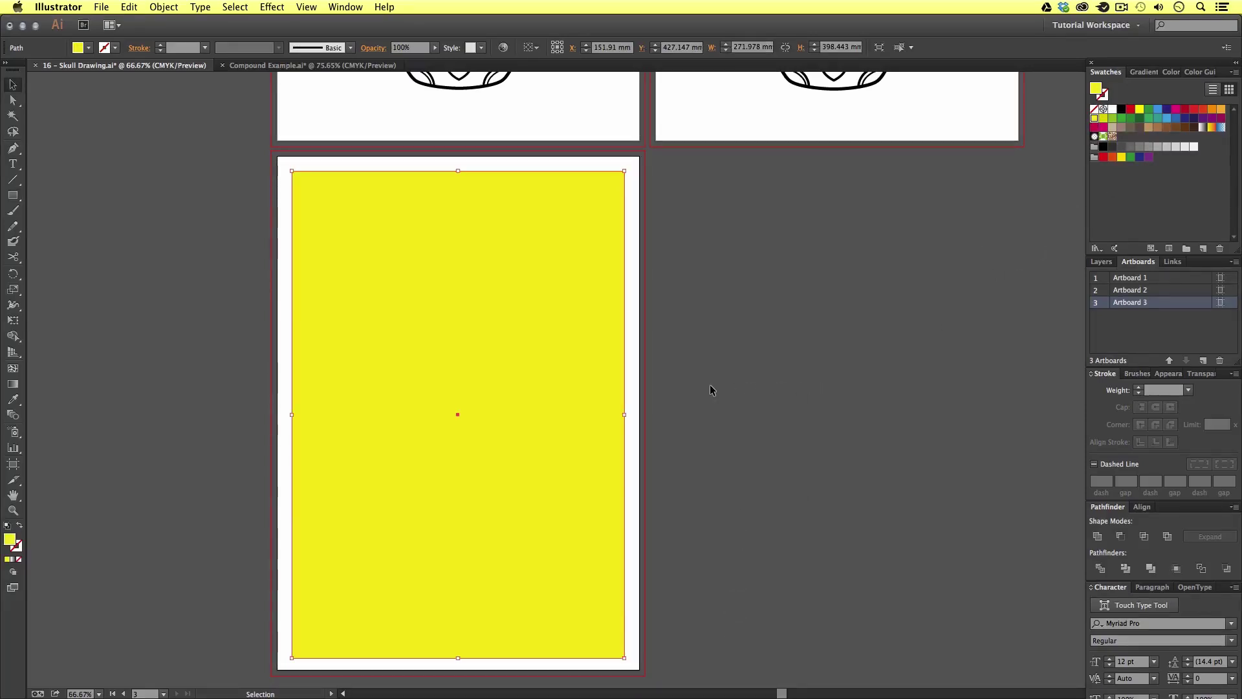
left_click(710, 385)
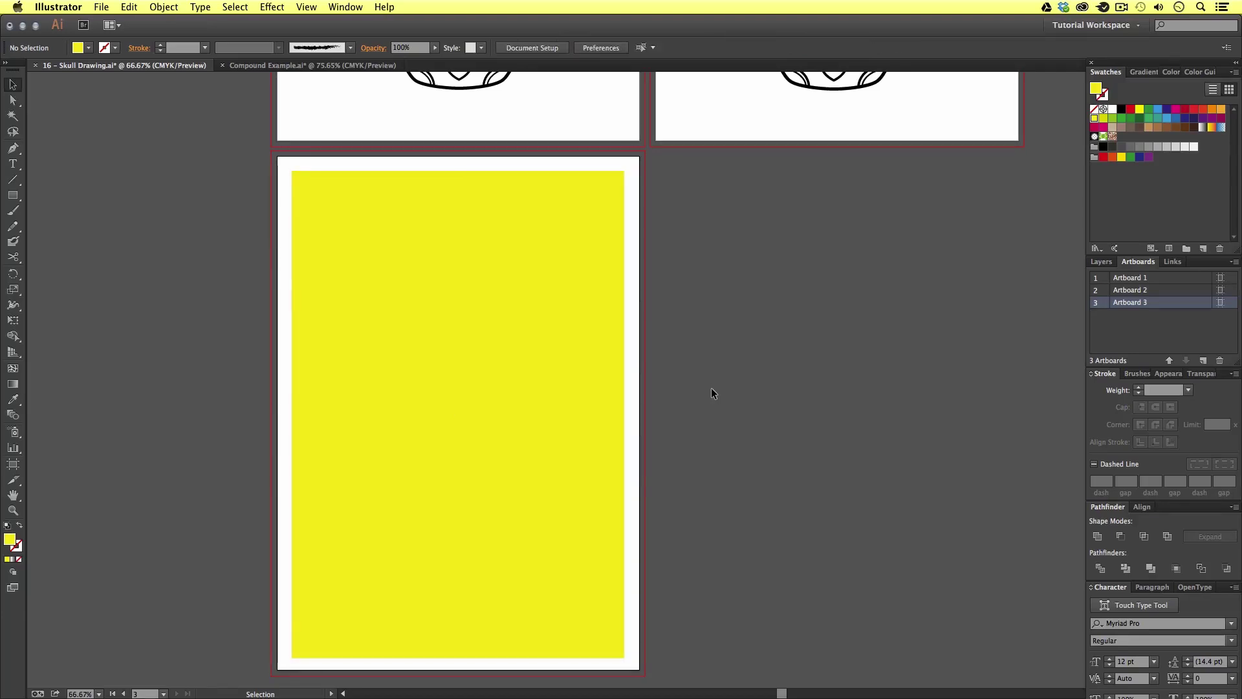
left_click(520, 356)
left_click(752, 391)
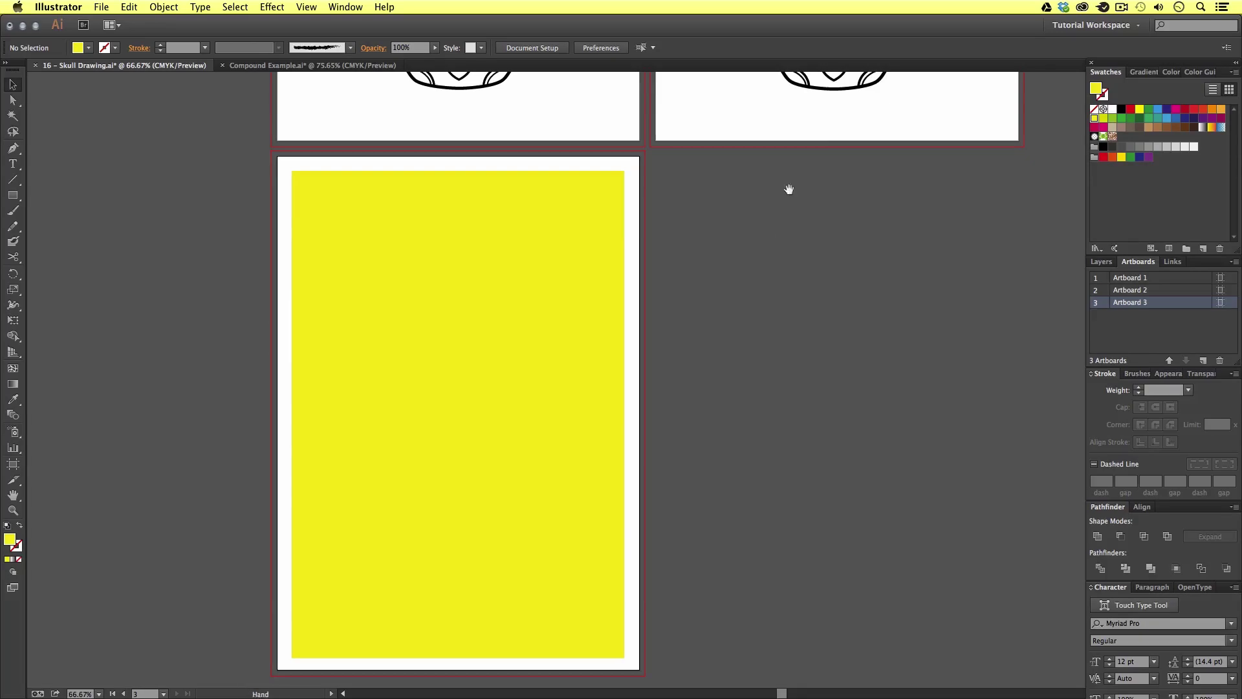
Copy the skull from artboard 2 and paste it centred on the yellow rectangle
scroll(790, 188, "up", 10)
scroll(791, 189, "right", 5)
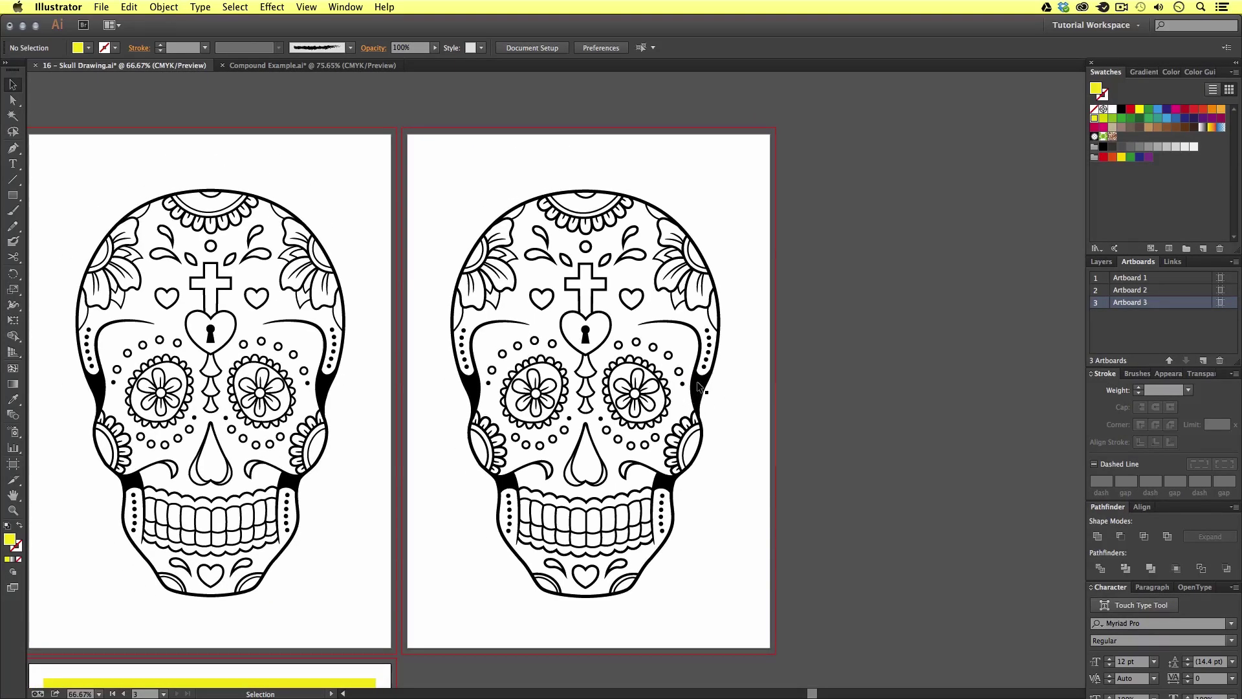
left_click(691, 384)
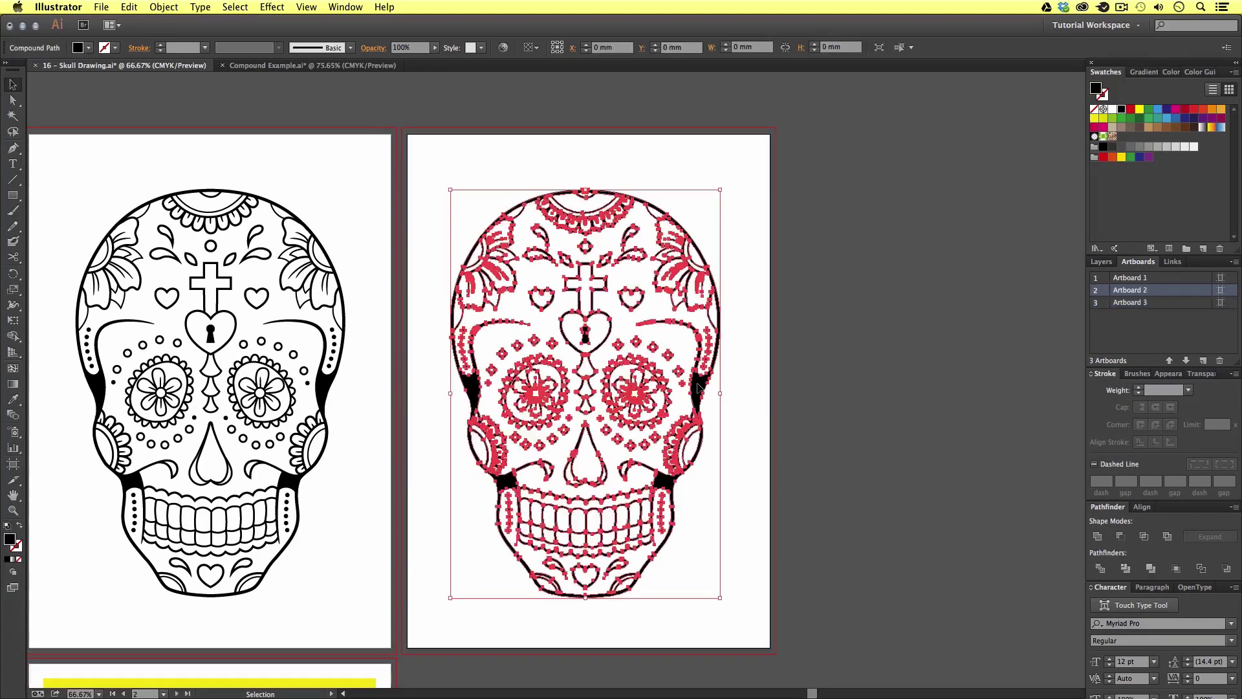
key("super+c")
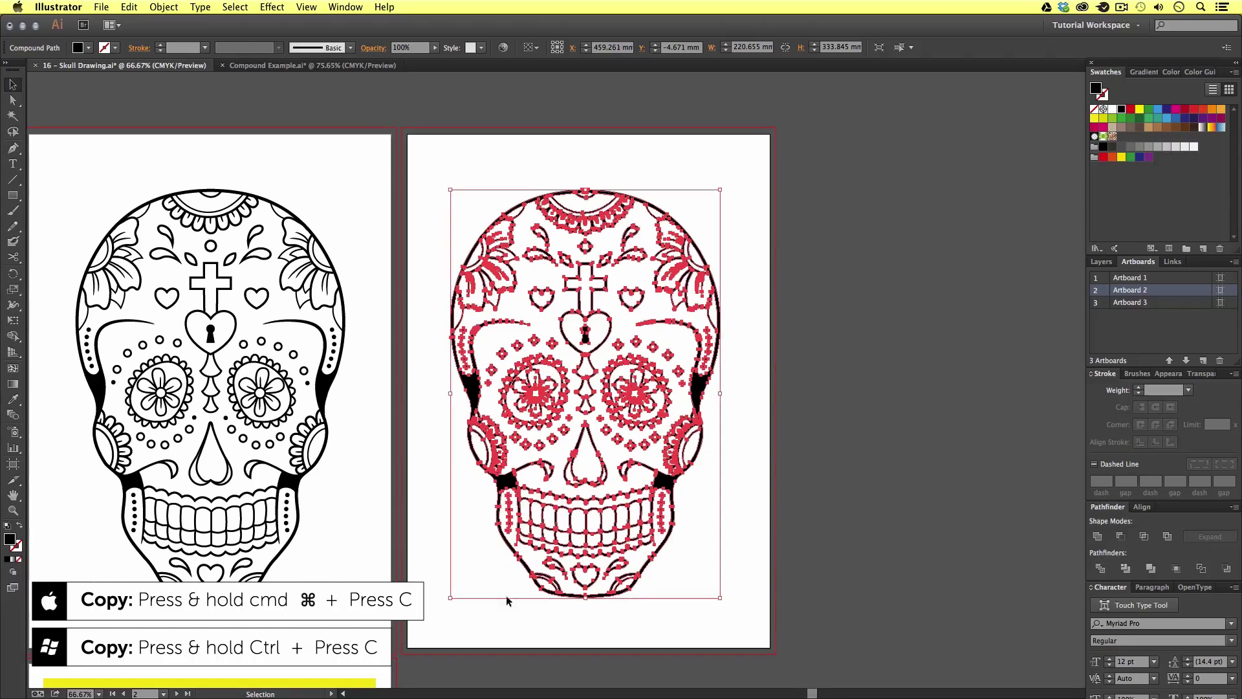
left_click_drag(507, 596, 557, 295)
left_click_drag(515, 452, 588, 436)
key("super+v")
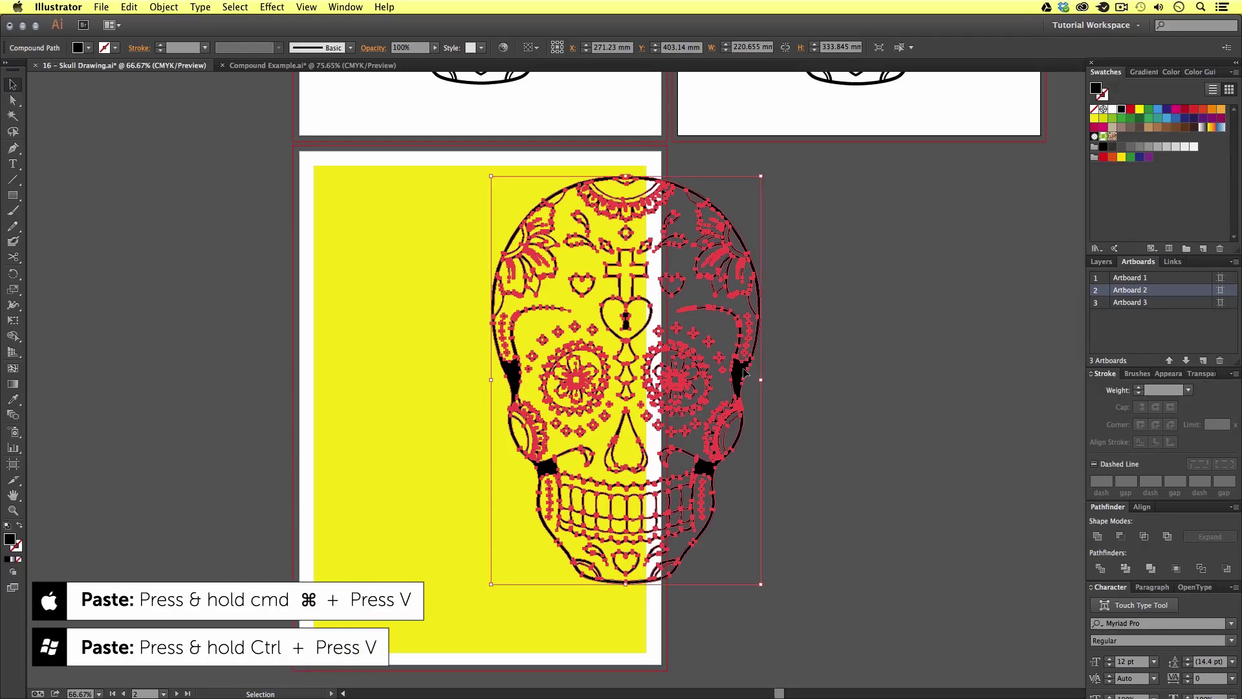
left_click_drag(744, 373, 596, 393)
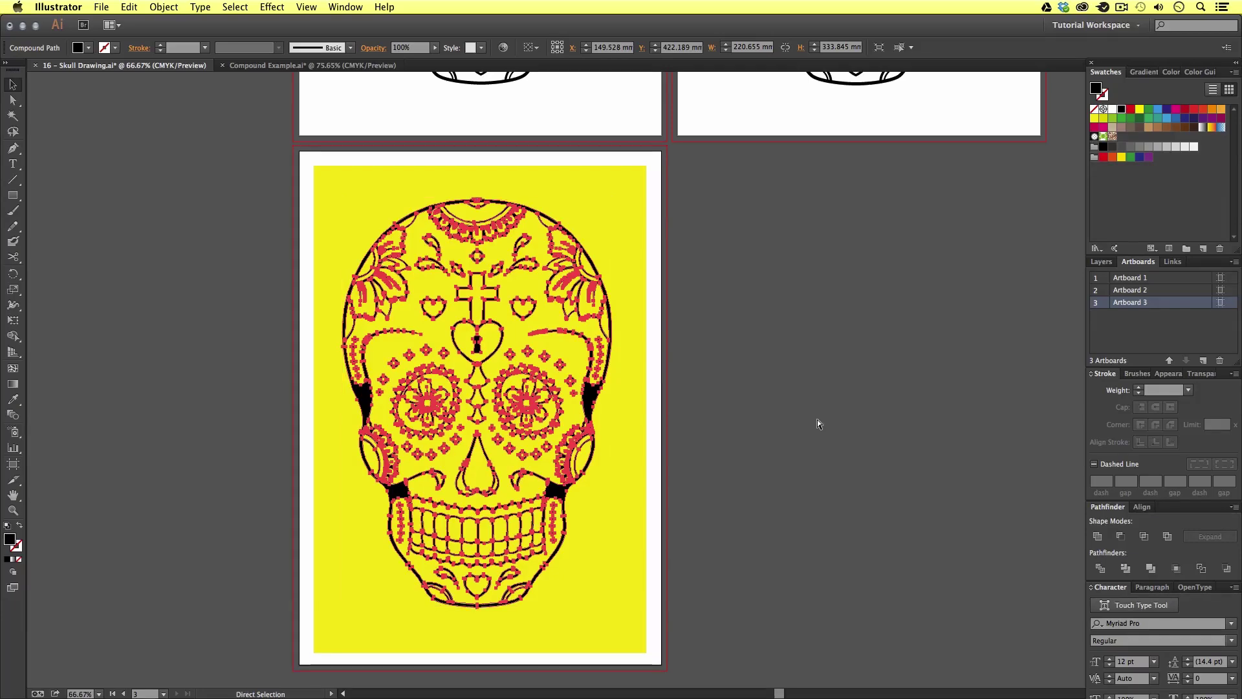
Place a spare skull copy beside the artboard, then select the skull and rectangle together
key("ctrl+v")
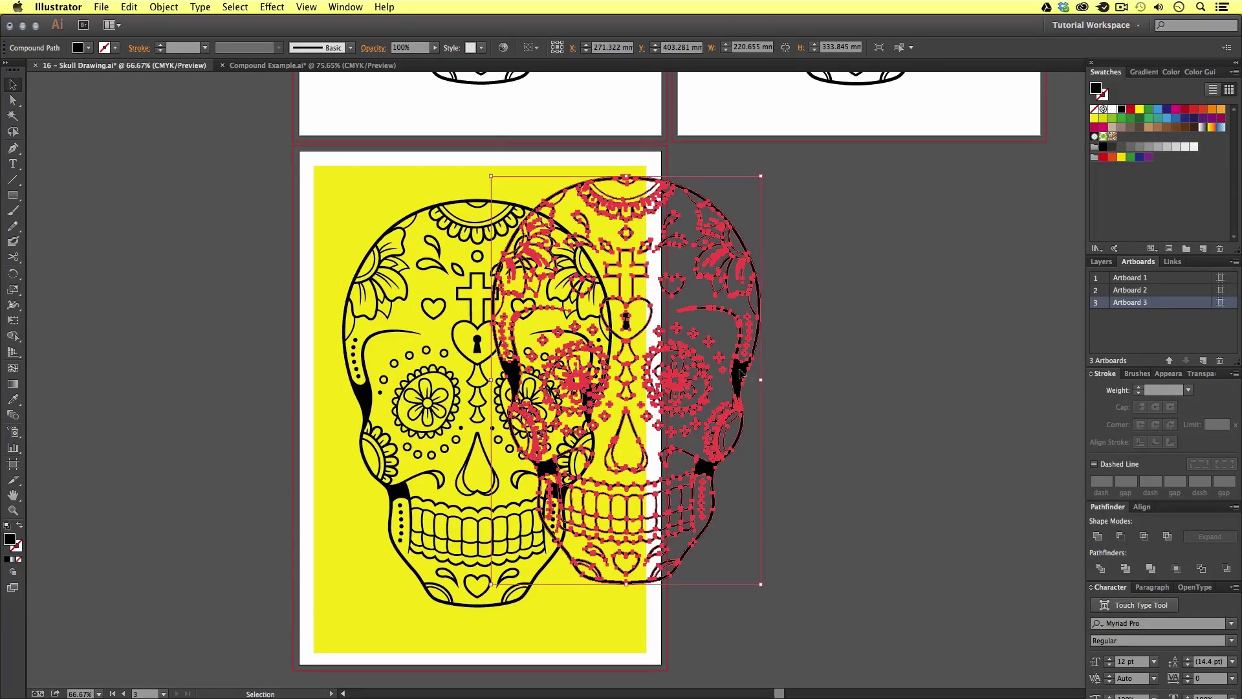
left_click_drag(741, 370, 933, 393)
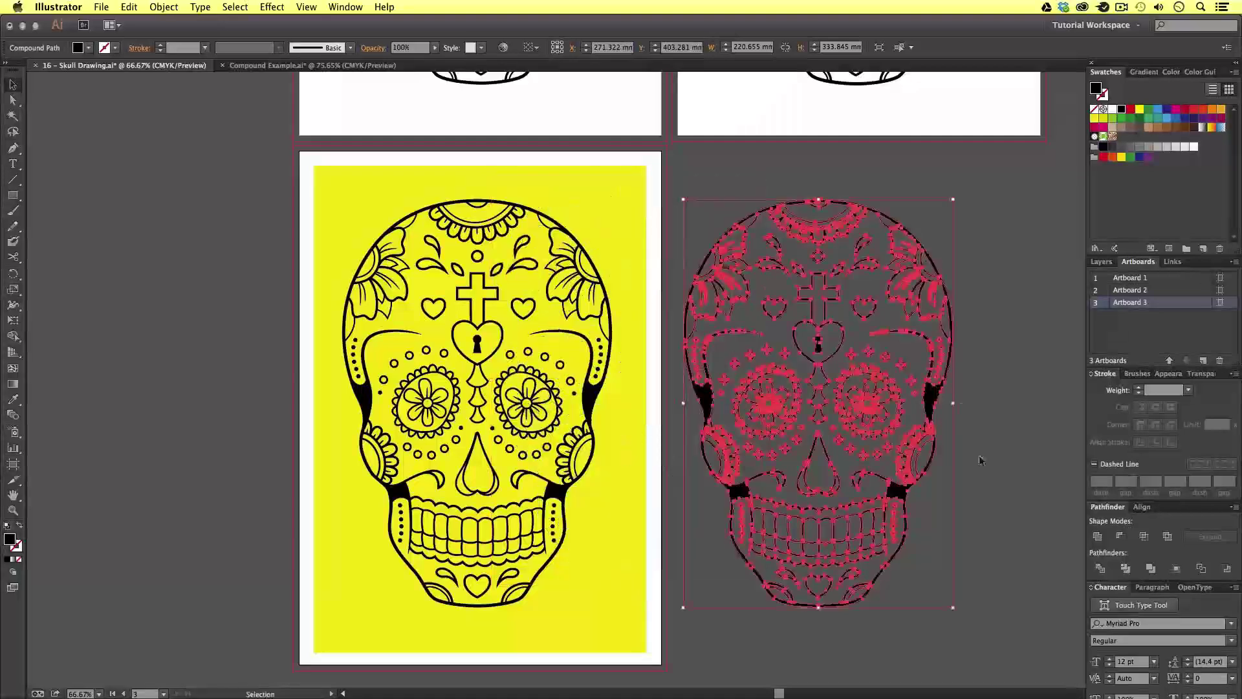
left_click(1000, 492)
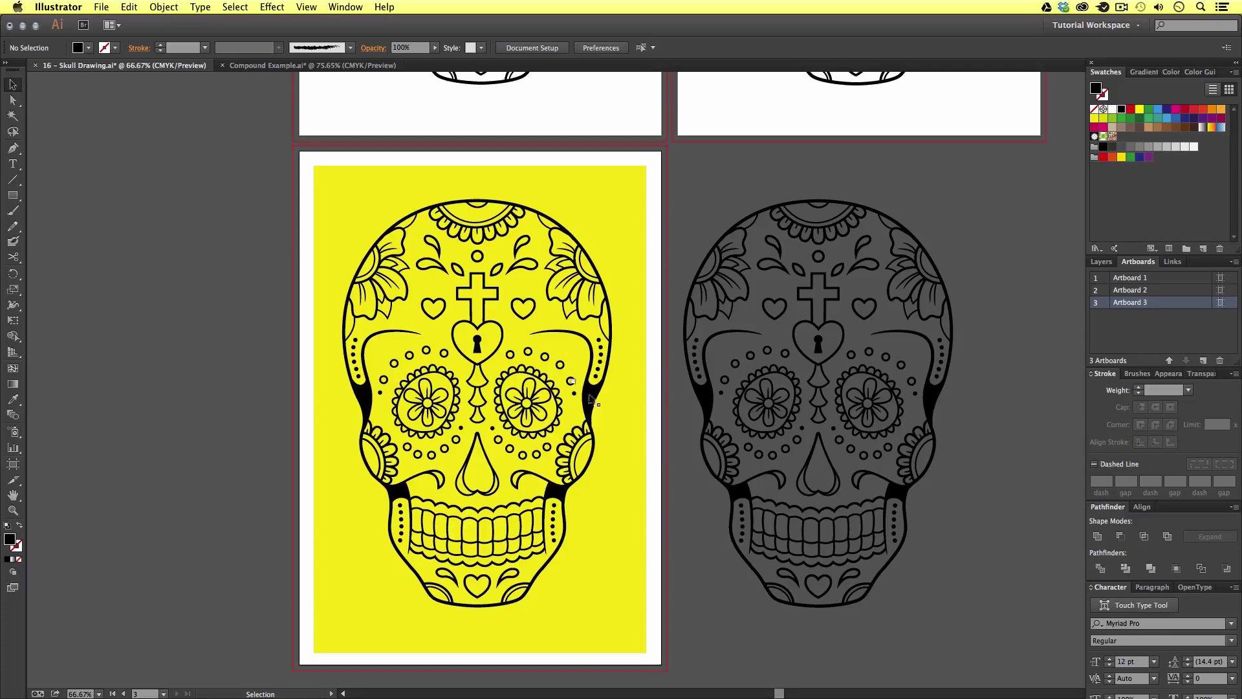
left_click_drag(225, 185, 613, 470)
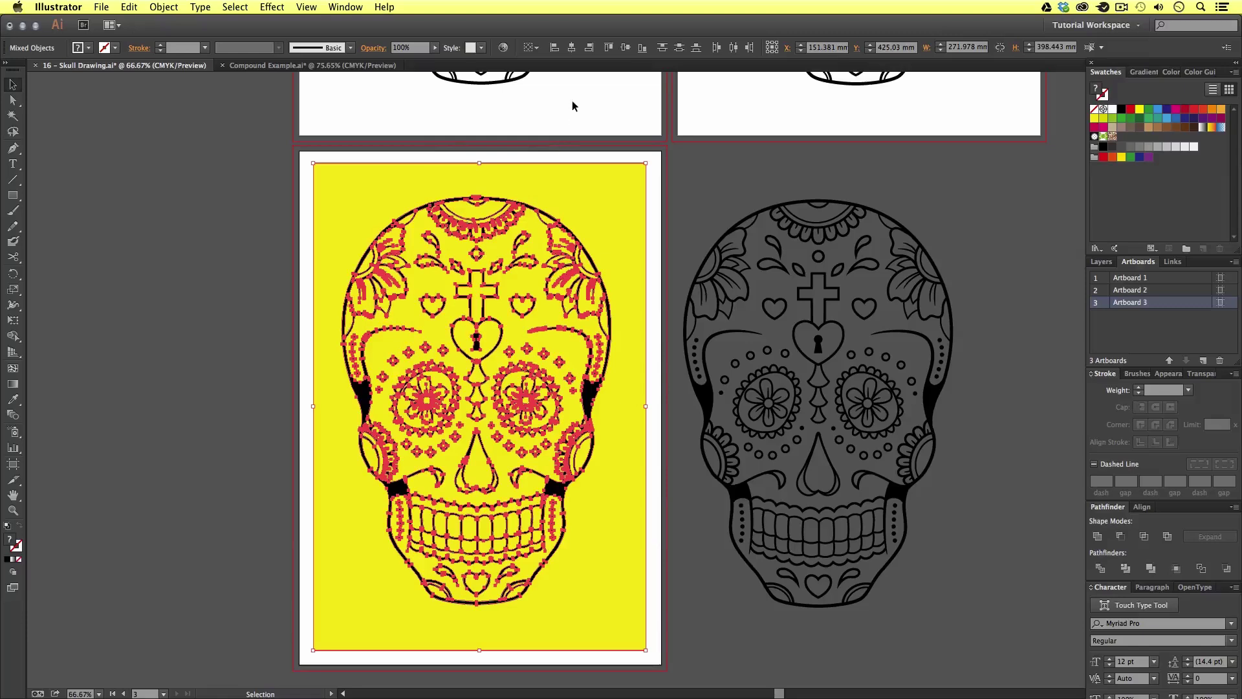
Align the skull and yellow rectangle to horizontal and vertical centre
left_click(571, 48)
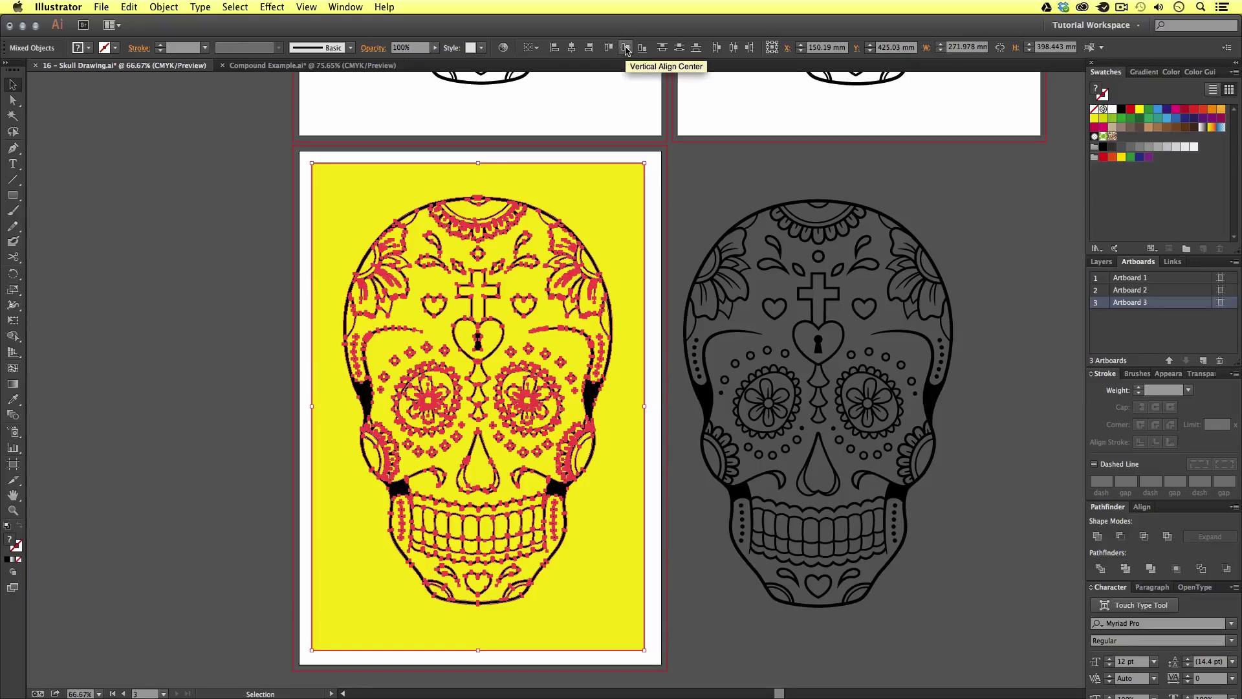
left_click(626, 47)
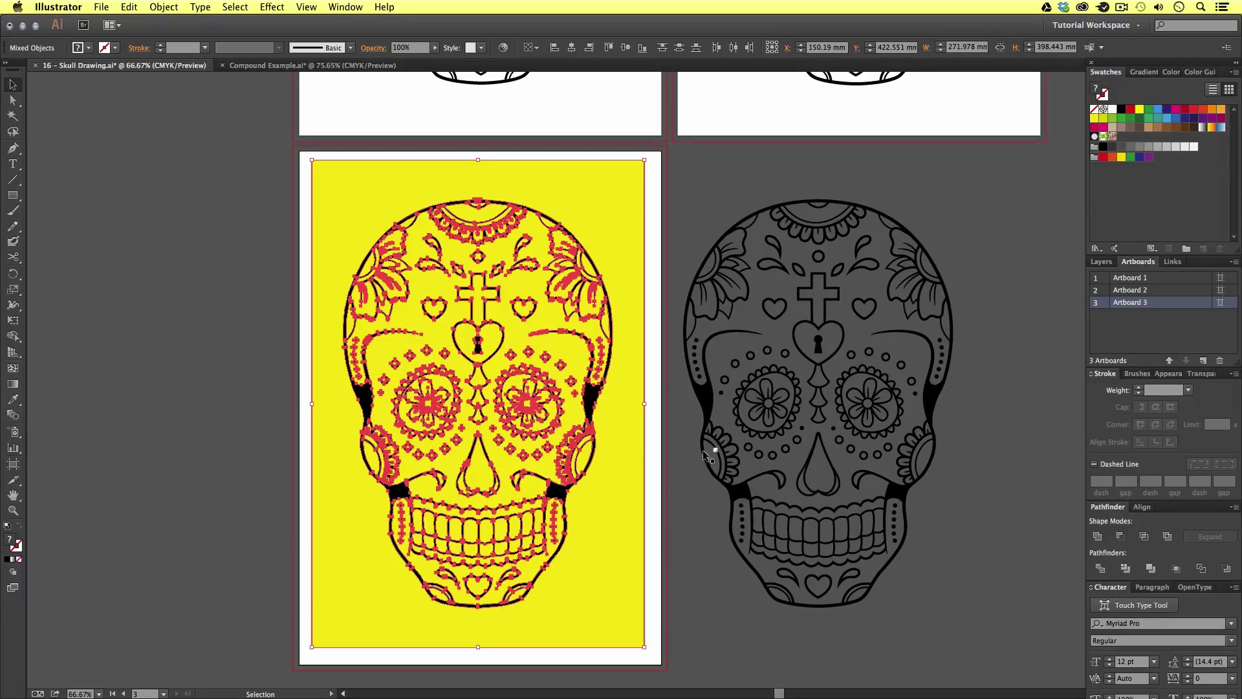
Apply Pathfinder Exclude to knock the skull out of the rectangle, then inspect close up
left_click(1169, 537)
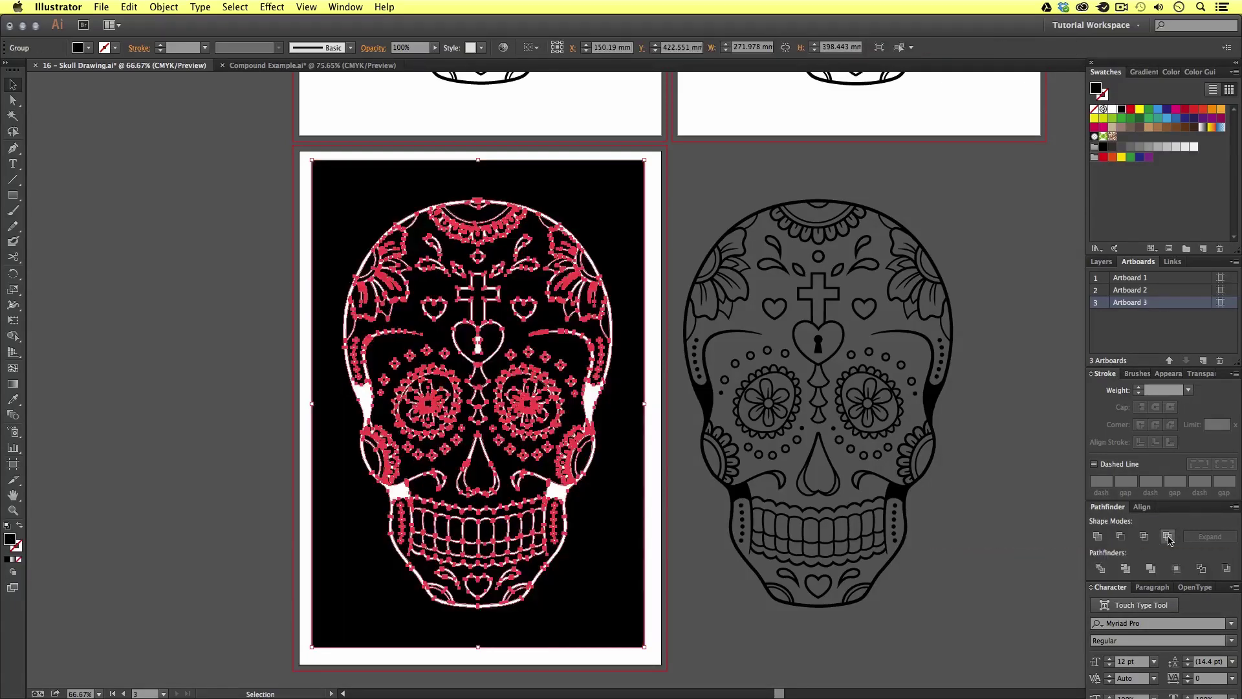
left_click(532, 473, "super")
left_click_drag(645, 425, 592, 453)
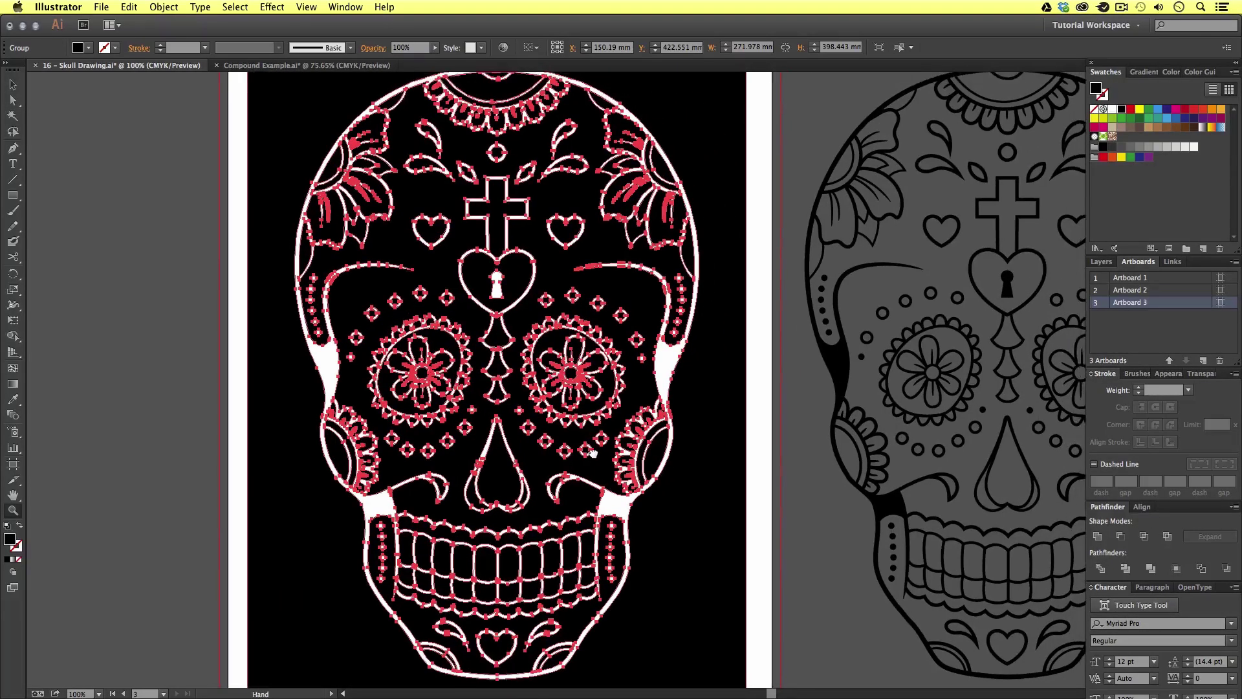
left_click(646, 428, "alt+super")
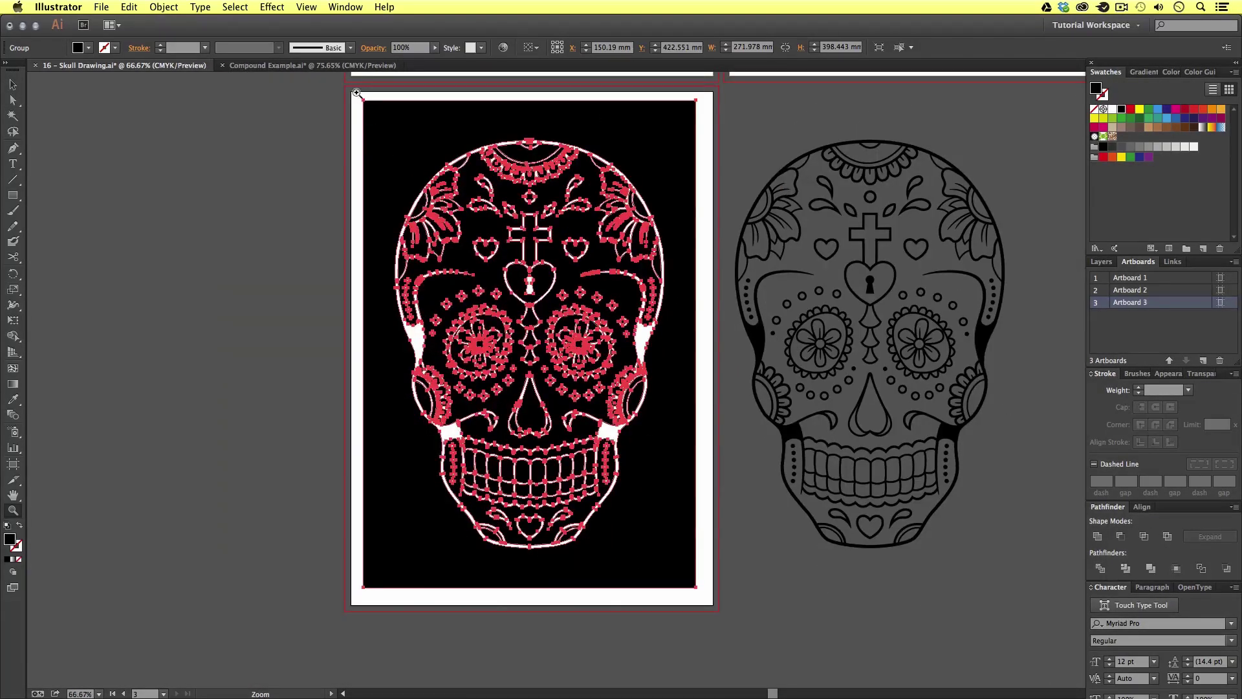
left_click_drag(356, 93, 712, 605)
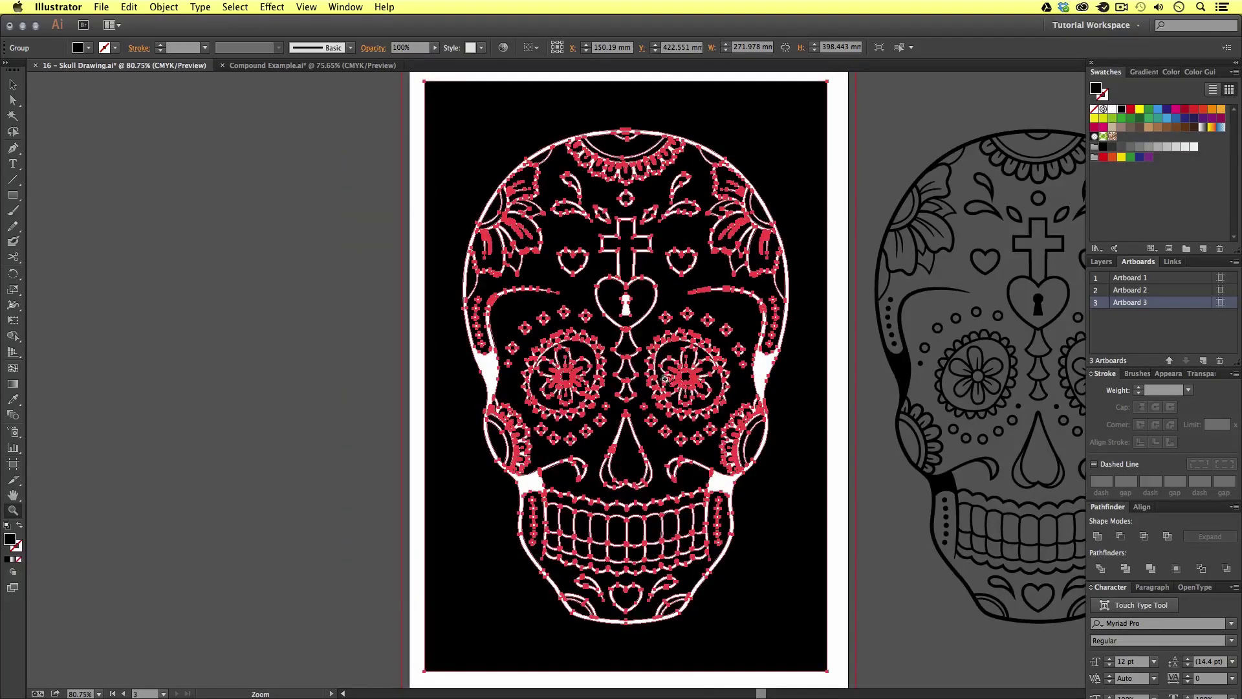
scroll(665, 379, "right", 5)
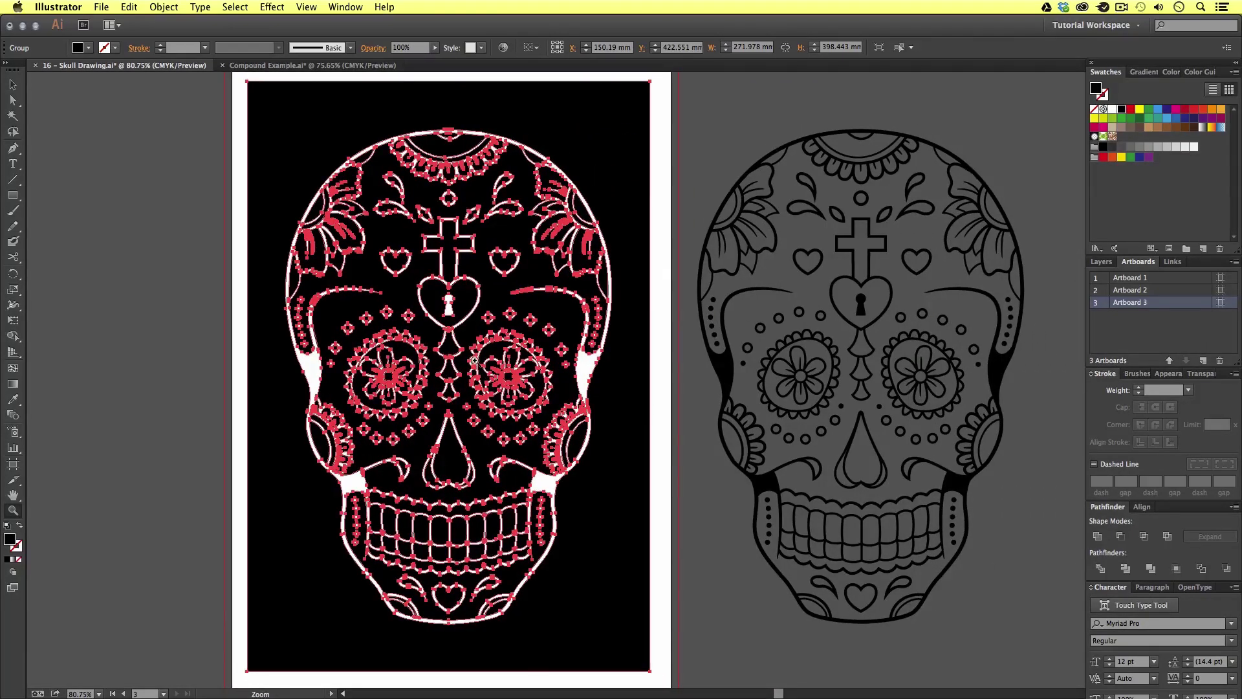
key("v")
left_click(177, 335)
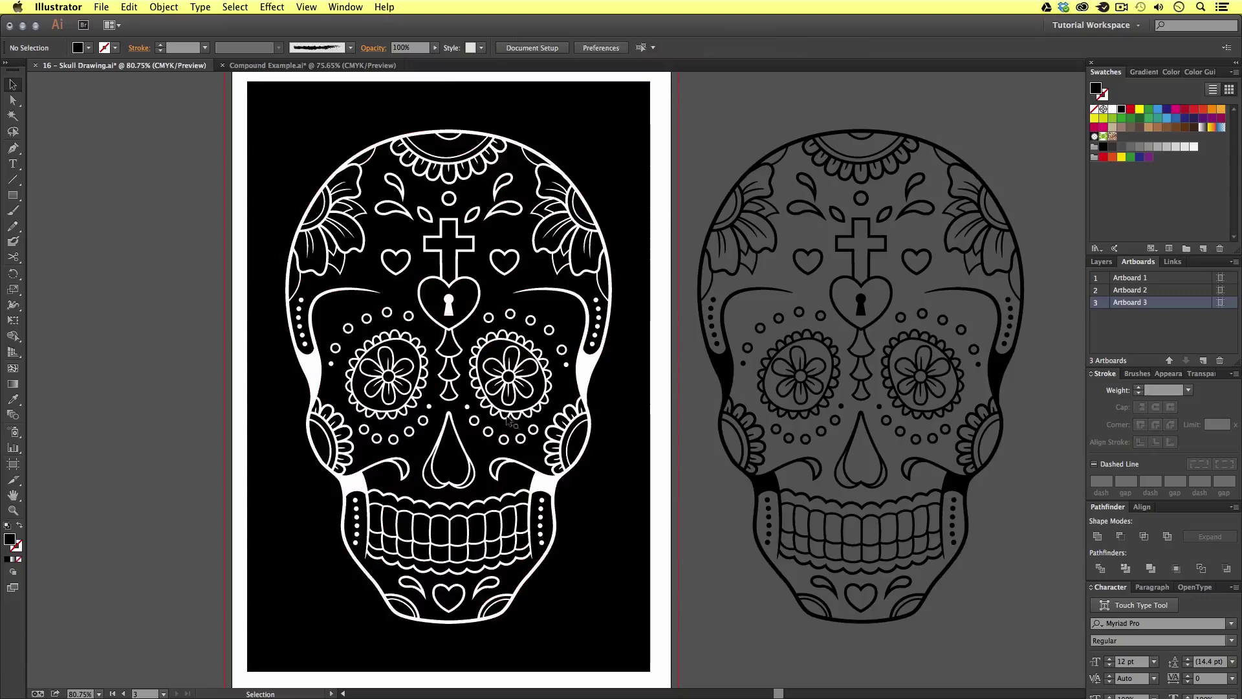
left_click(611, 385)
Fill the black cut-out panel with yellow
left_click(732, 378)
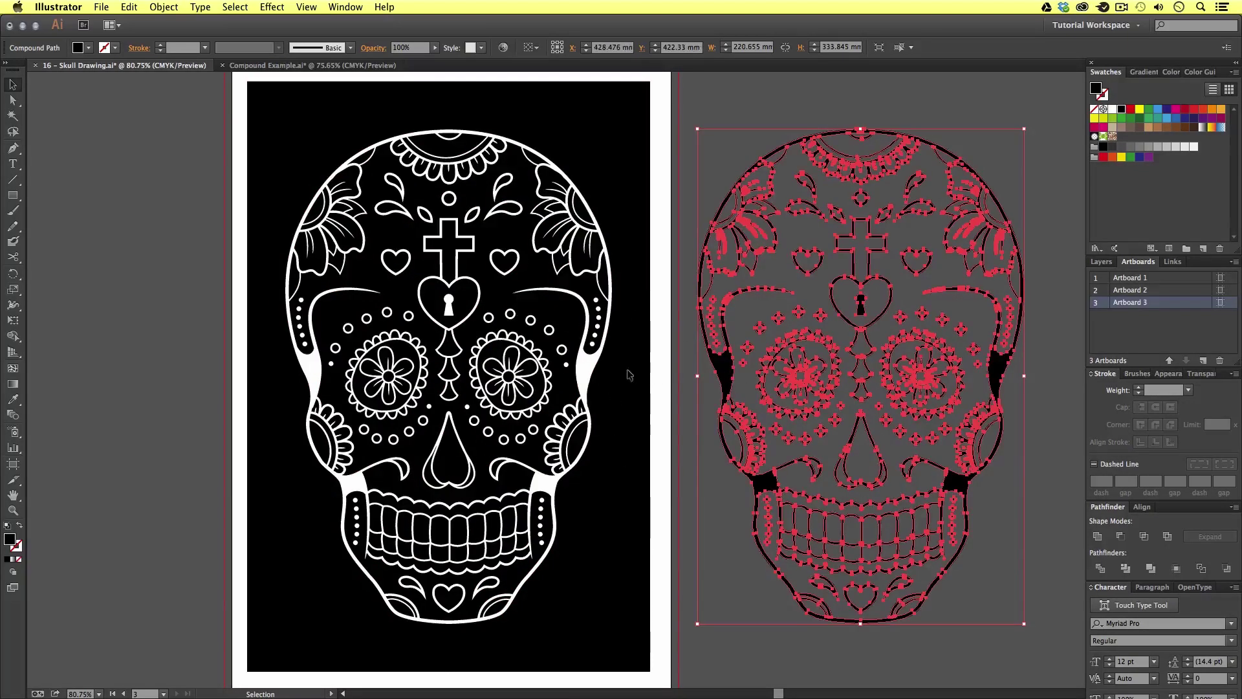
left_click(627, 374)
left_click(726, 370)
left_click(641, 379)
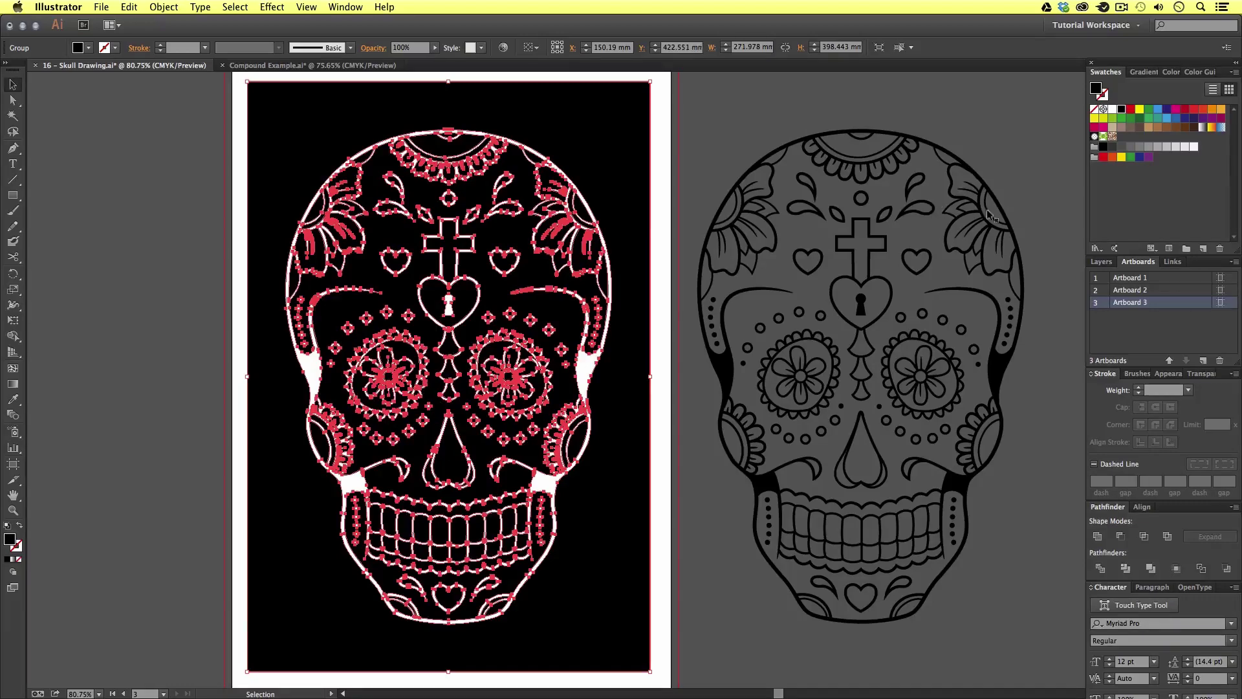
left_click(1095, 119)
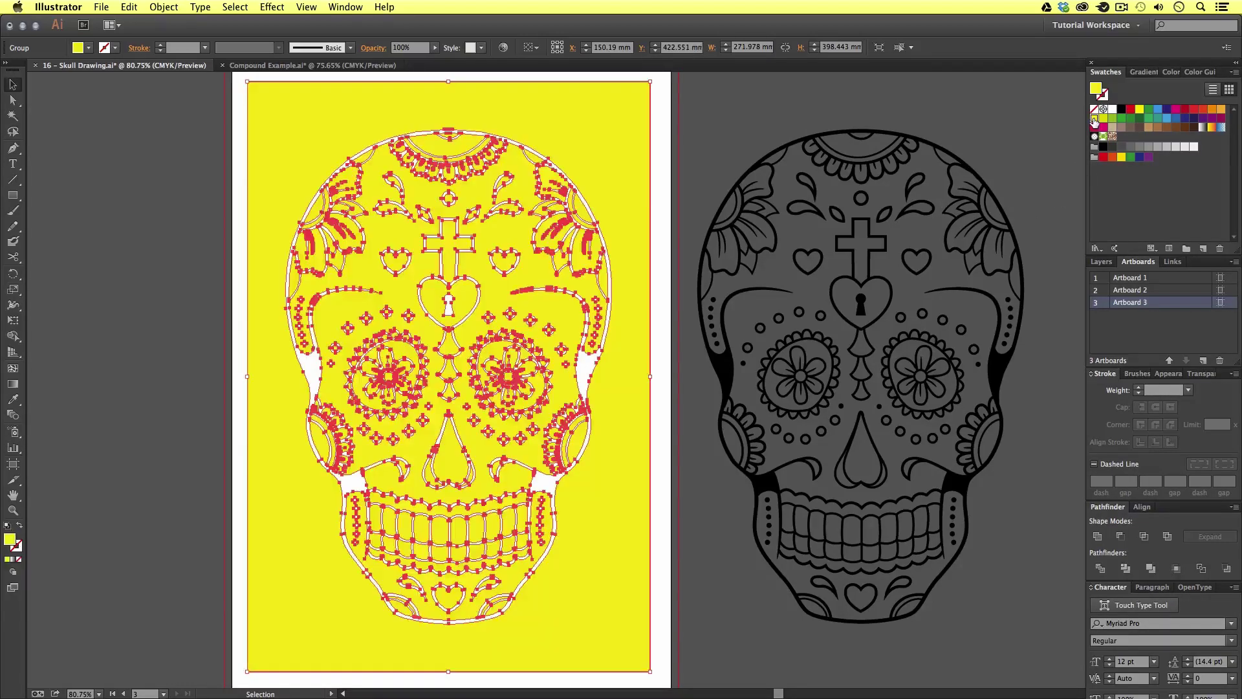
key("super+shift+a")
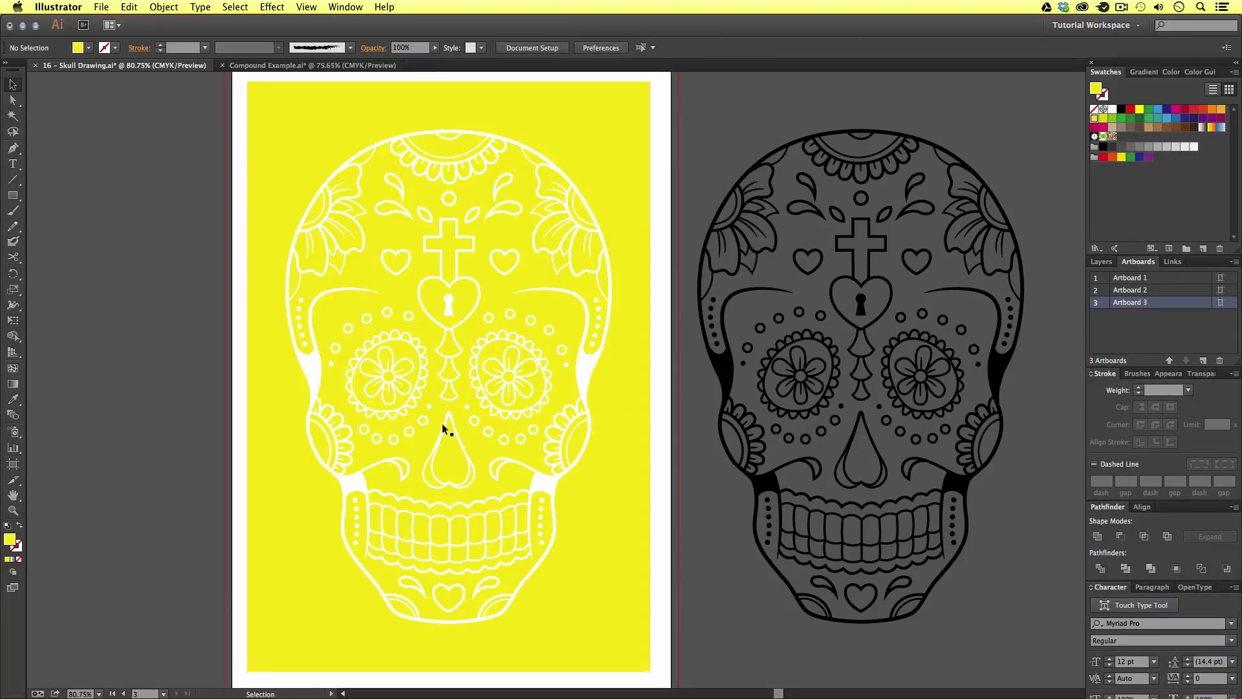
Centre the spare skull on the yellow panel both ways and move them onto artboard 3
left_click(634, 187)
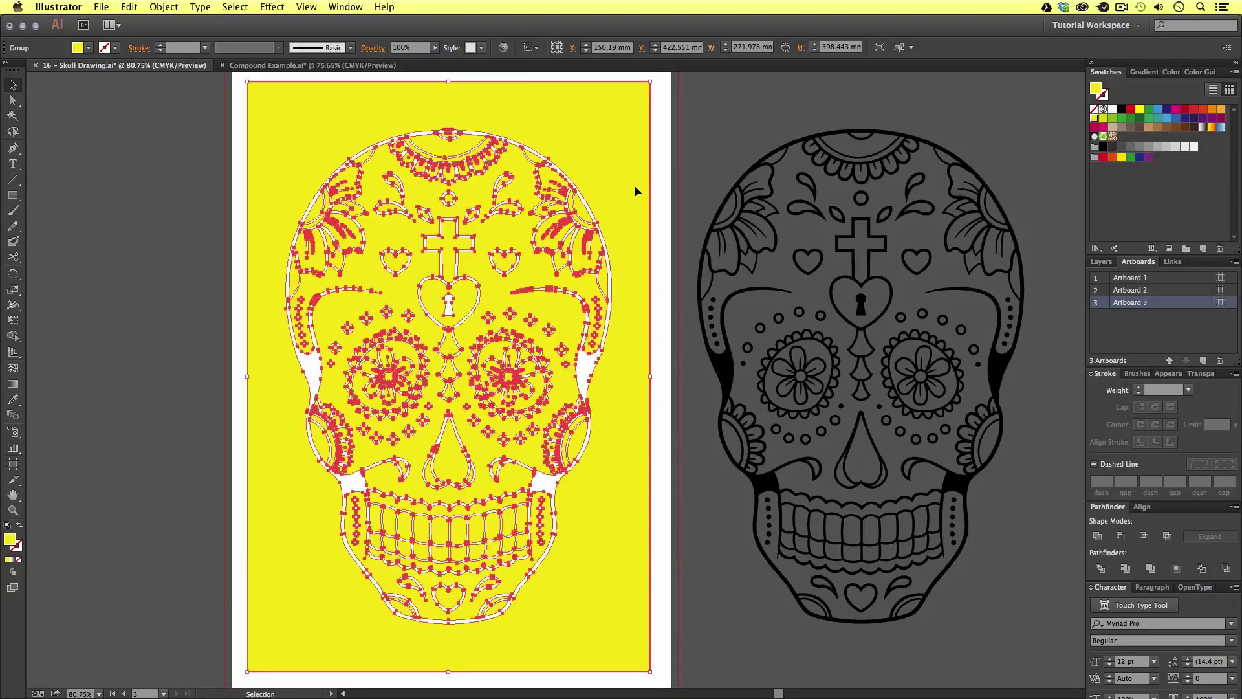
left_click(723, 368, "shift")
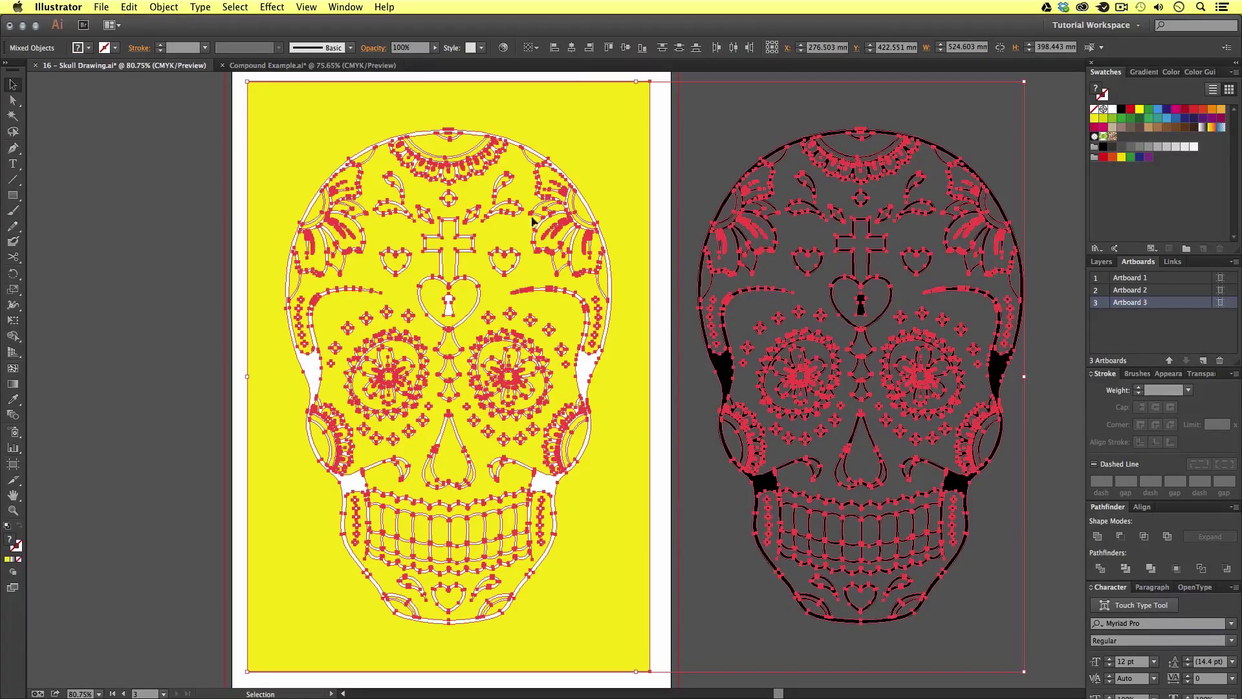
left_click(572, 49)
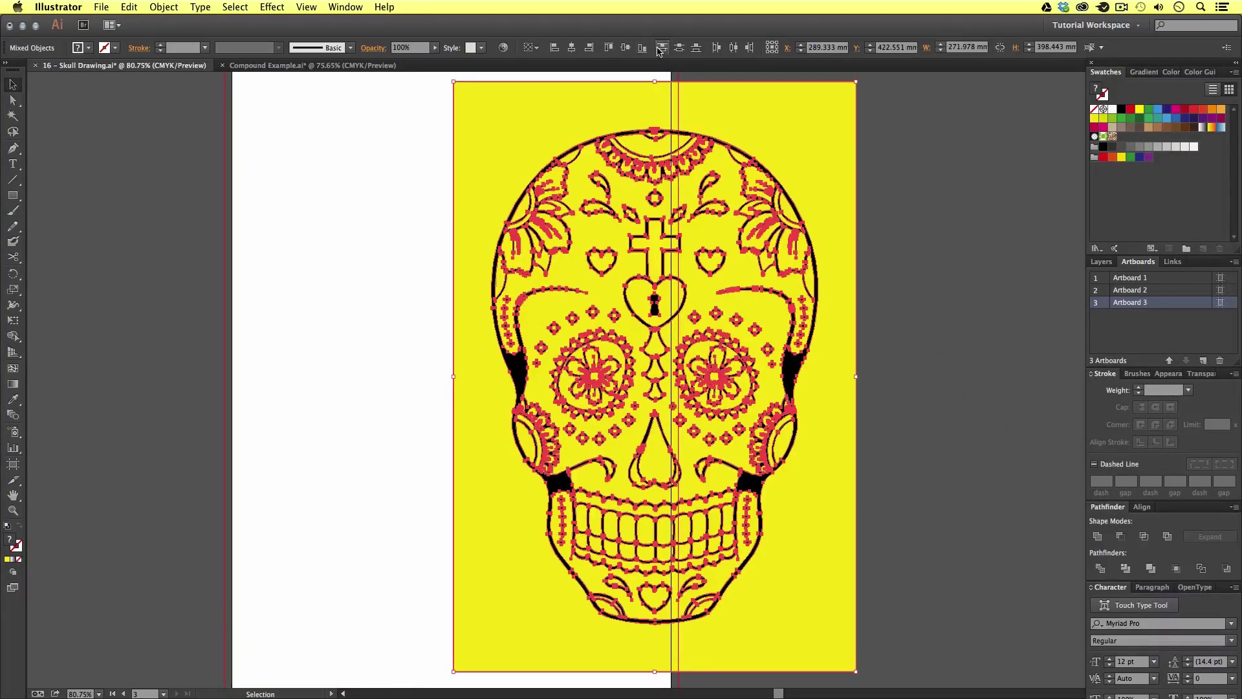
left_click(626, 48)
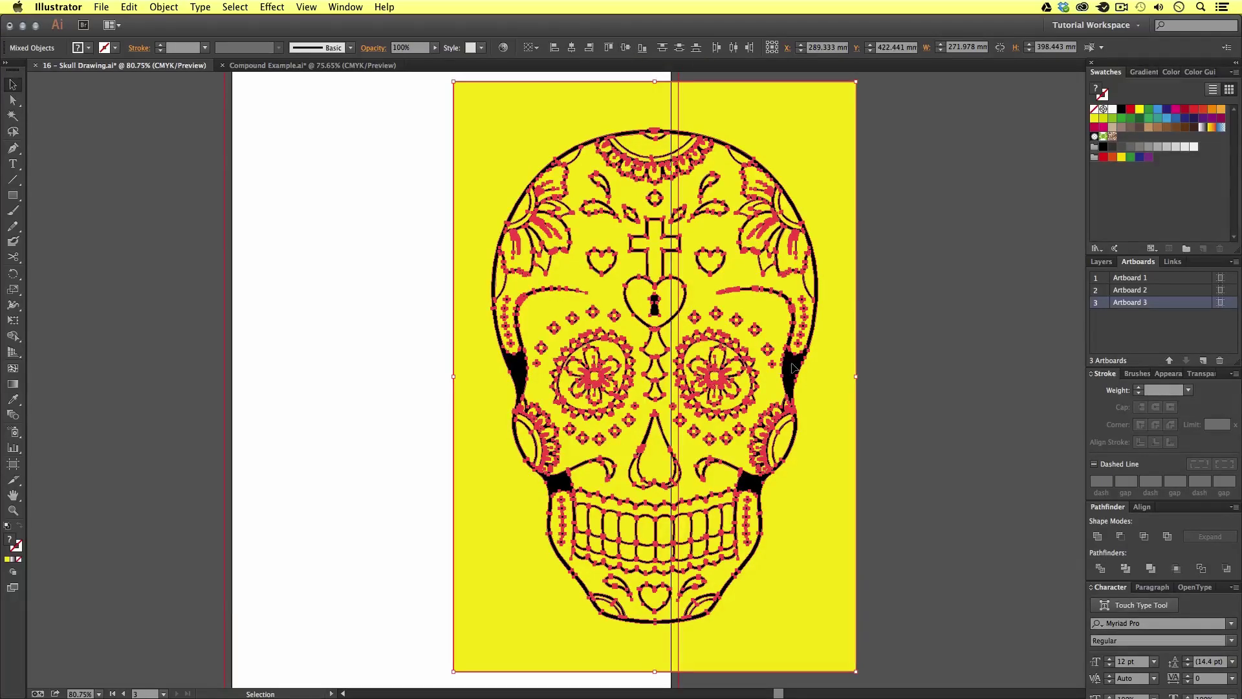
left_click_drag(795, 368, 587, 371)
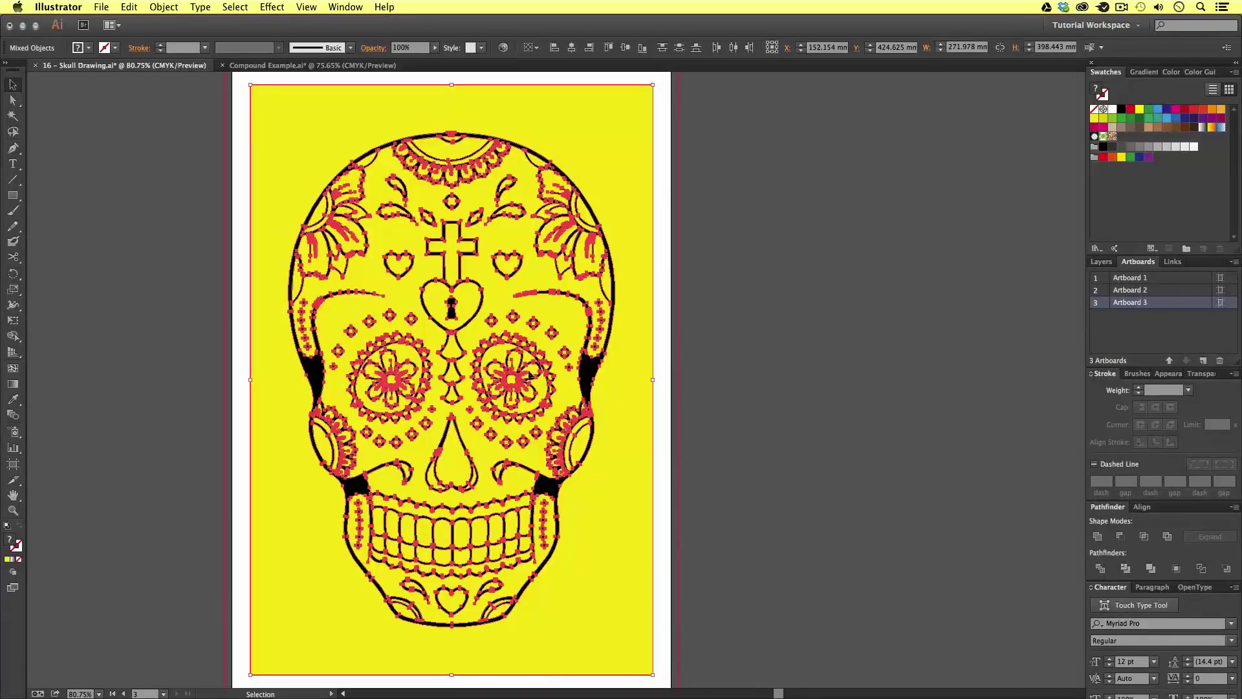
scroll(529, 375, "left", 3)
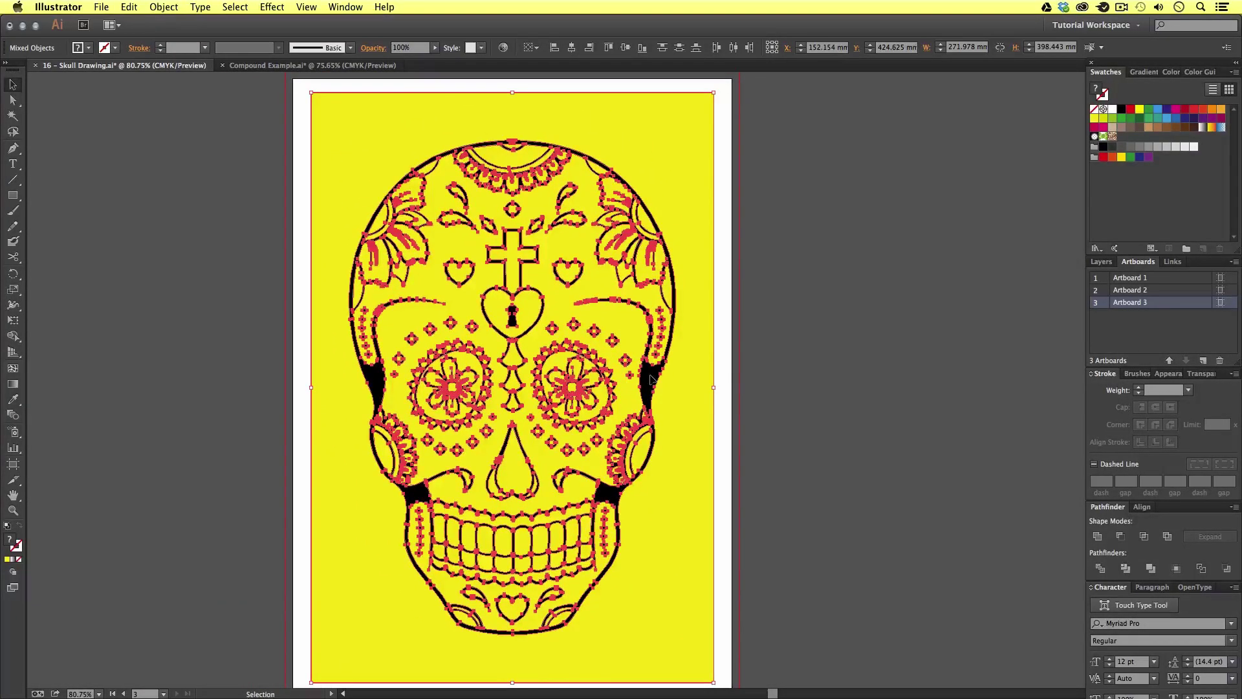
scroll(651, 378, "left", 1)
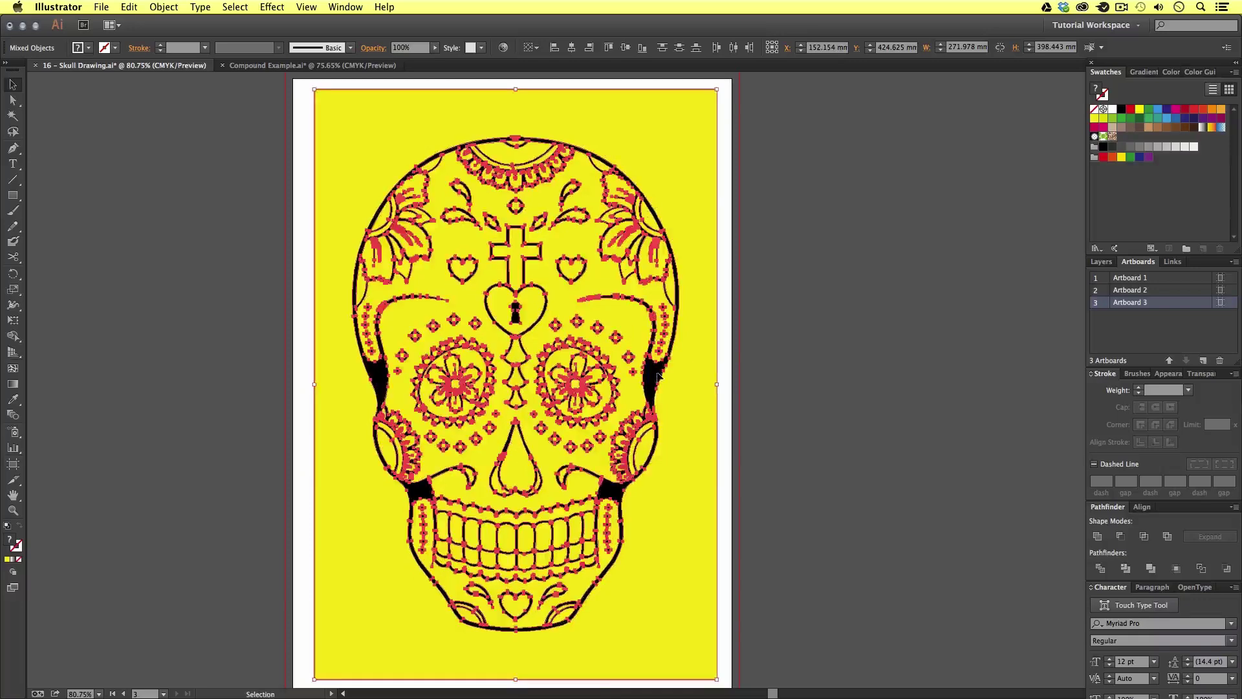
left_click(793, 358)
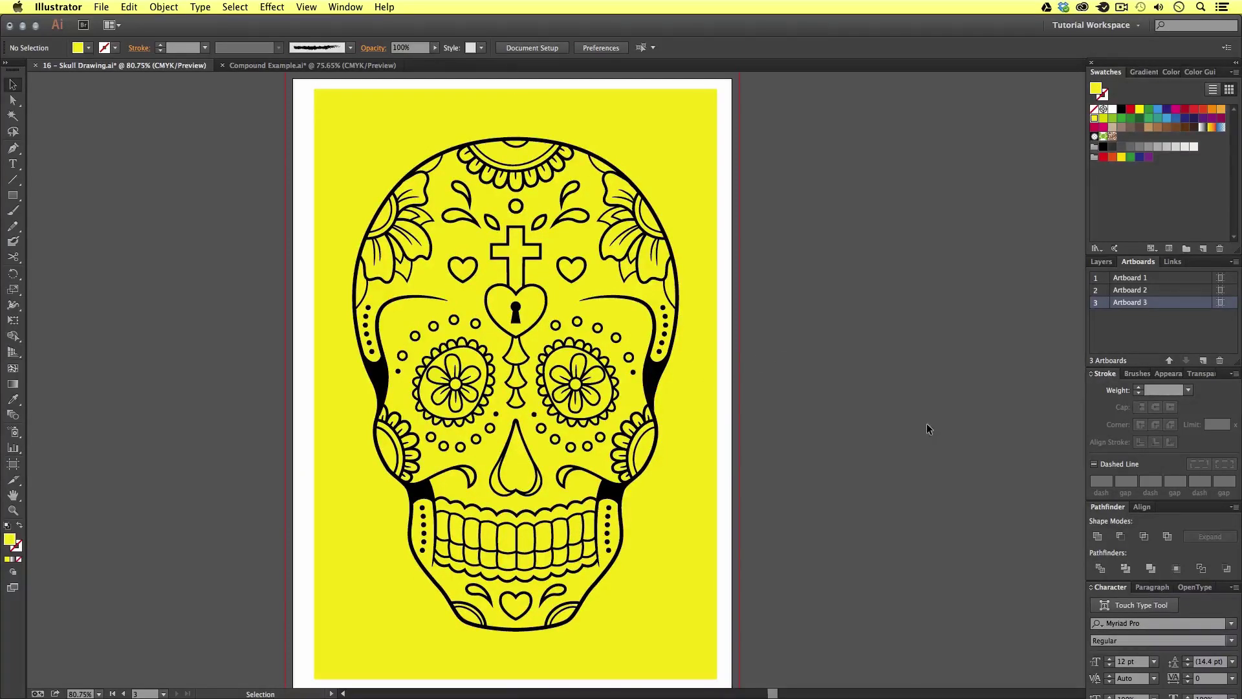
Ungroup the artboard 3 skull artwork from its yellow background
left_click(693, 130)
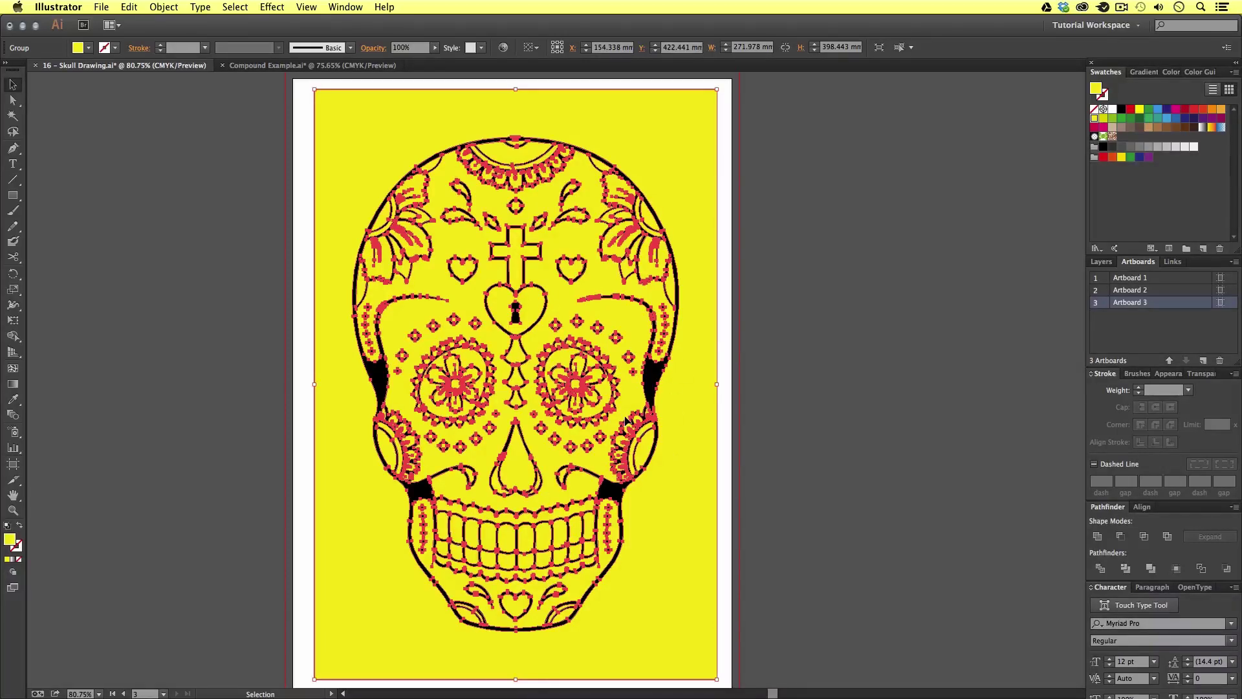
left_click(726, 424)
left_click(696, 424)
right_click(682, 409)
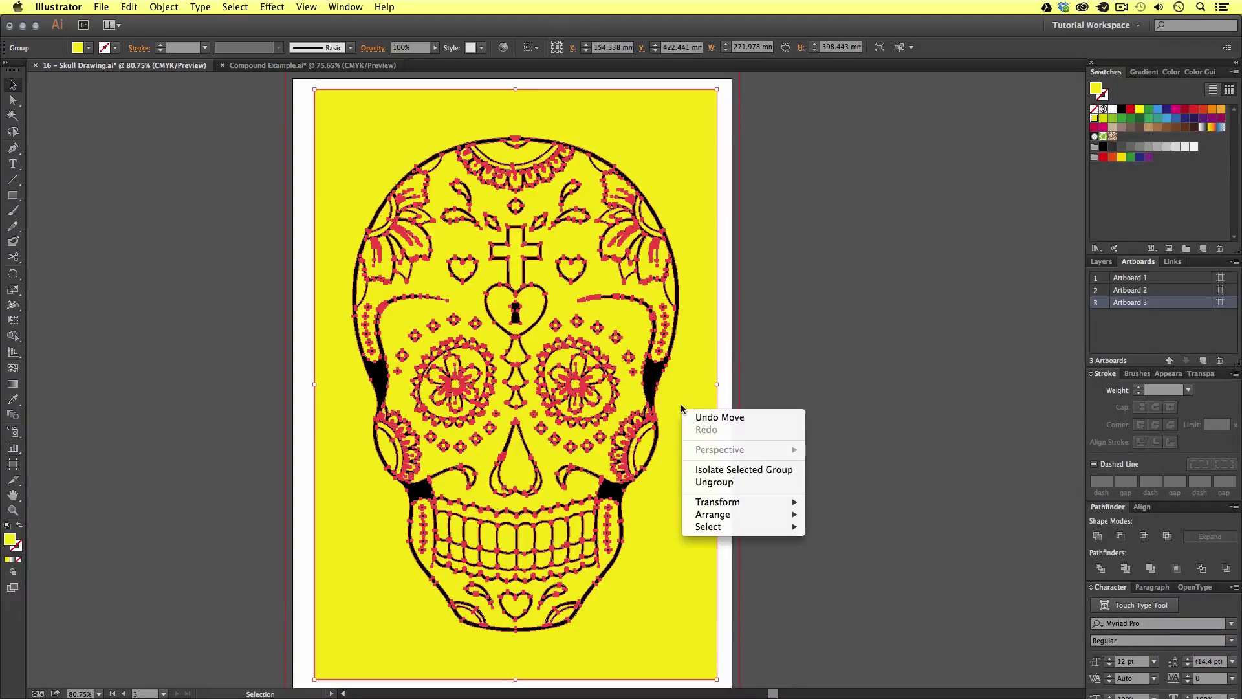
left_click(718, 486)
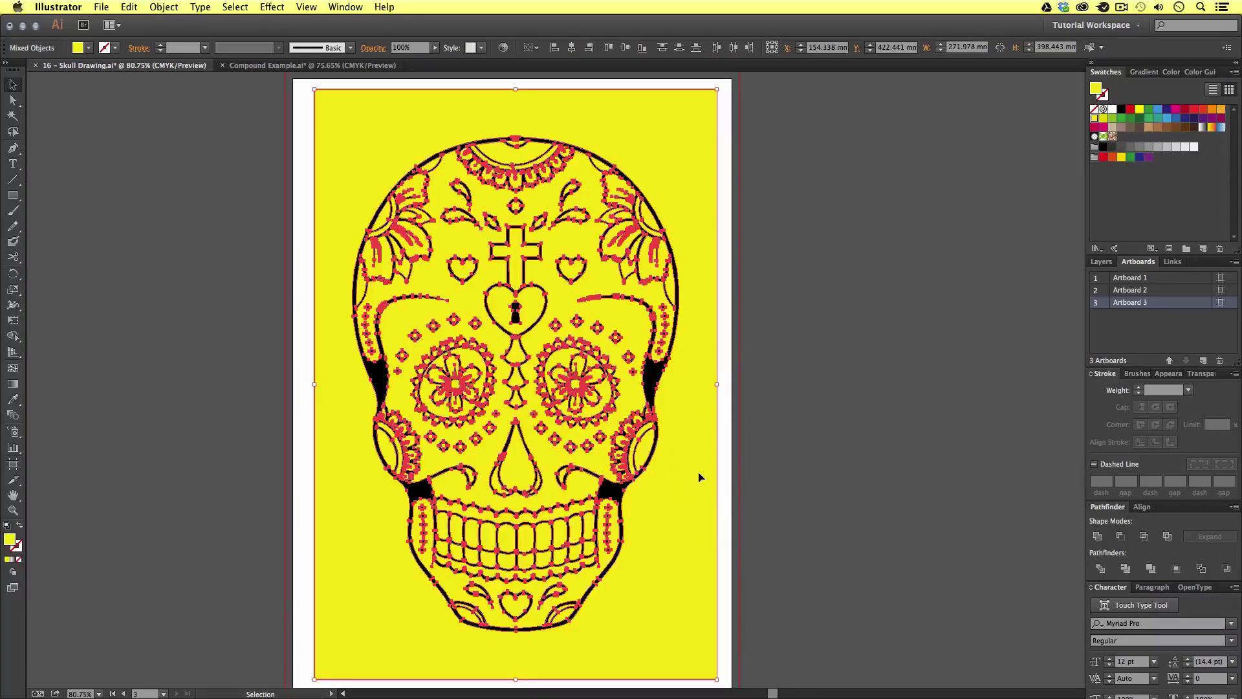
left_click(834, 295)
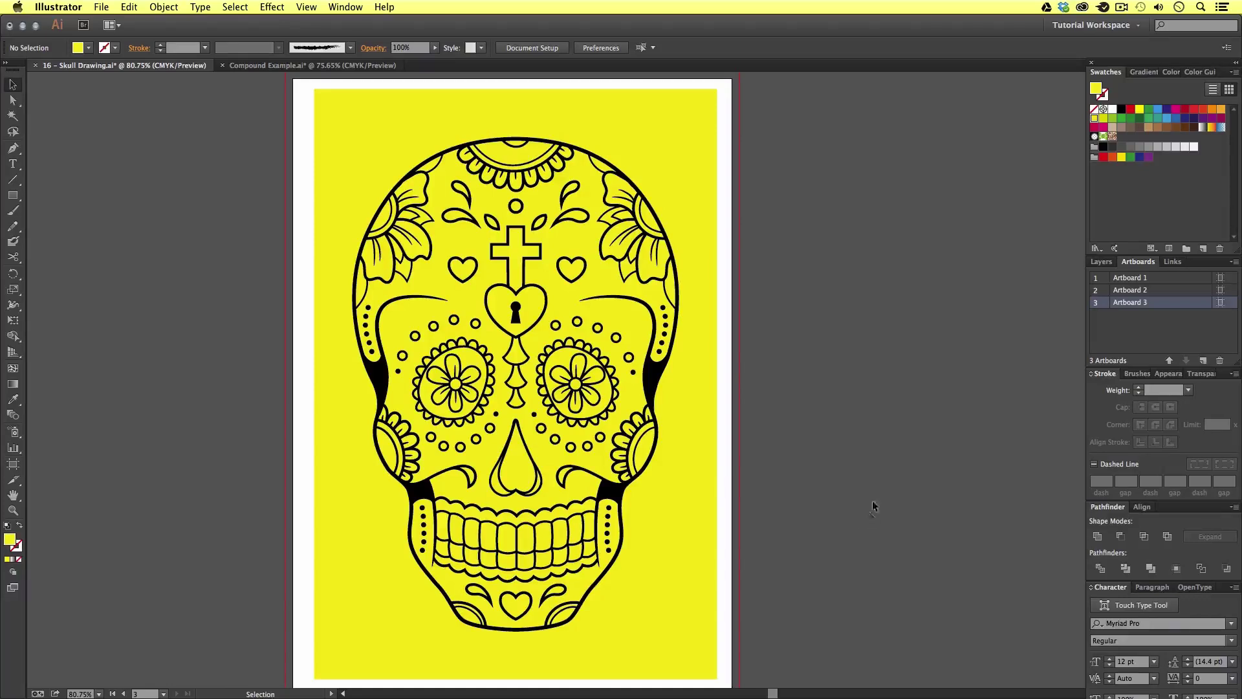
Inspect the skull compound path's keyhole, small hearts and edge sliver, then select the yellow background rectangle
left_click(677, 478)
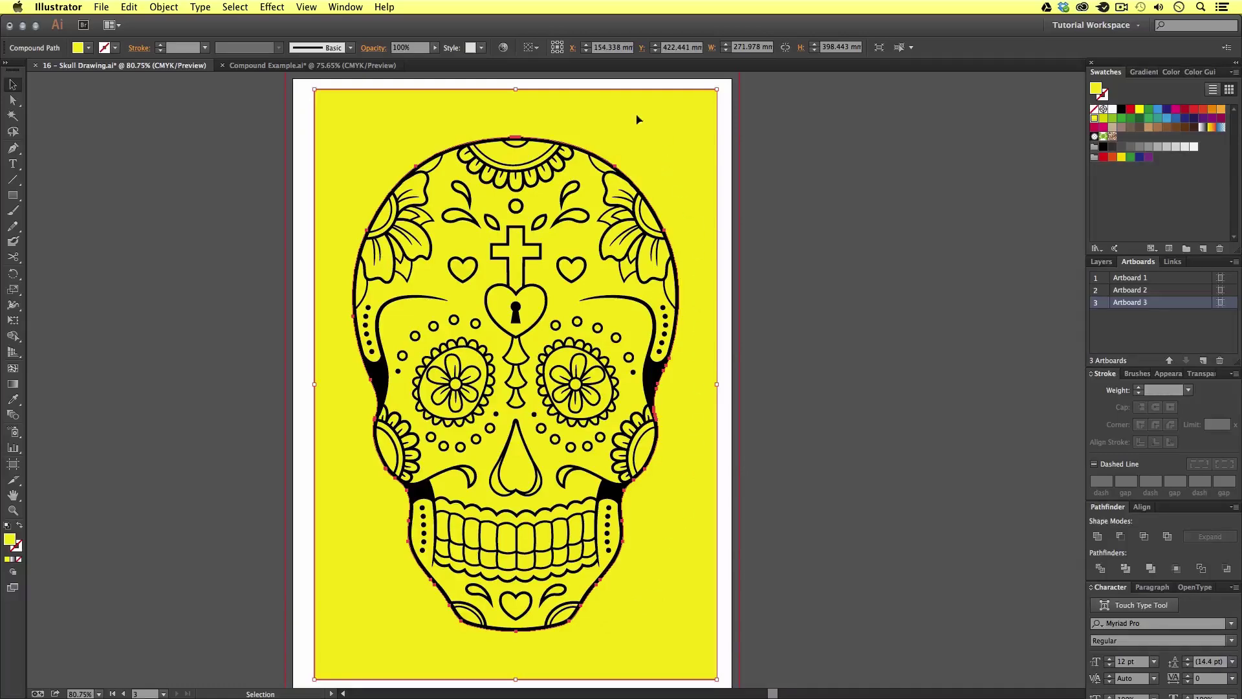
left_click(477, 244)
left_click(527, 299)
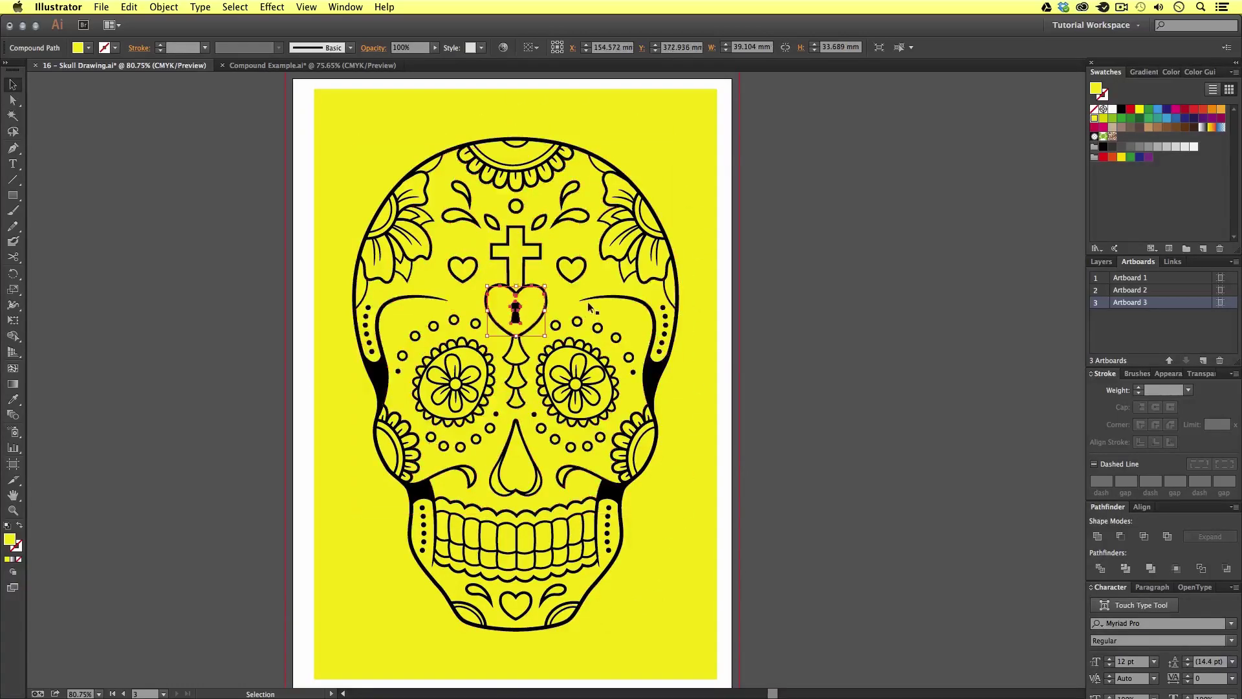
left_click(587, 301)
left_click(571, 271)
left_click(463, 271)
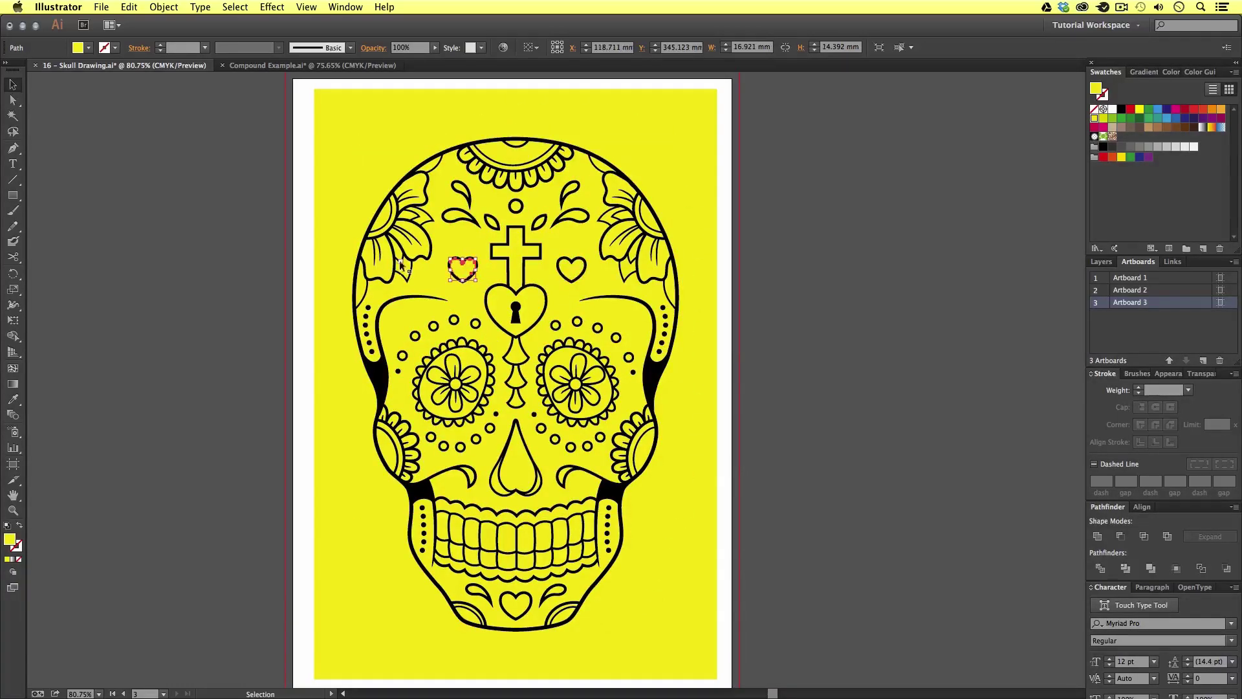
left_click(359, 294)
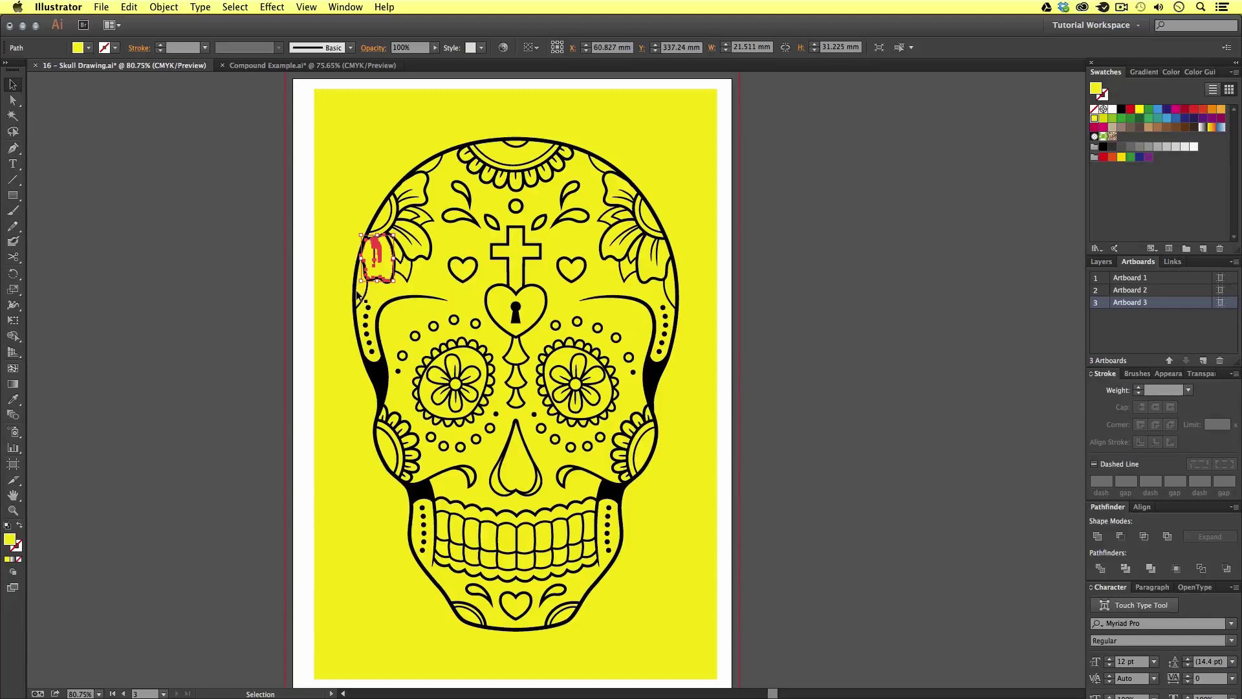
left_click(804, 508)
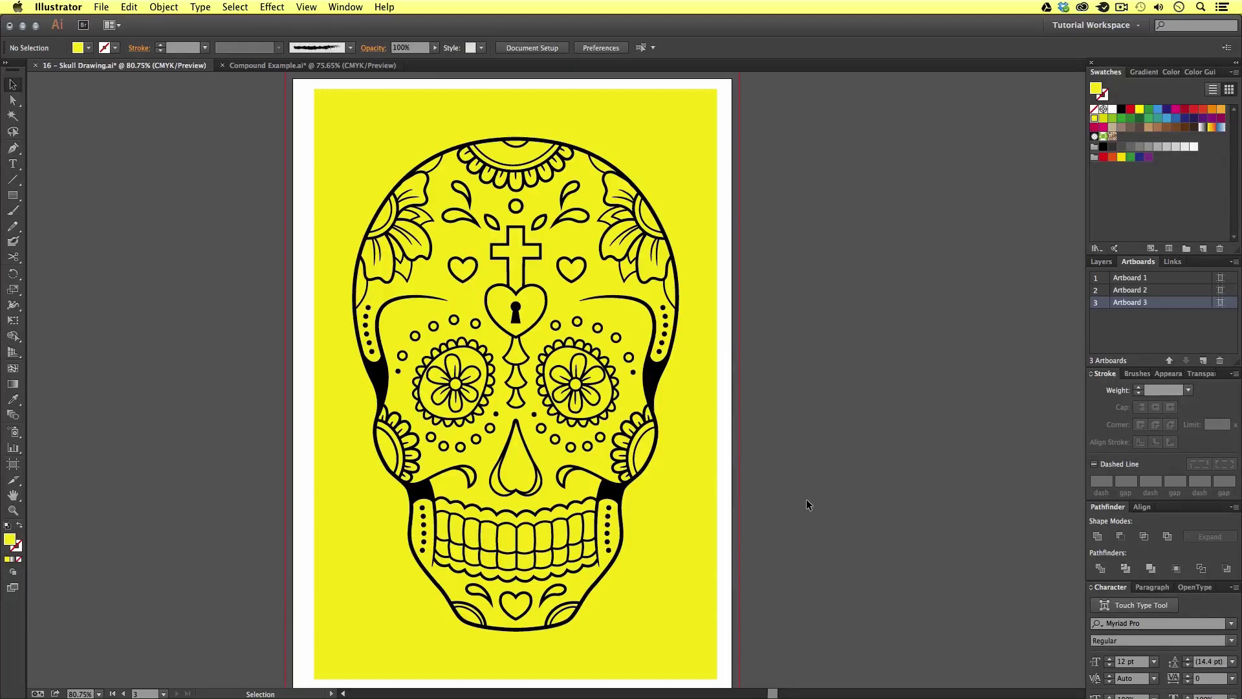
left_click(689, 487)
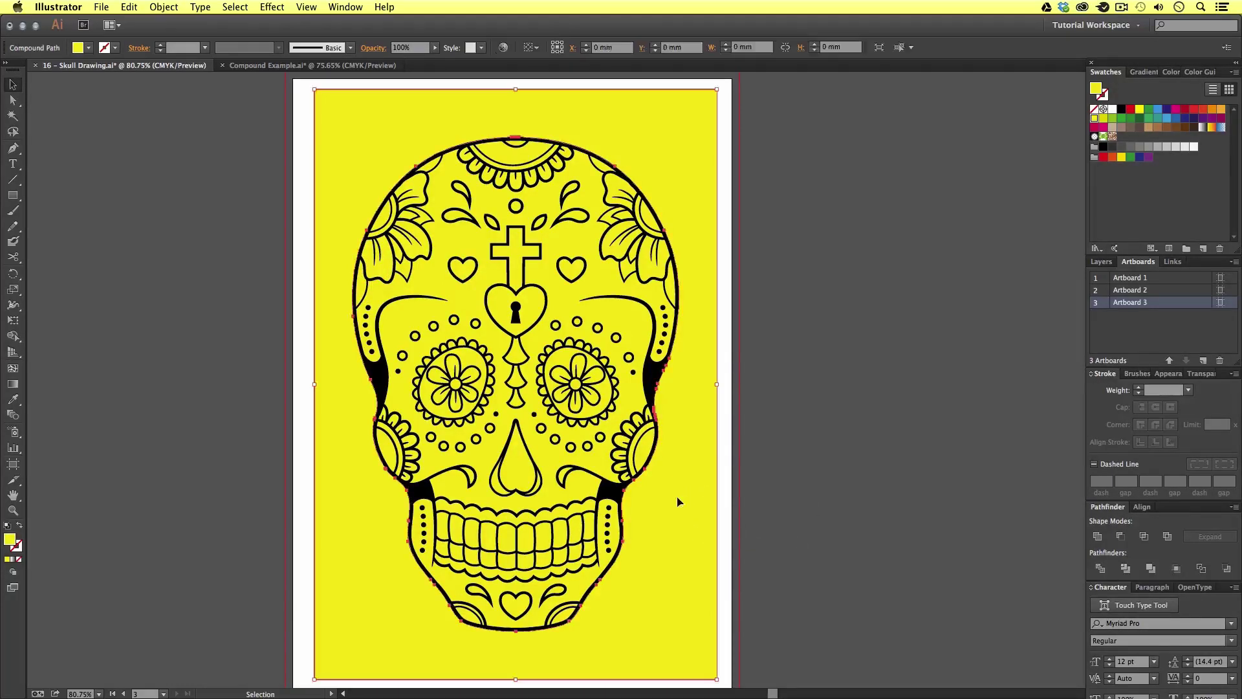
Delete the yellow background rectangle and zoom out to 66.67% to see the other artboards
key("Delete")
key("z")
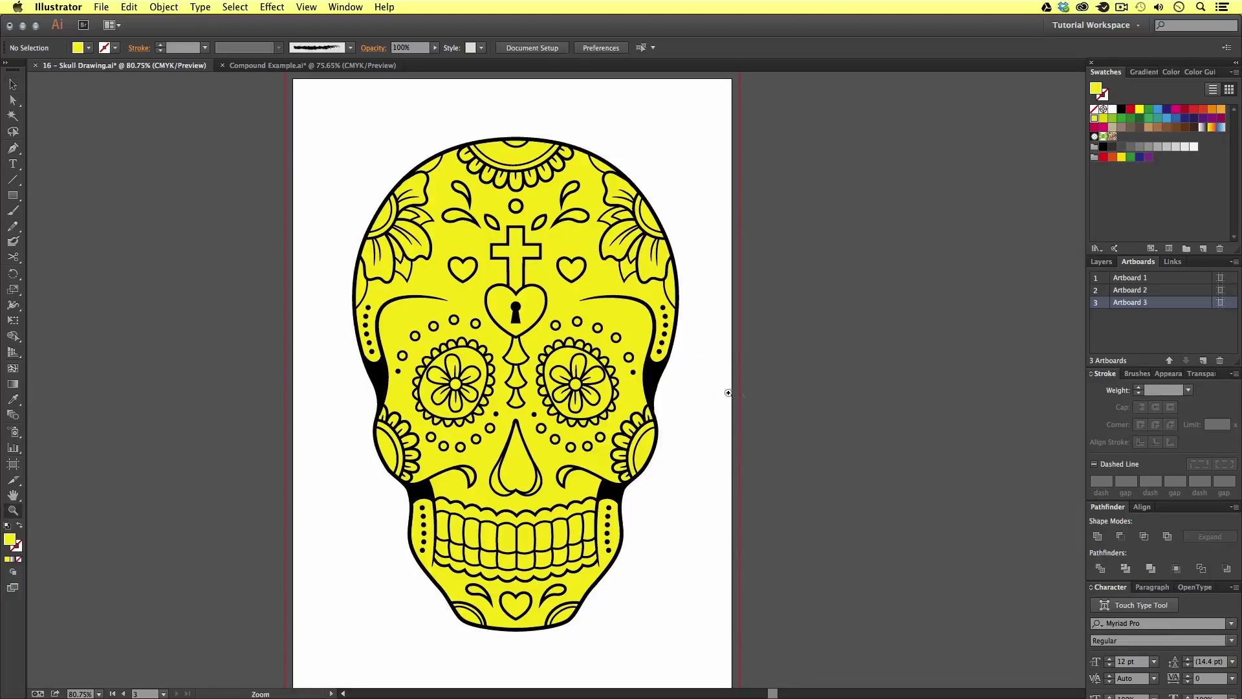
left_click(744, 394, "alt")
left_click_drag(768, 360, 701, 405)
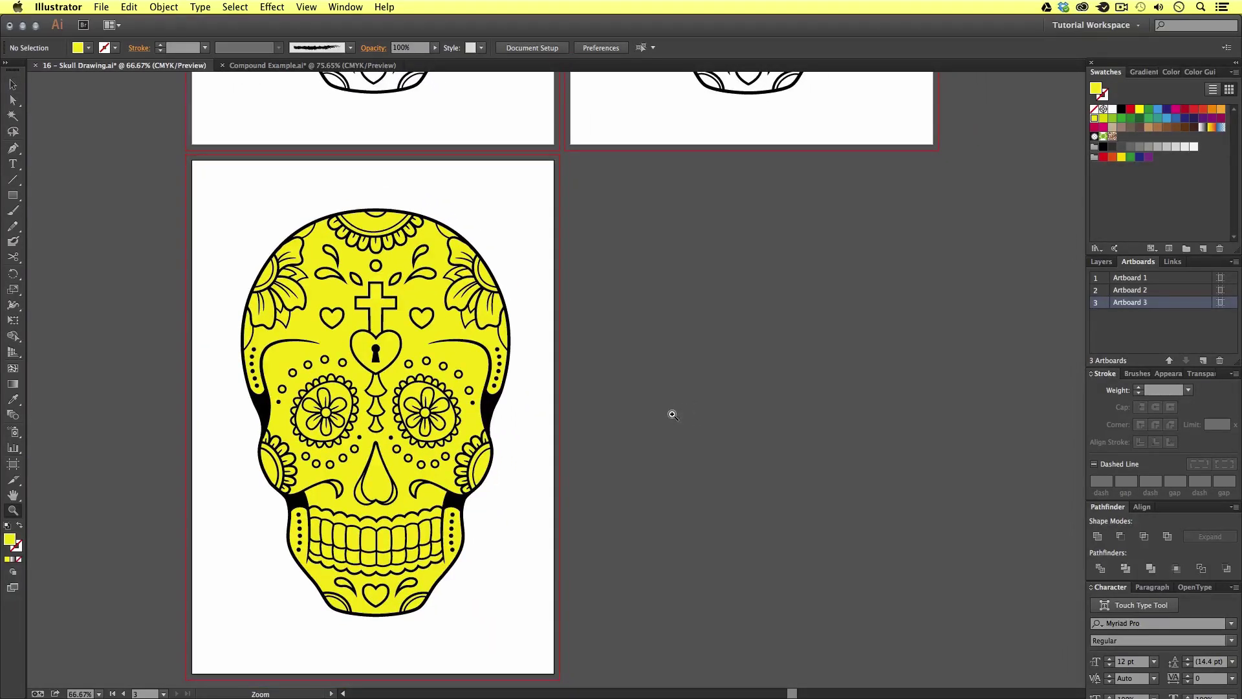
key("v")
scroll(757, 323, "up", 10)
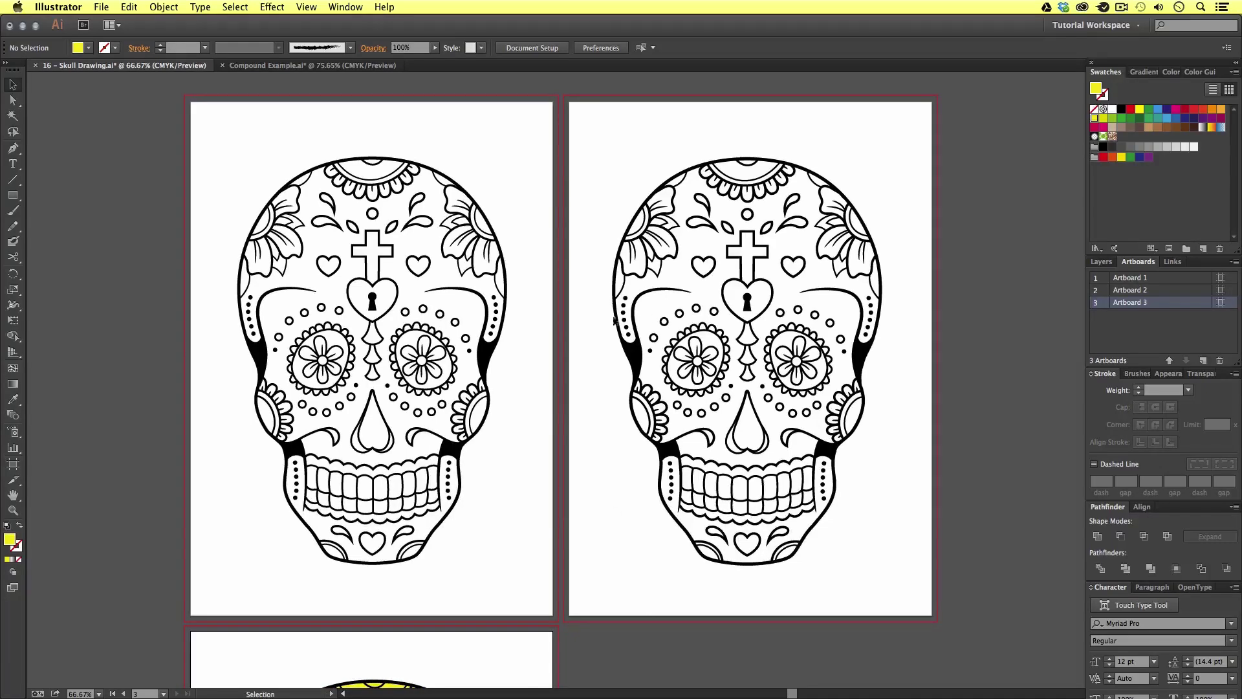
Inspect the skull on artboard 2 and bring the yellow skull into view
left_click(631, 362)
left_click(528, 370)
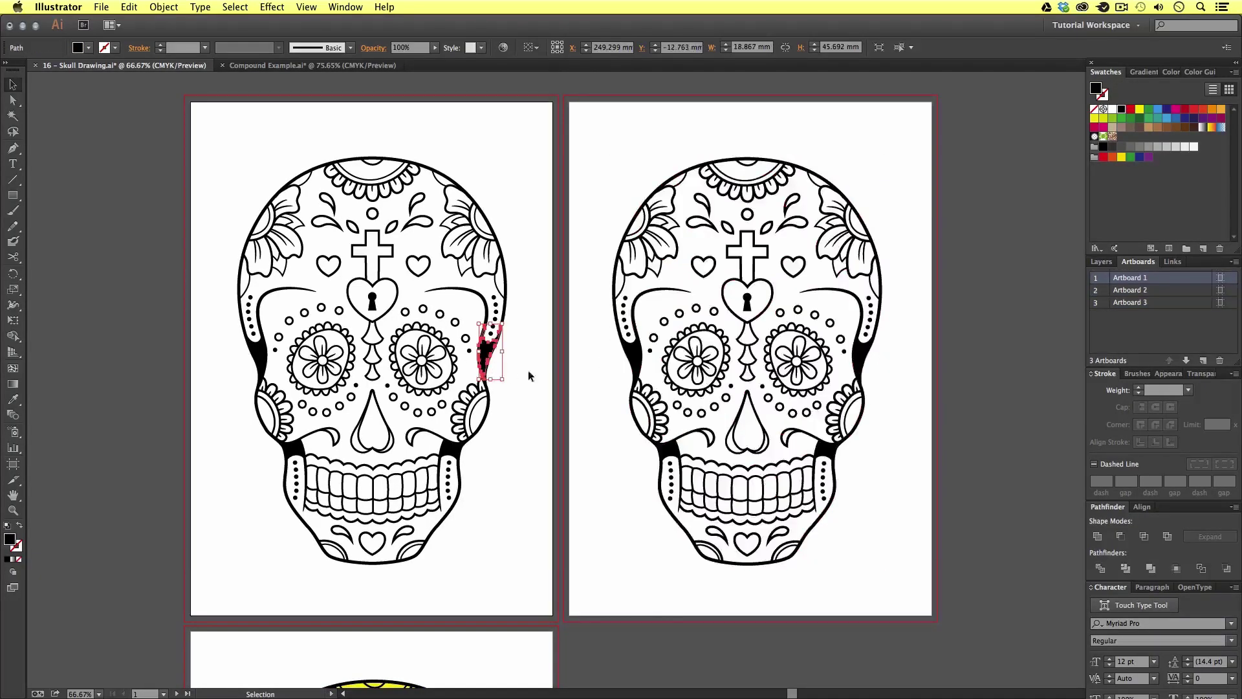
left_click(634, 348)
left_click_drag(602, 536, 599, 410)
scroll(640, 347, "down", 5)
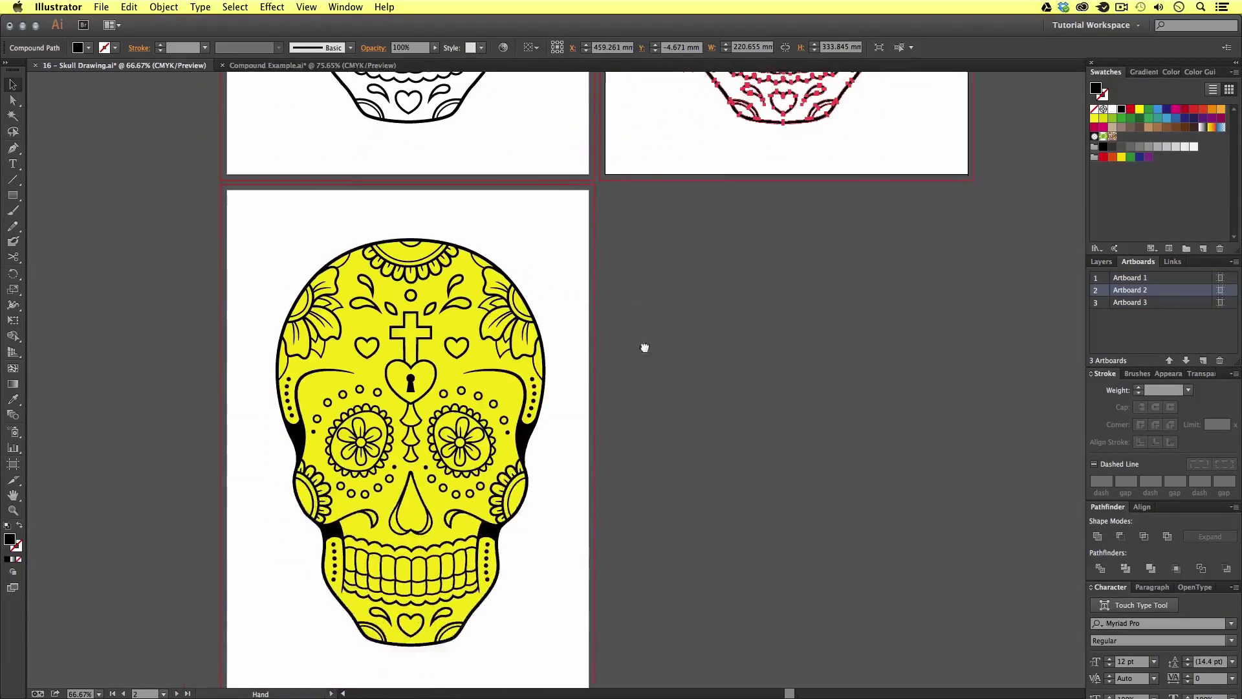
left_click(674, 347)
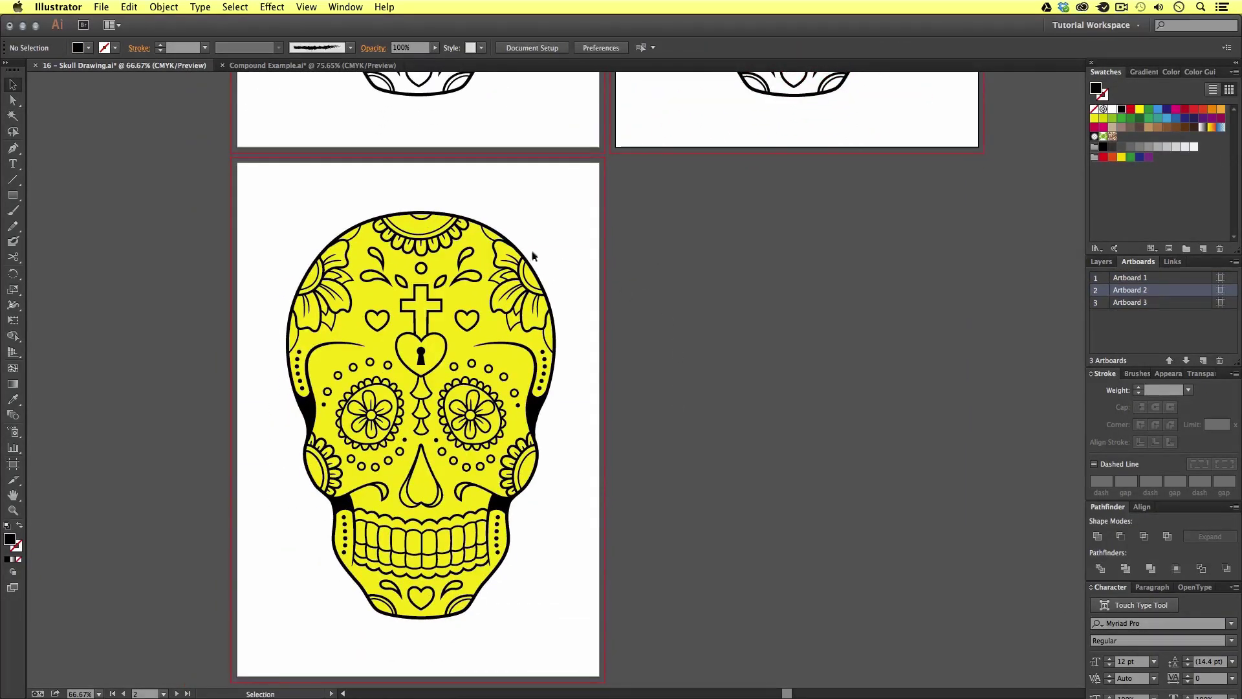
Inspect the yellow skull's keyhole heart, small heart, fill shape and tooth shapes on artboard 3
left_click(309, 419)
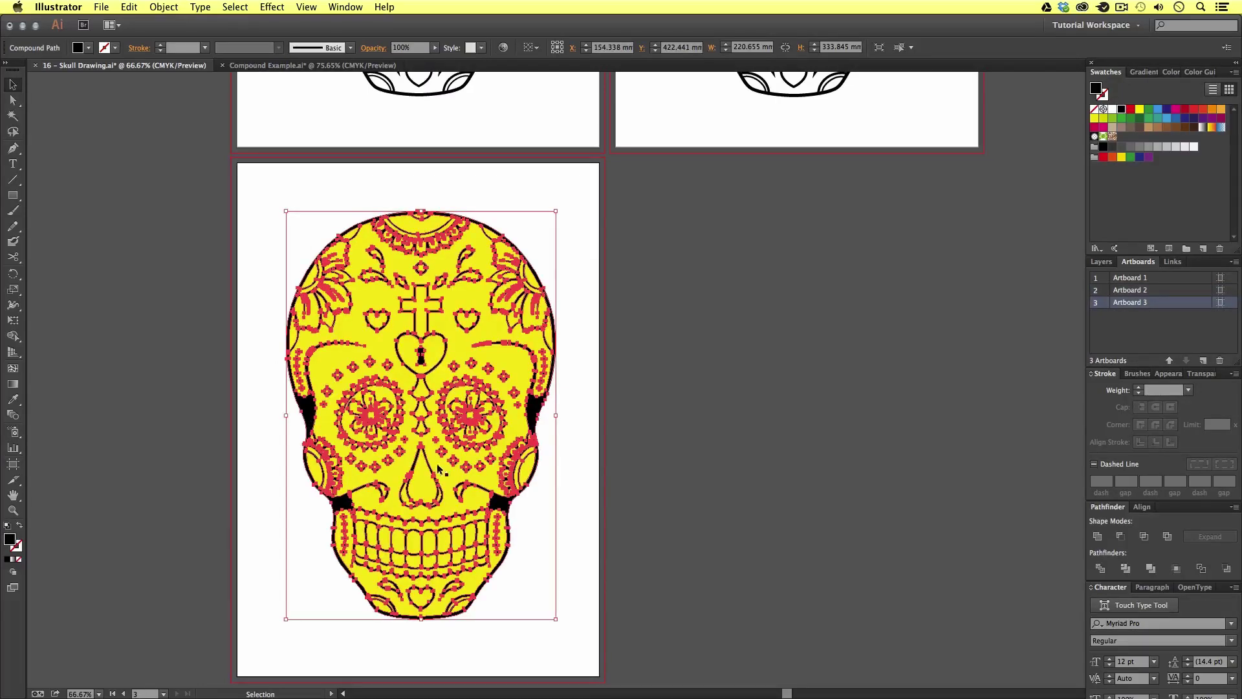
left_click(570, 429)
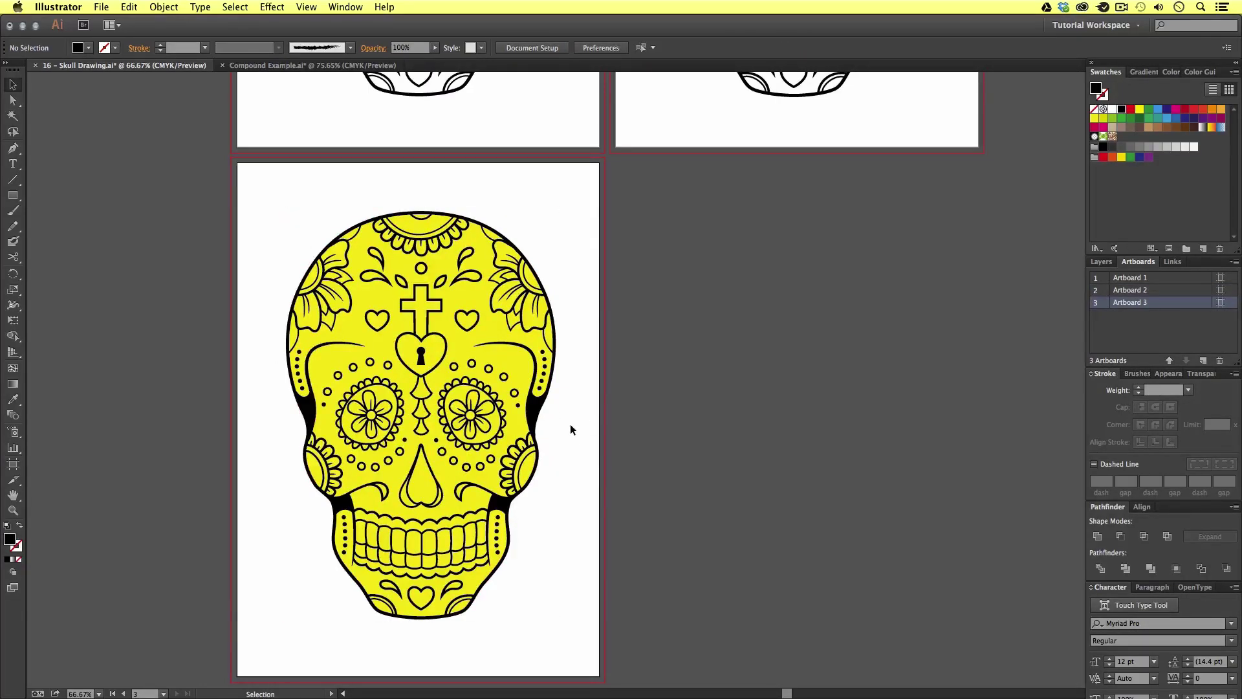
left_click(435, 349)
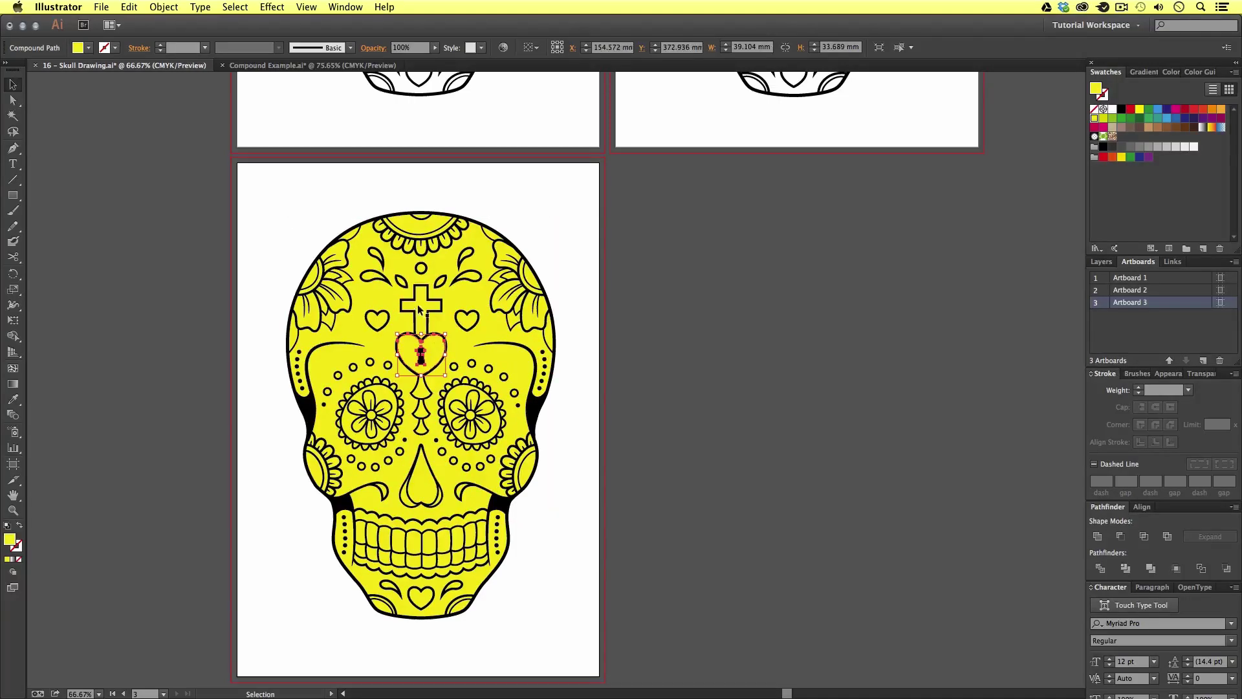
left_click(381, 321)
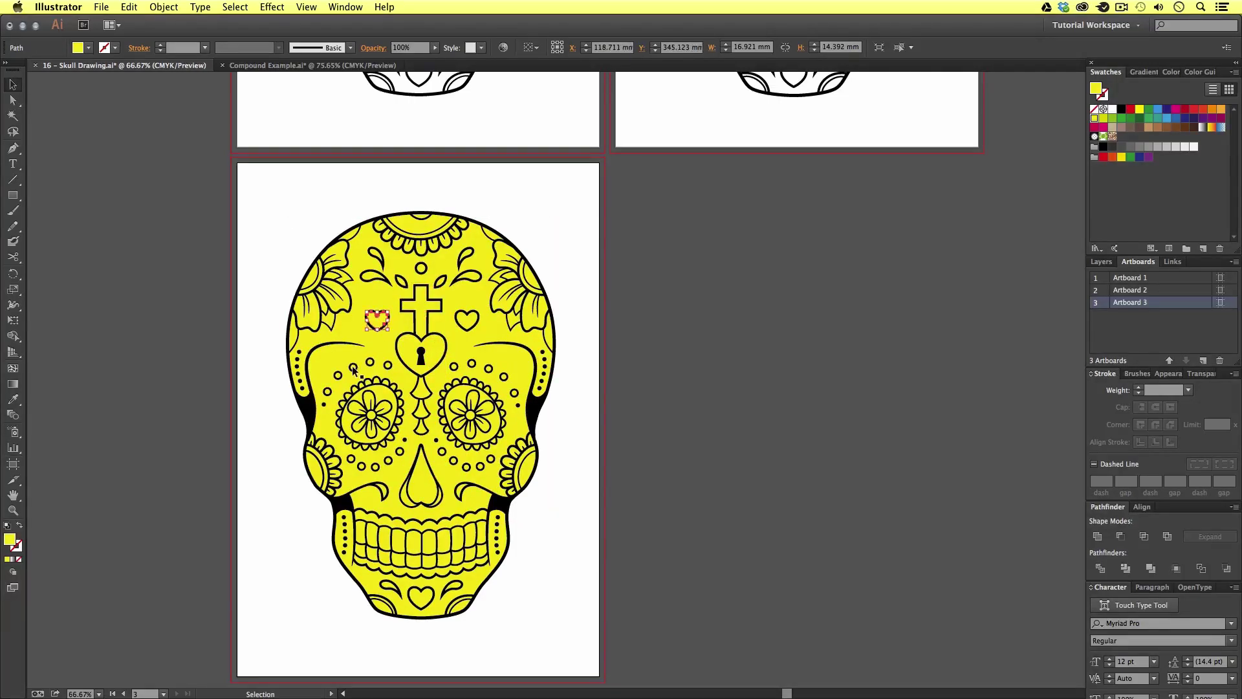
left_click(370, 337)
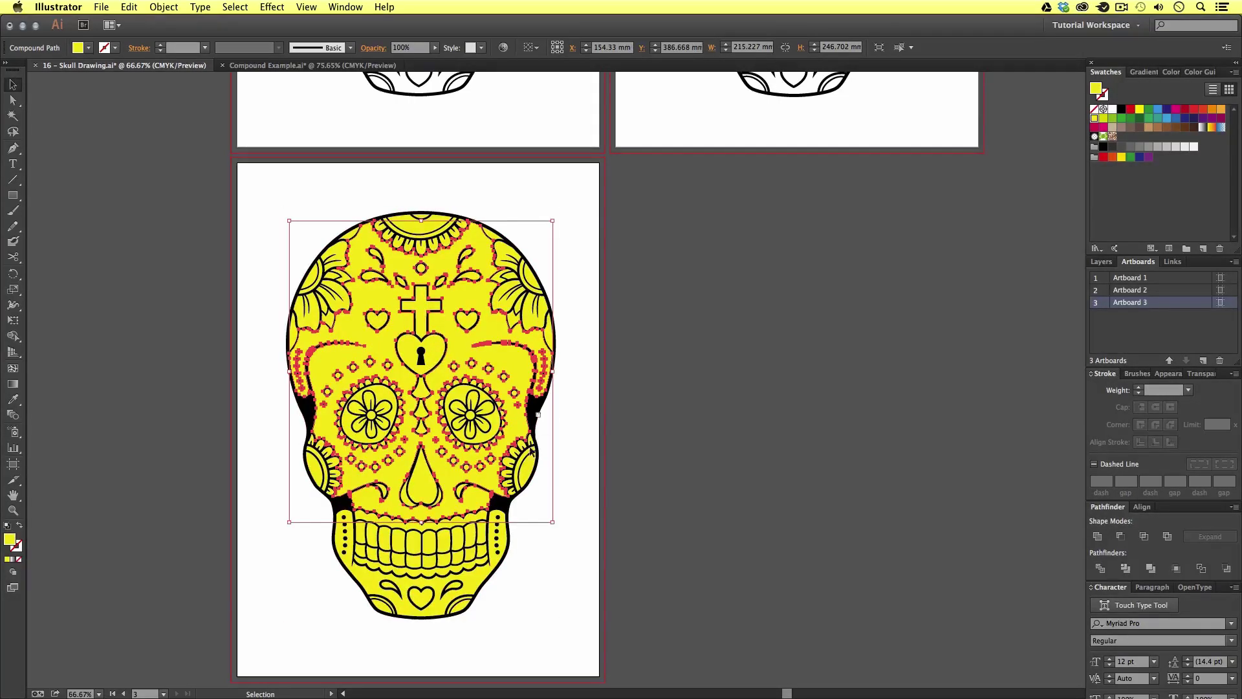
left_click(450, 543)
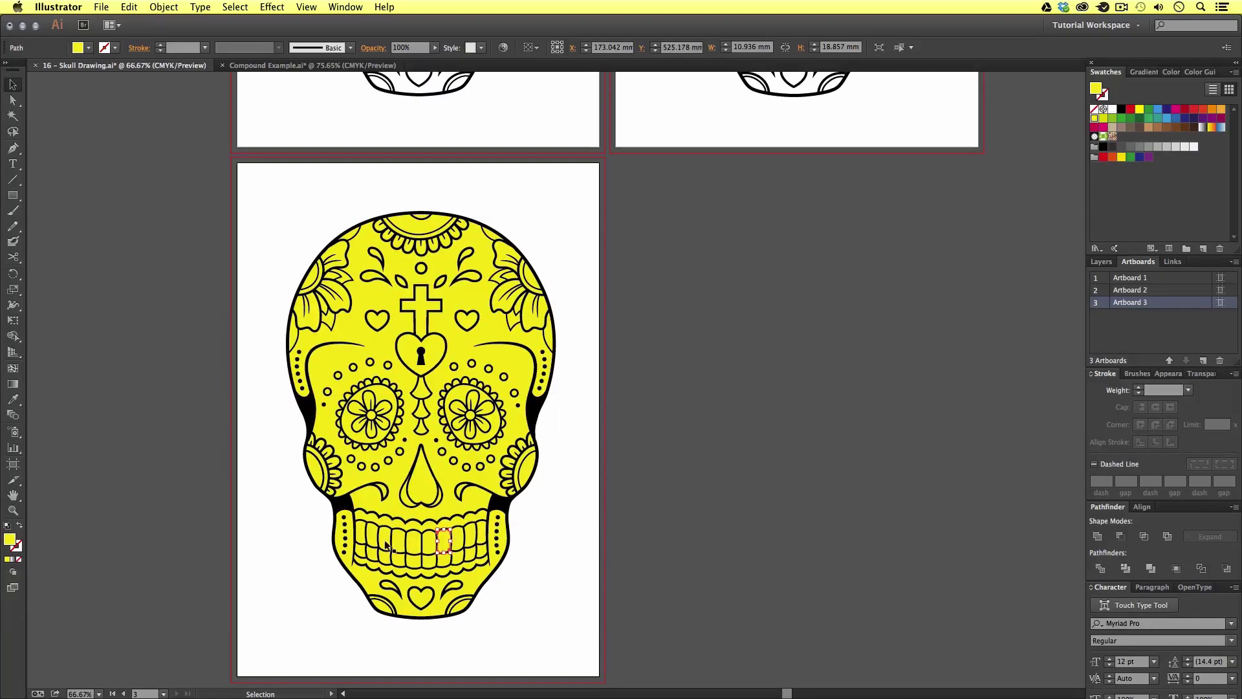
left_click(398, 558)
left_click(553, 545)
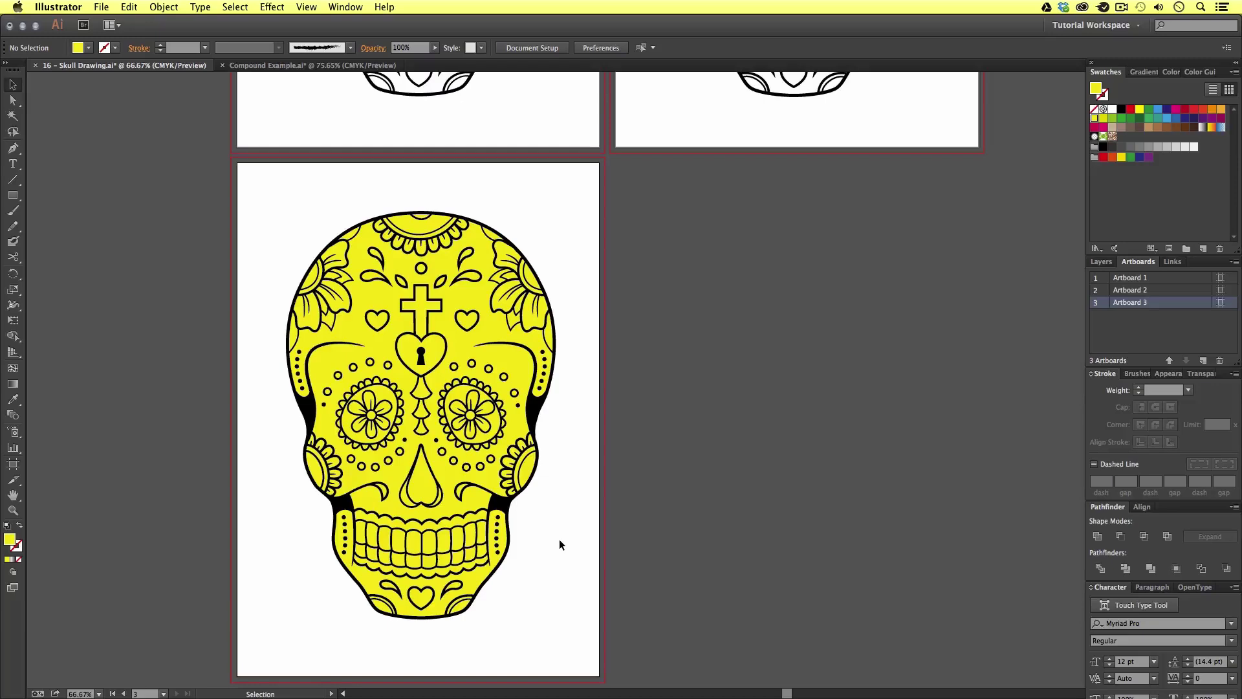
Save the drawing to the Desktop as 'Skull Compound'
left_click(101, 7)
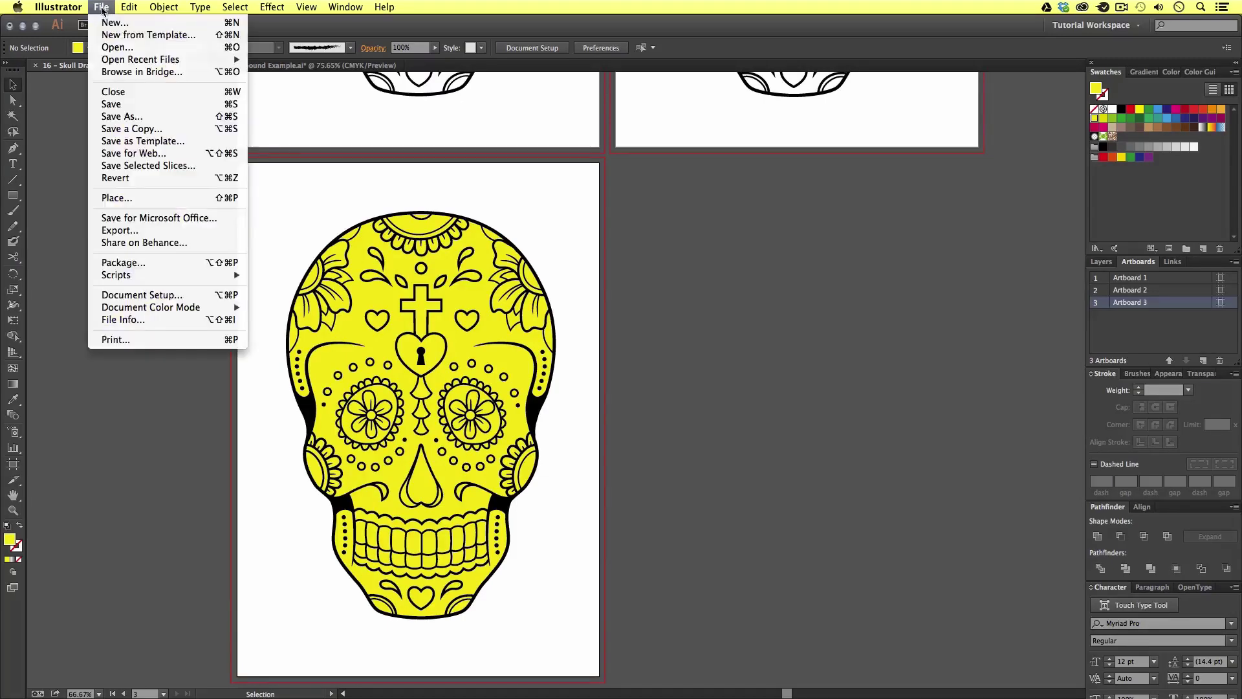
left_click(114, 110)
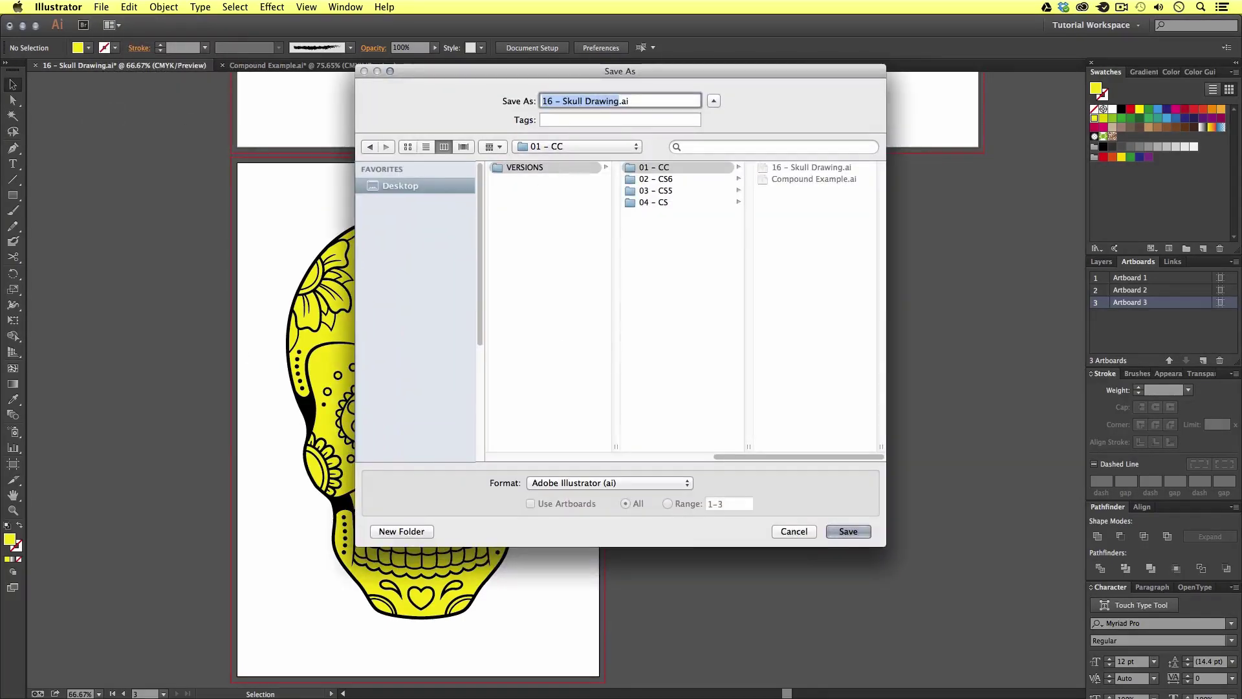
key("super+shift+d")
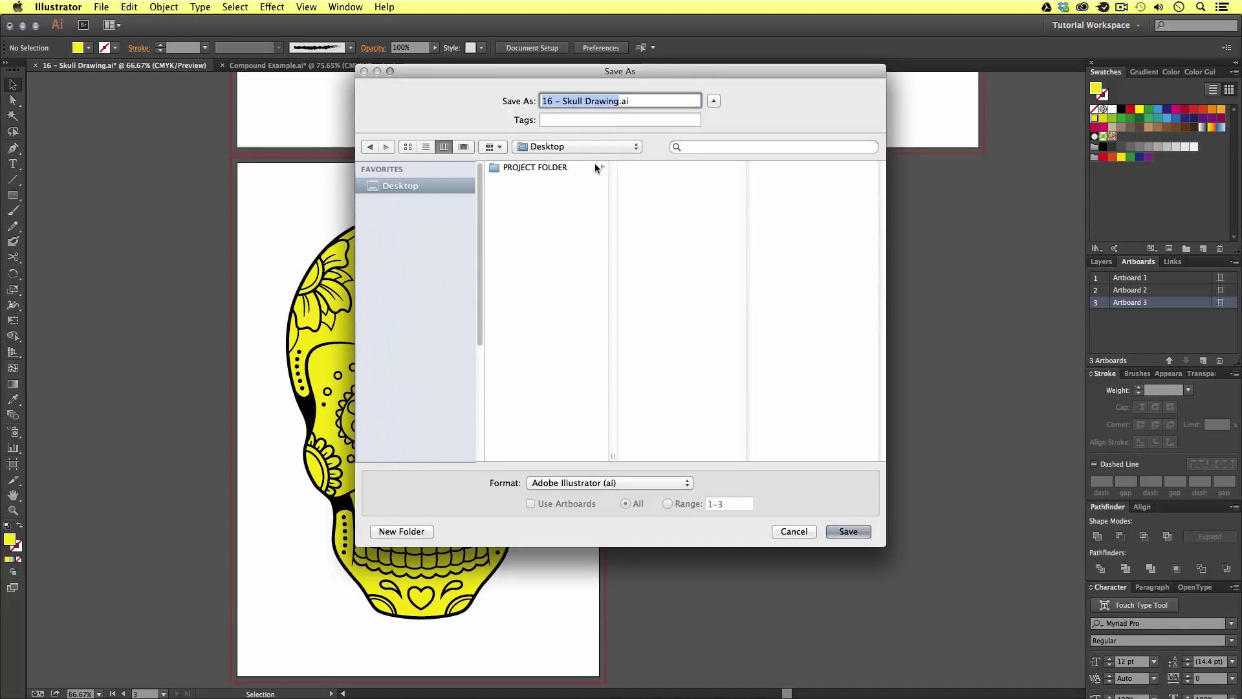
type("Skull Compound")
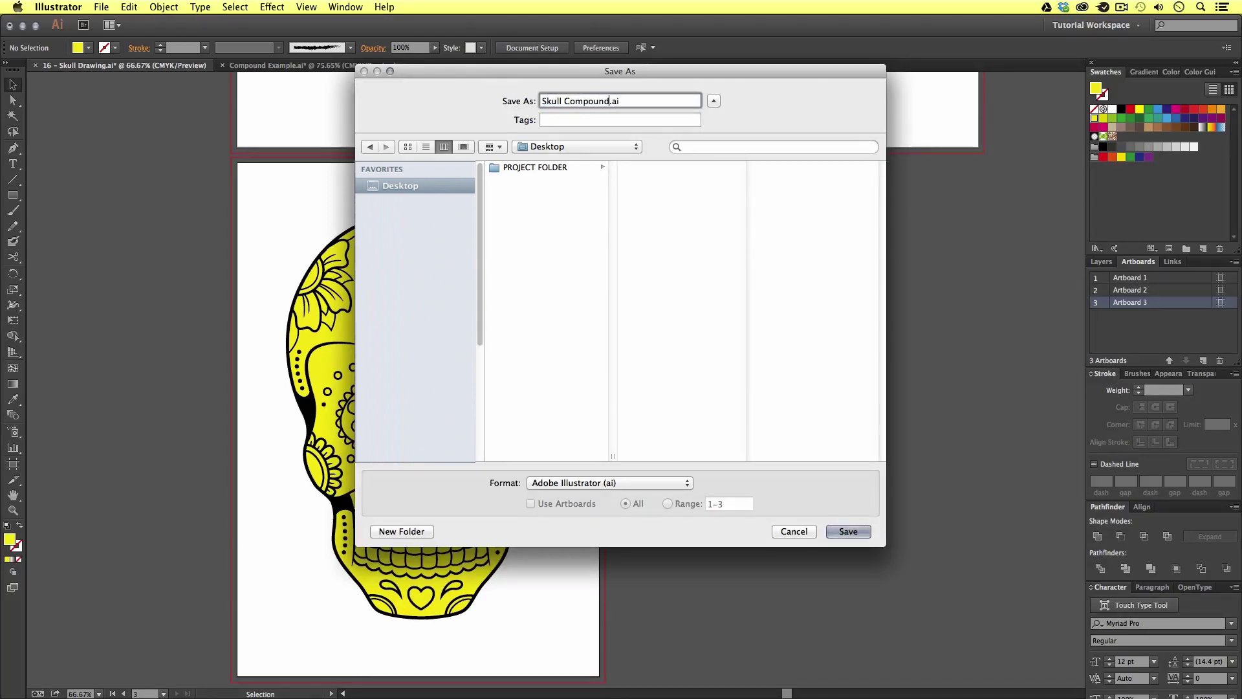
key("Return")
key("Return")
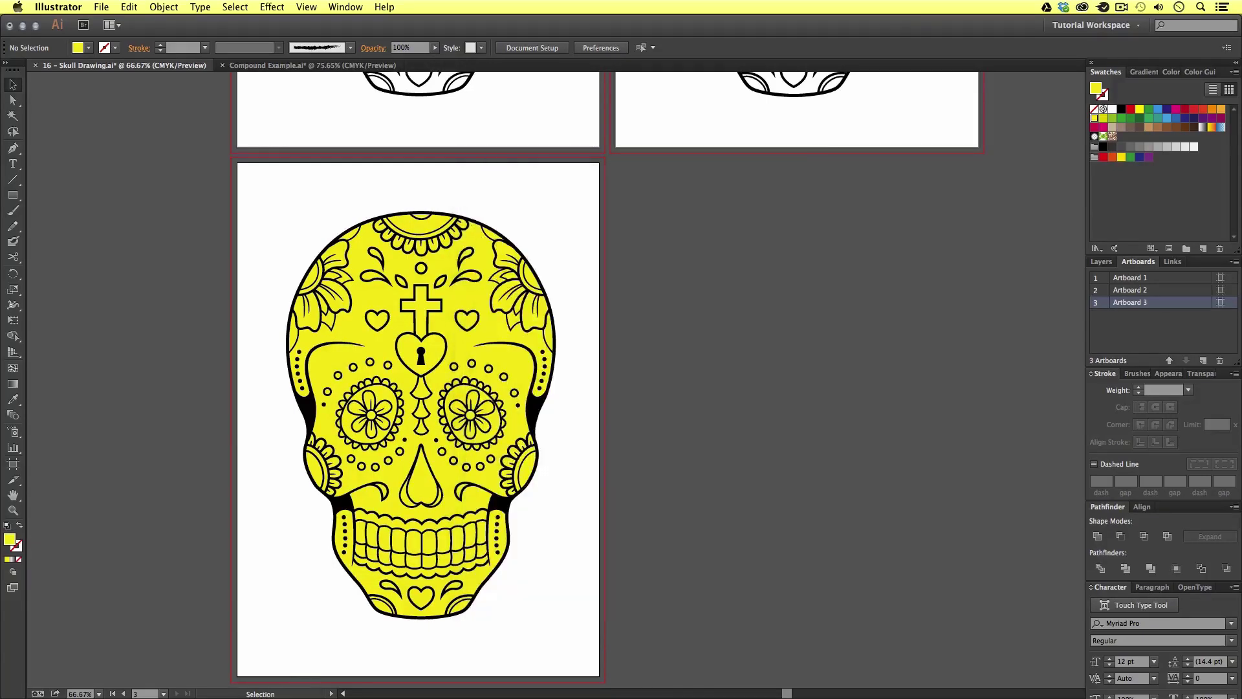
Zoom out to 33.33% so all three artboards fit in the view
key("z")
left_click(677, 314, "alt")
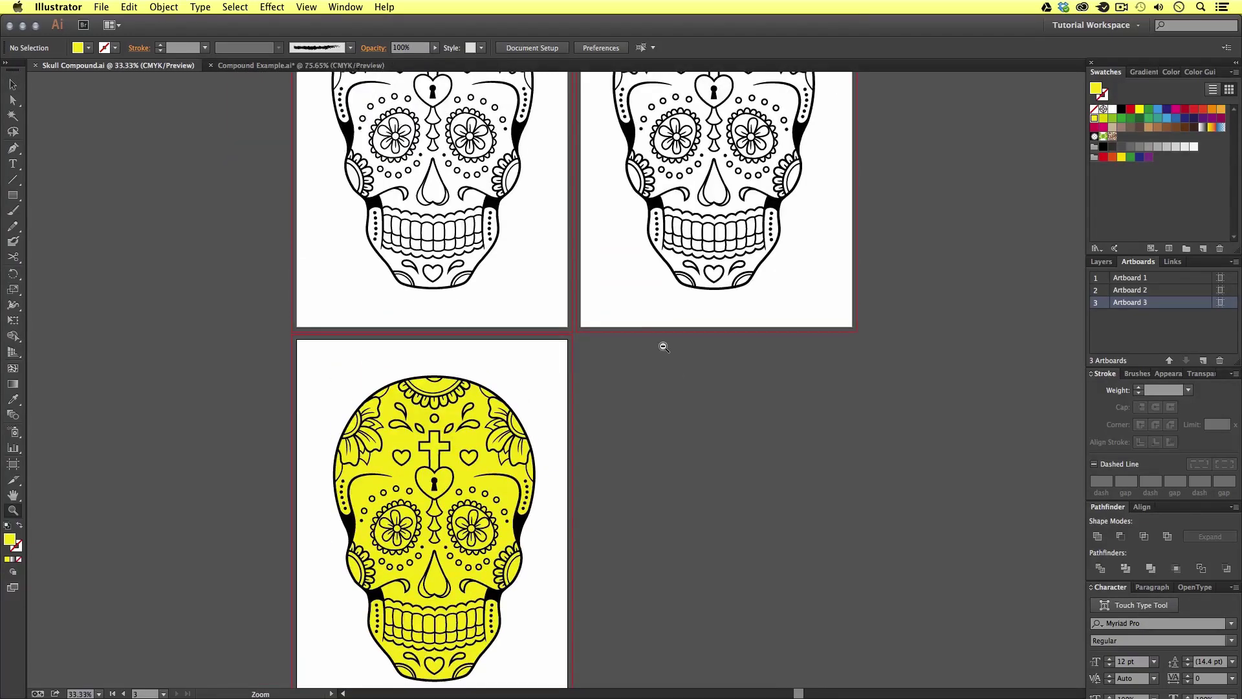
left_click_drag(372, 98, 759, 647)
key("v")
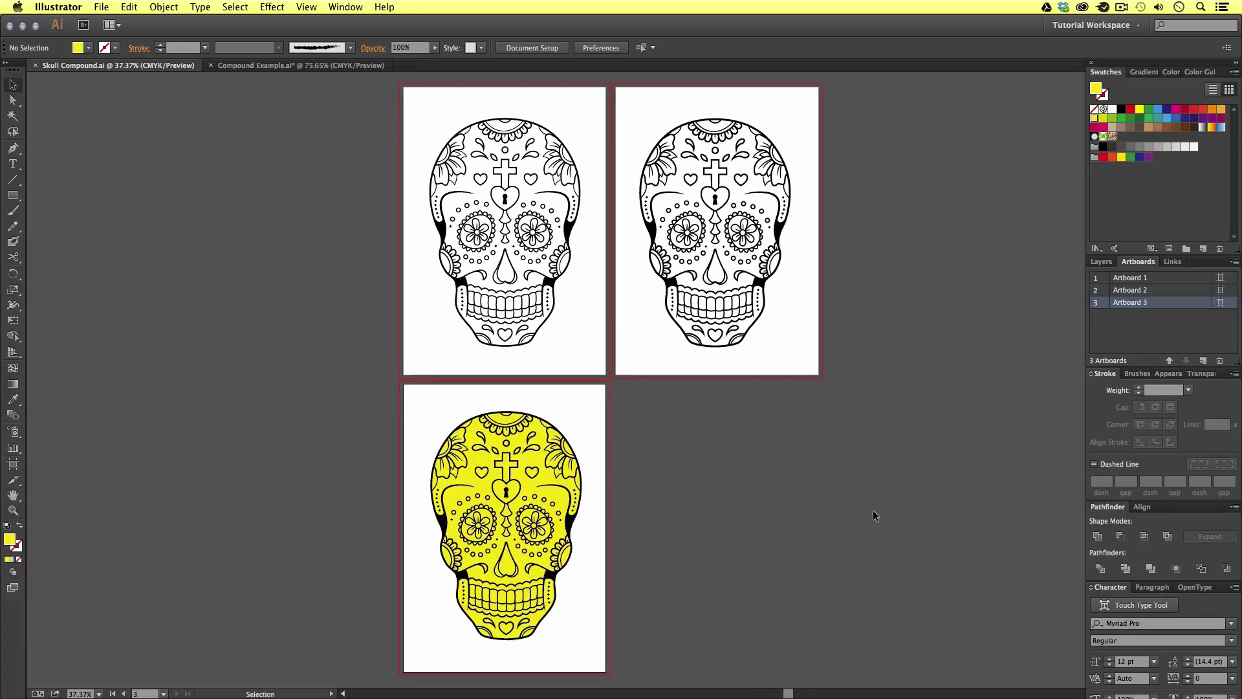